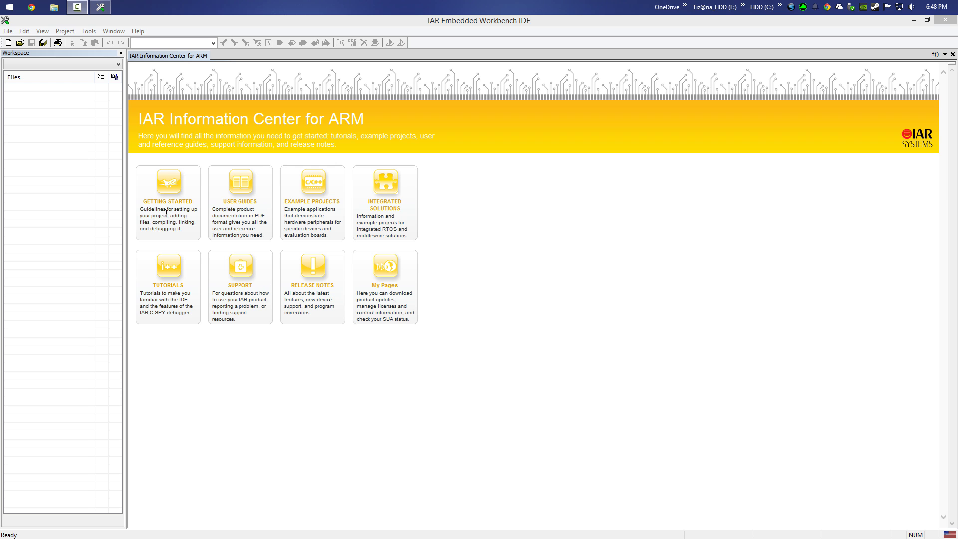
Create a new ARM project from the C "main" template.
click(62, 32)
click(63, 33)
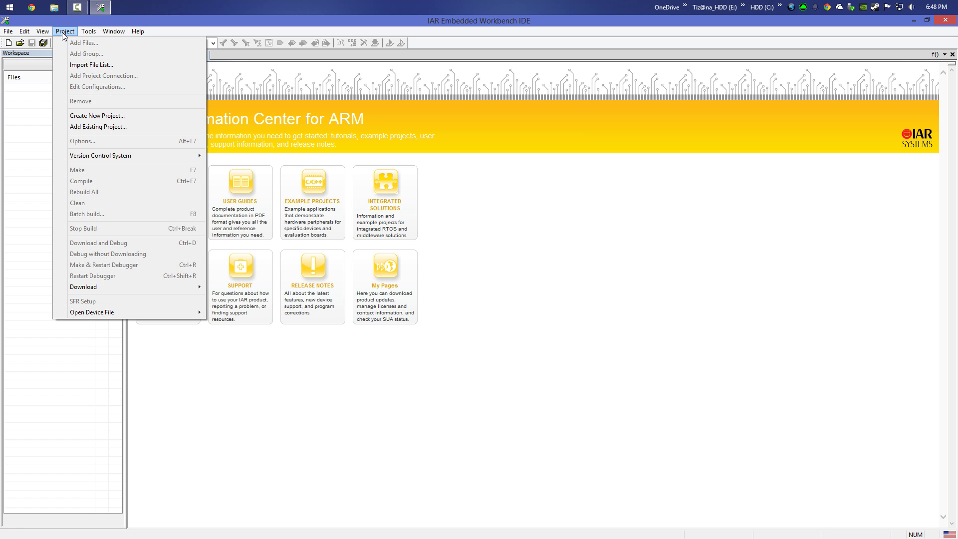
click(101, 117)
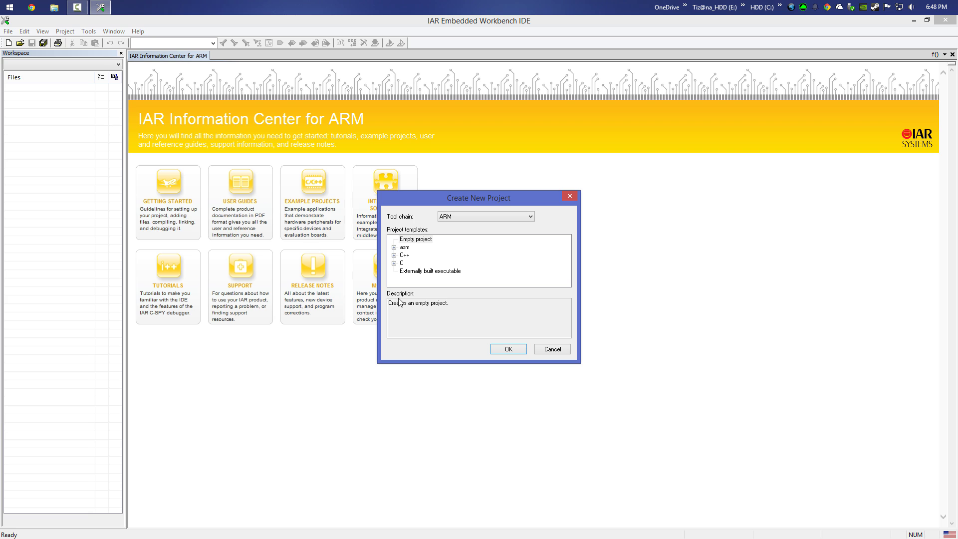
click(404, 267)
double_click(402, 264)
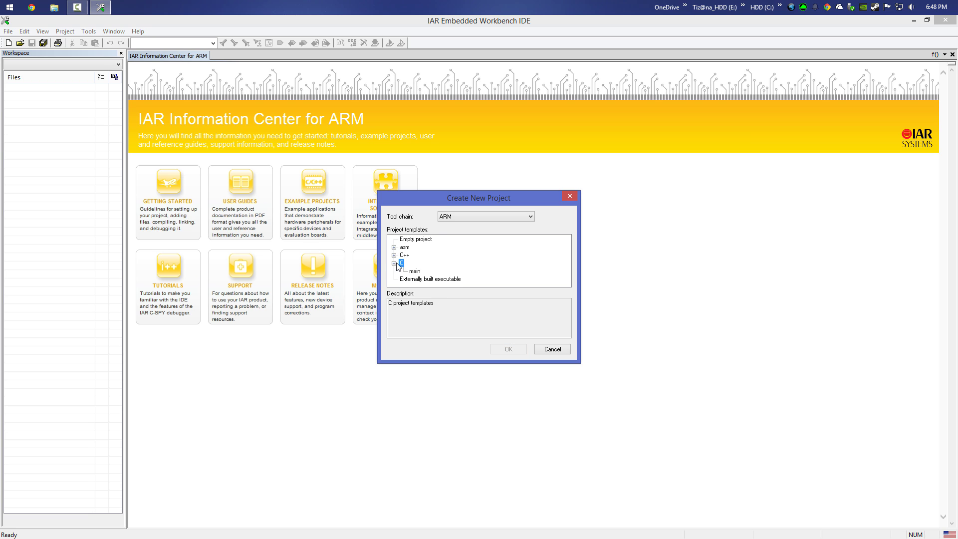
click(414, 272)
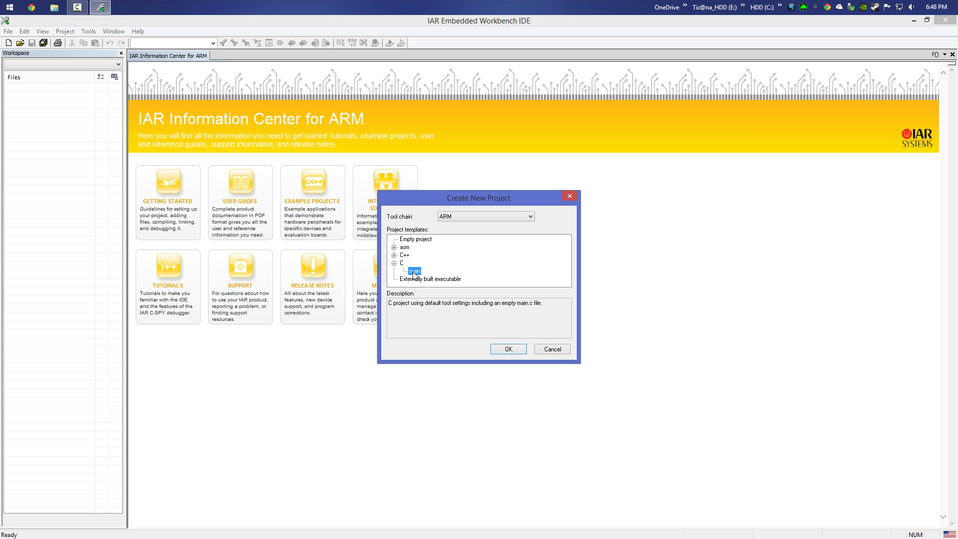
click(503, 349)
Create a folder named IAR_First_Project on the Desktop for storing the project.
click(358, 221)
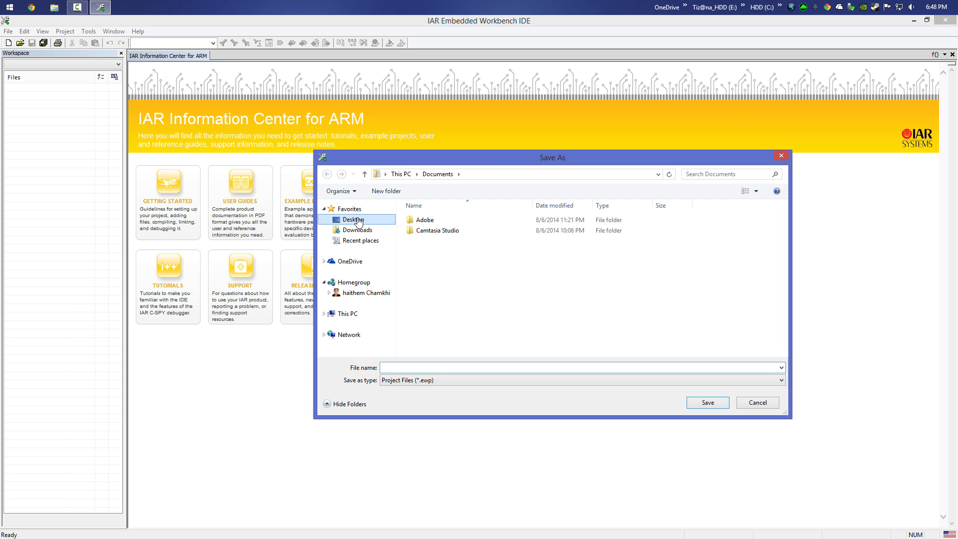
right_click(471, 333)
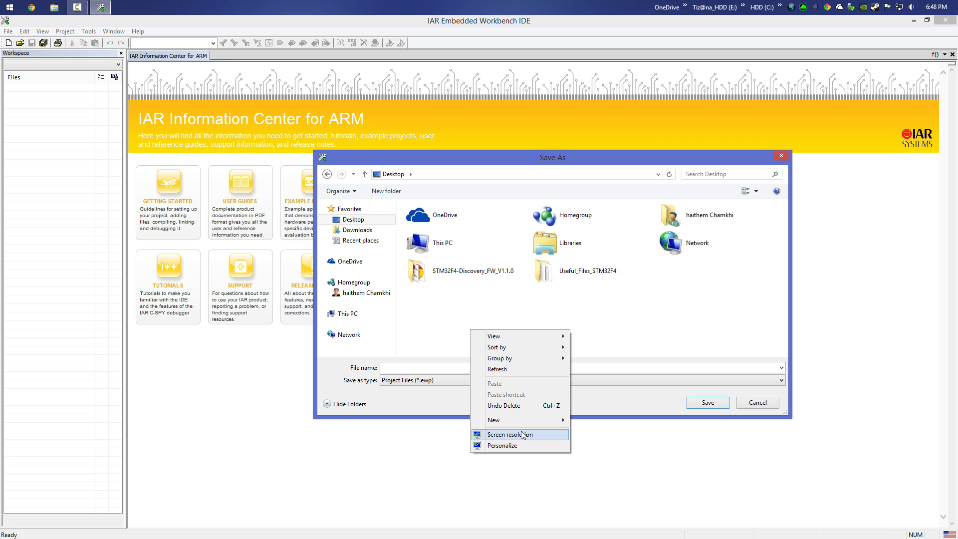
mouse_move(517, 422)
click(576, 419)
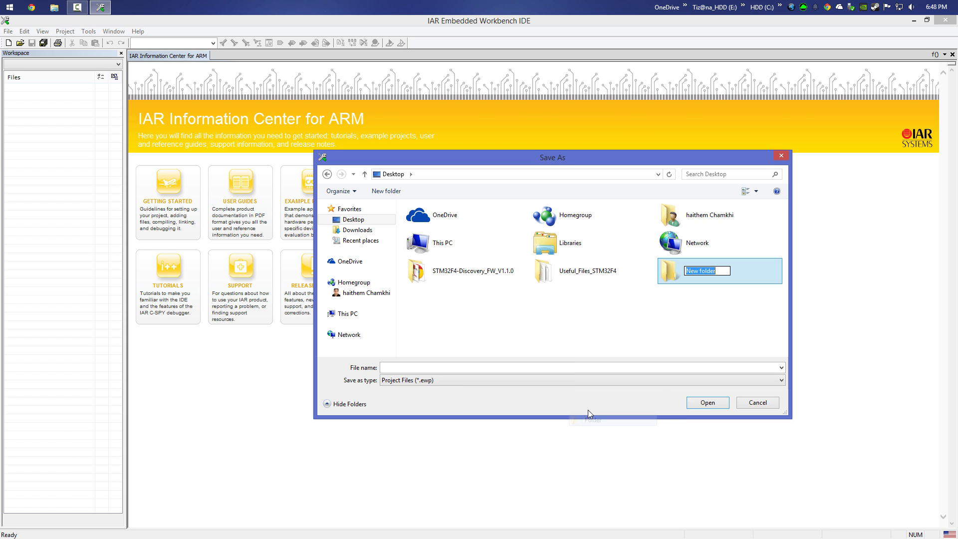
key(BackSpace)
text(IAR_F)
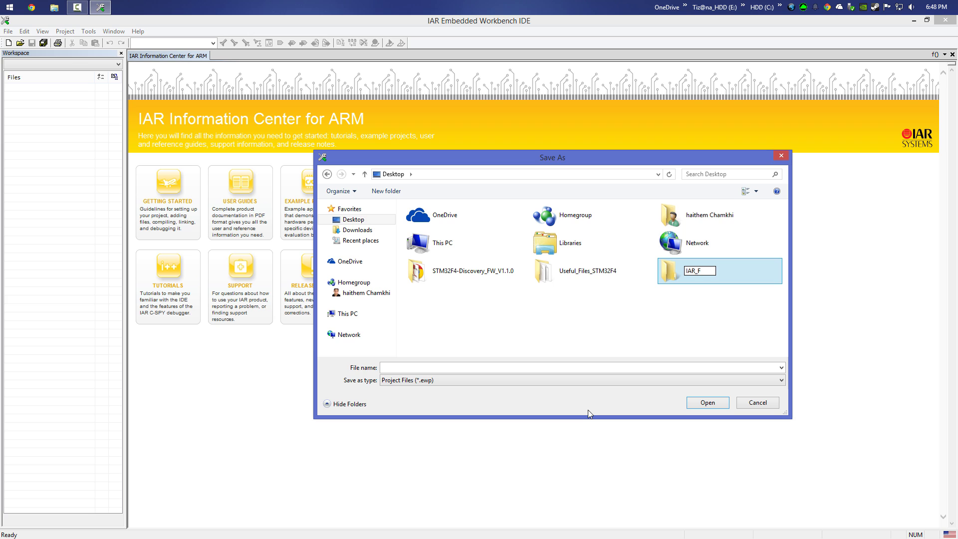
text(irst_Project)
key(Return)
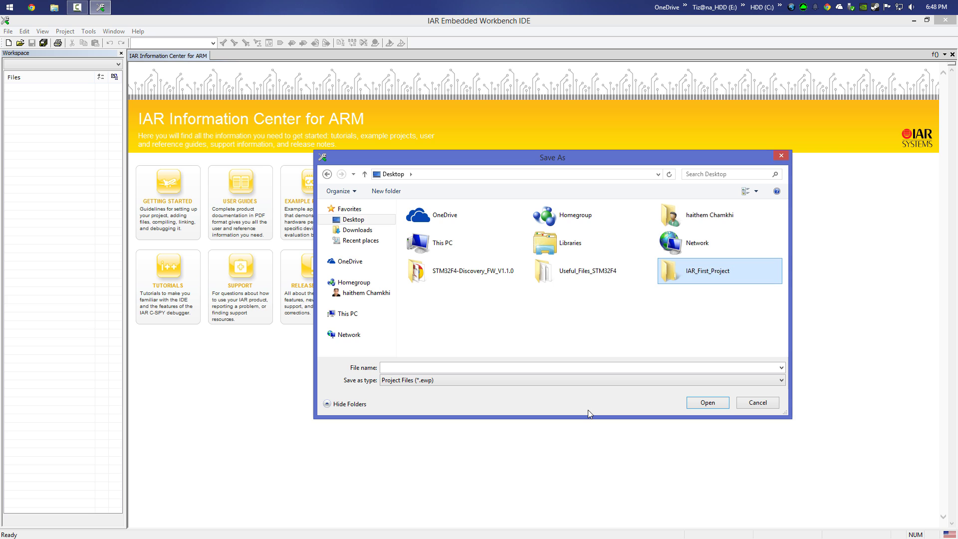
Save the project as First_Project inside the IAR_First_Project folder.
double_click(721, 272)
click(485, 366)
text(Firs)
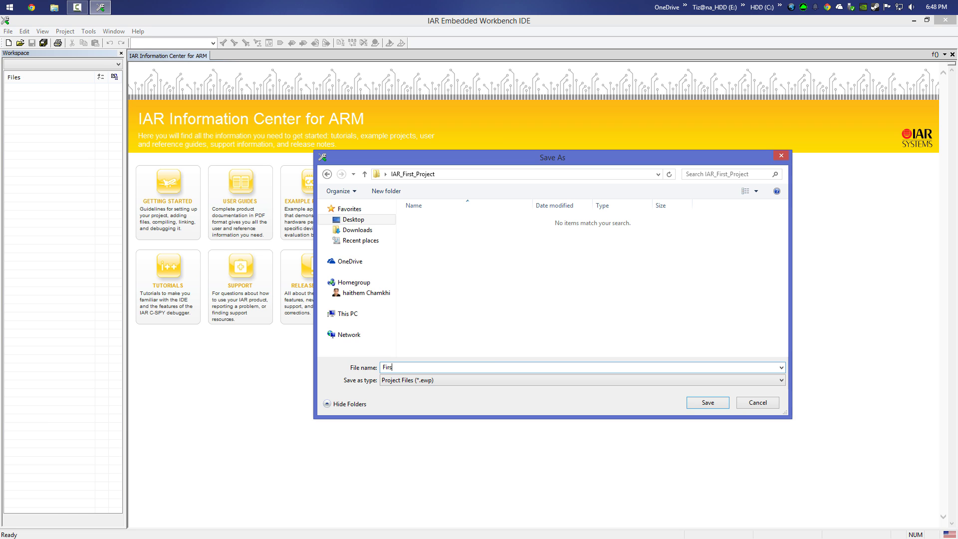
text(t_Project)
key(Return)
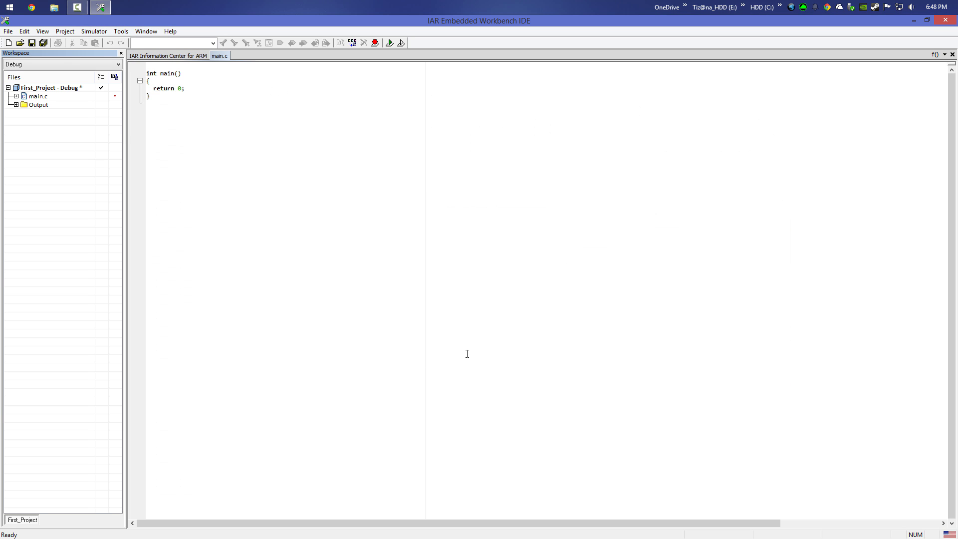
Save all documents and store the workspace as First_Project_WorkSpace in the IAR_First_Project folder.
click(44, 44)
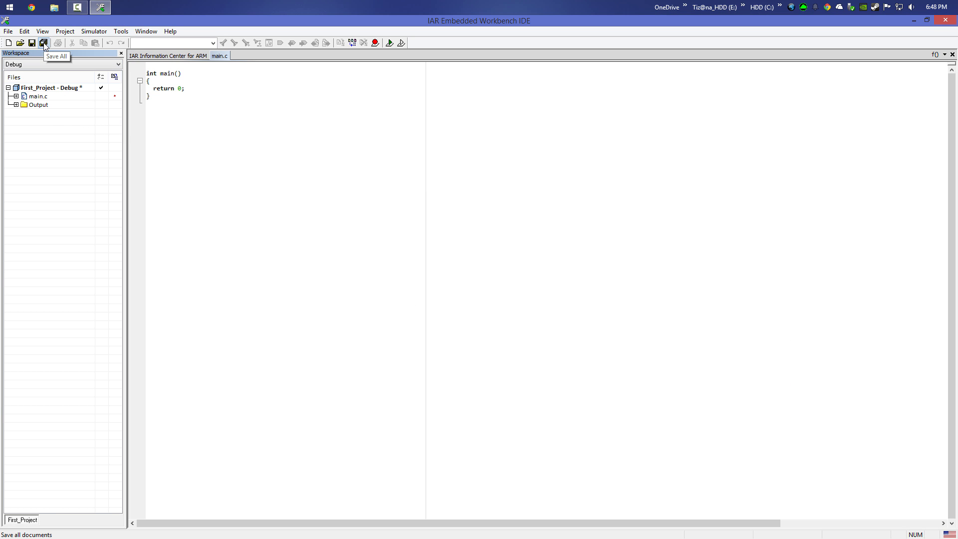
click(44, 44)
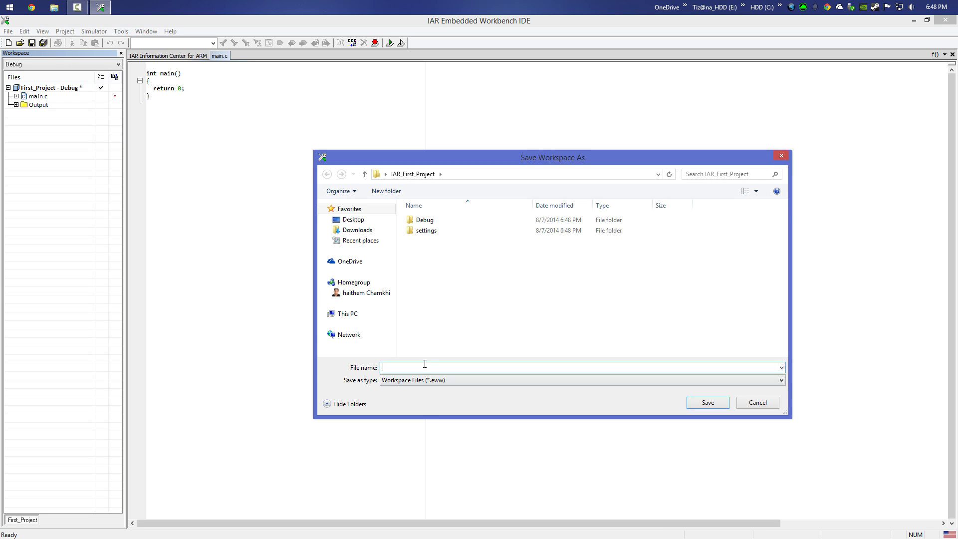
text(First_P)
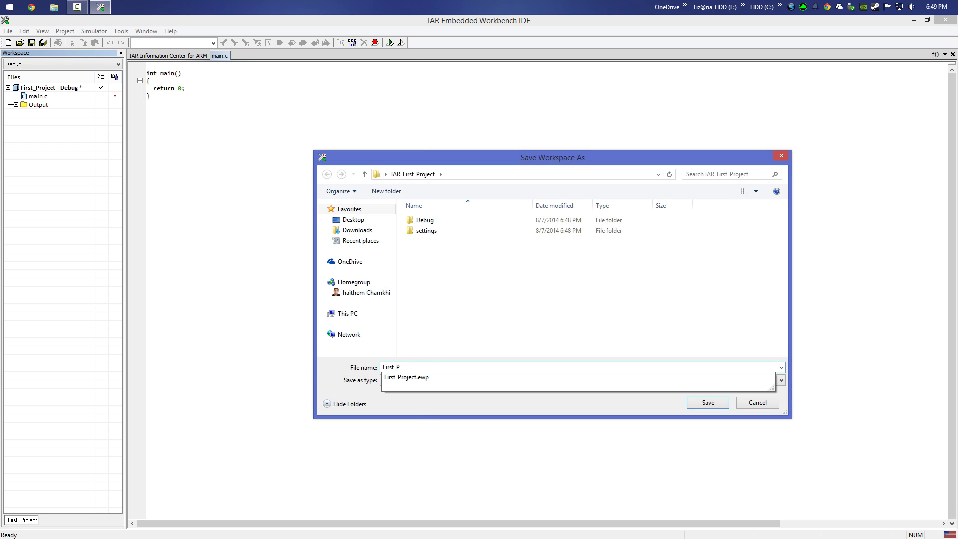
text(roject_)
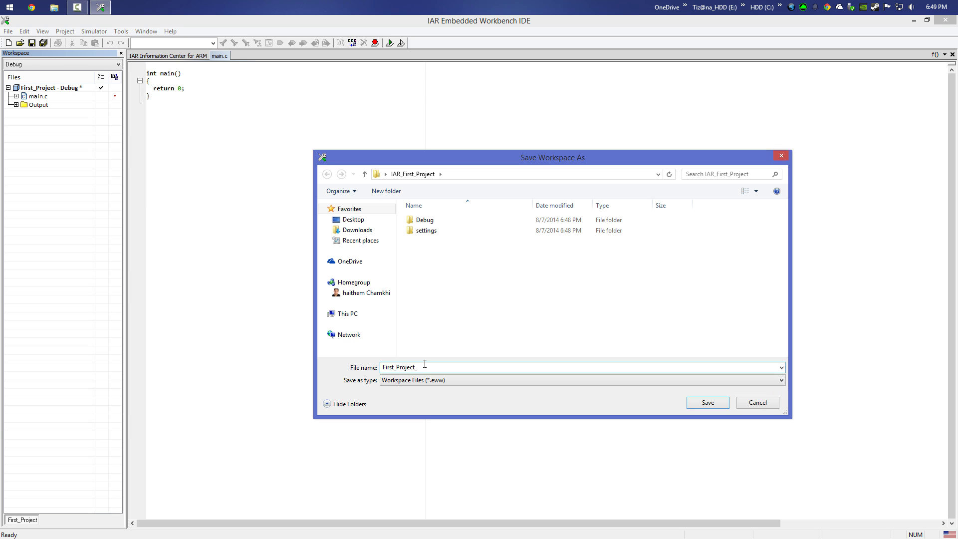
text(WorkSpace)
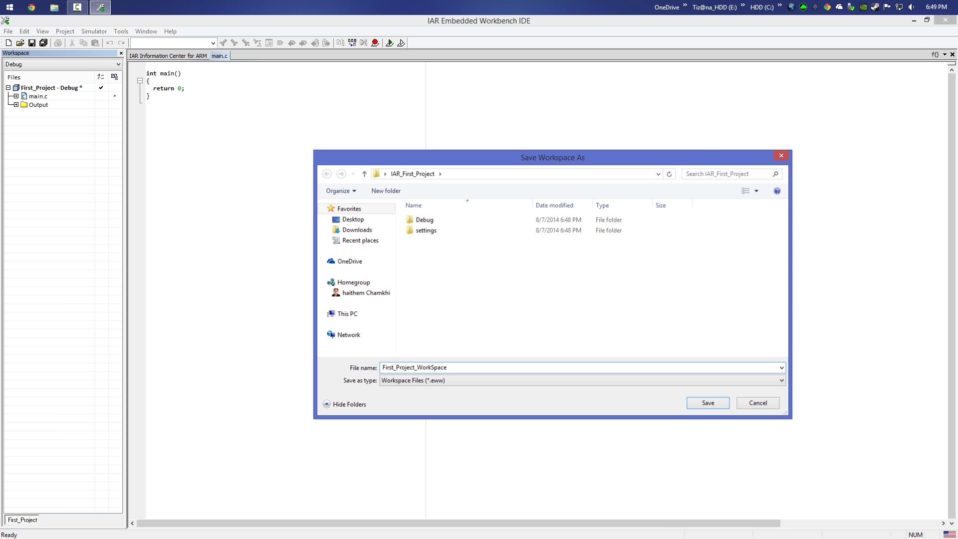
key(Return)
Close the IAR Information Center page and widen the workspace file pane.
click(159, 55)
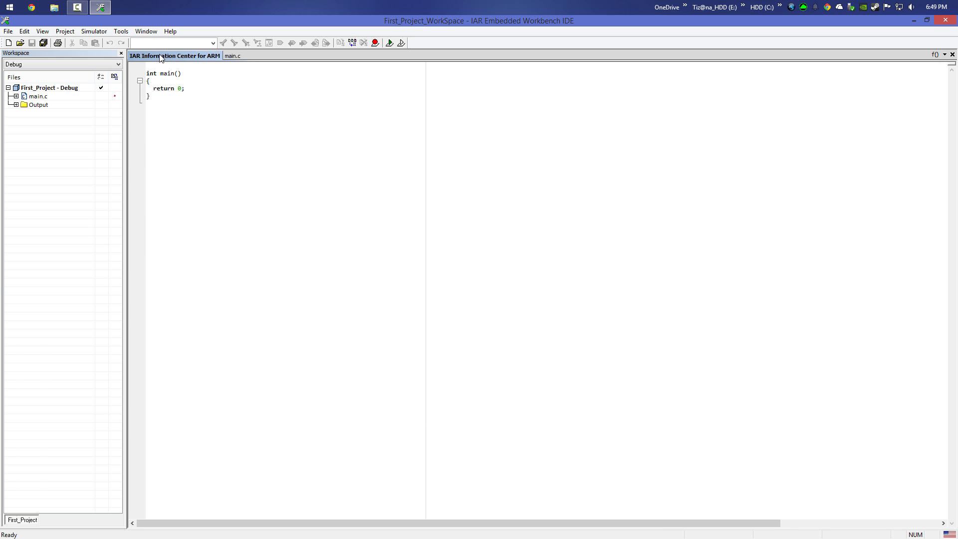
key(ctrl+F4)
click(39, 96)
drag(125, 113, 151, 111)
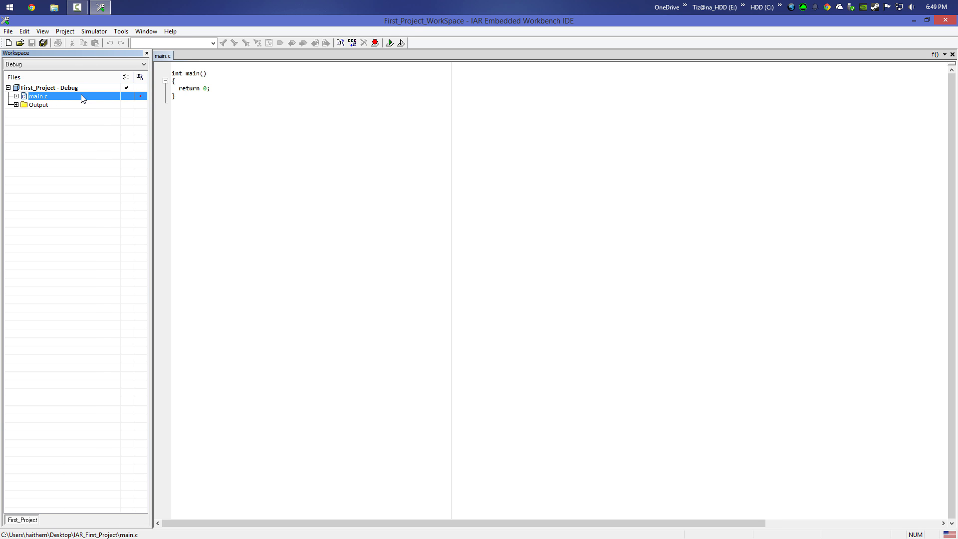
click(177, 70)
click(176, 81)
click(180, 90)
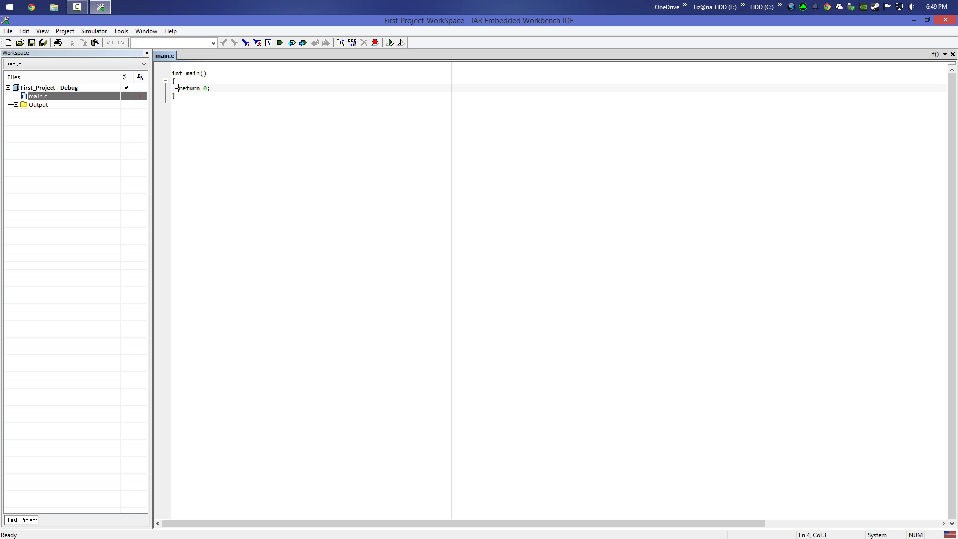
In First_Project's general target options, set the processor variant to the device ST STM32F407VG.
click(46, 88)
right_click(46, 90)
click(58, 95)
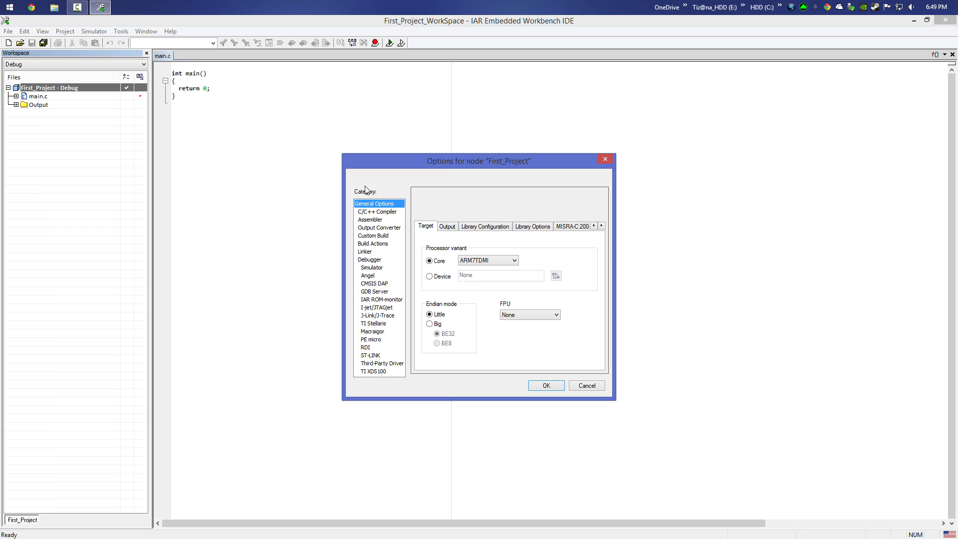
click(385, 206)
click(432, 229)
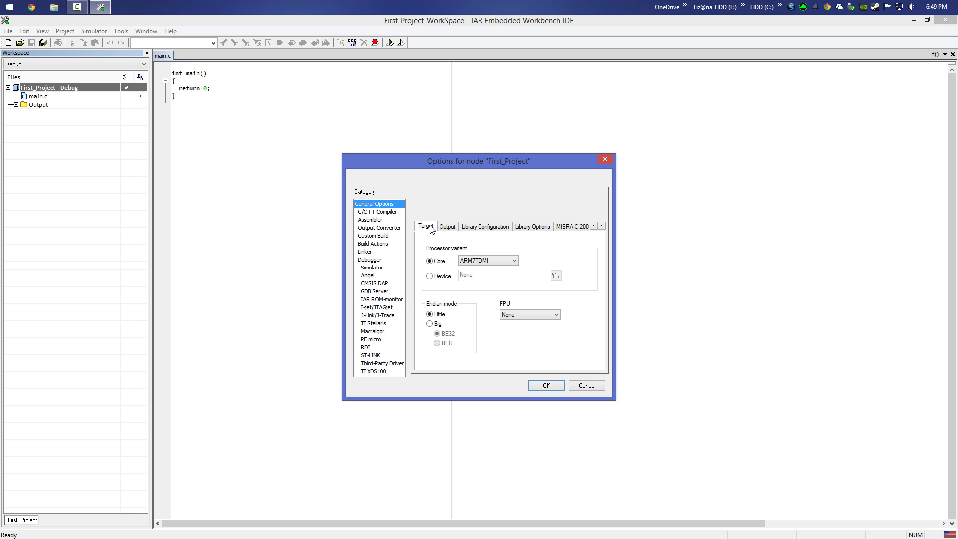
click(430, 278)
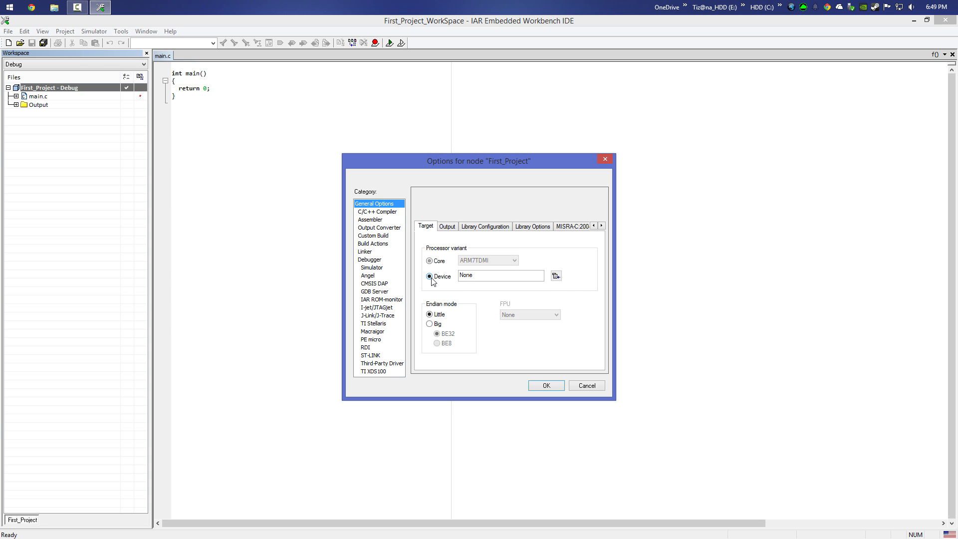
click(557, 277)
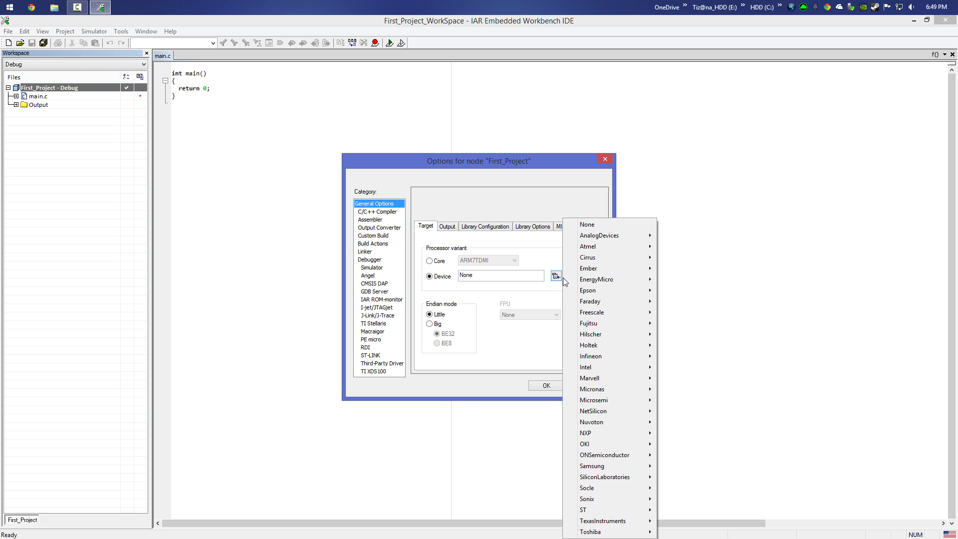
mouse_move(633, 471)
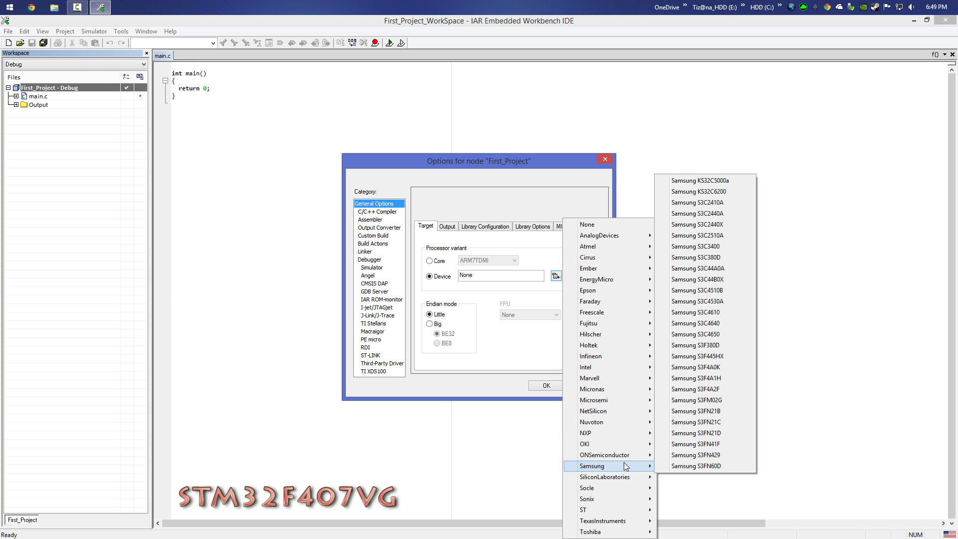
mouse_move(617, 510)
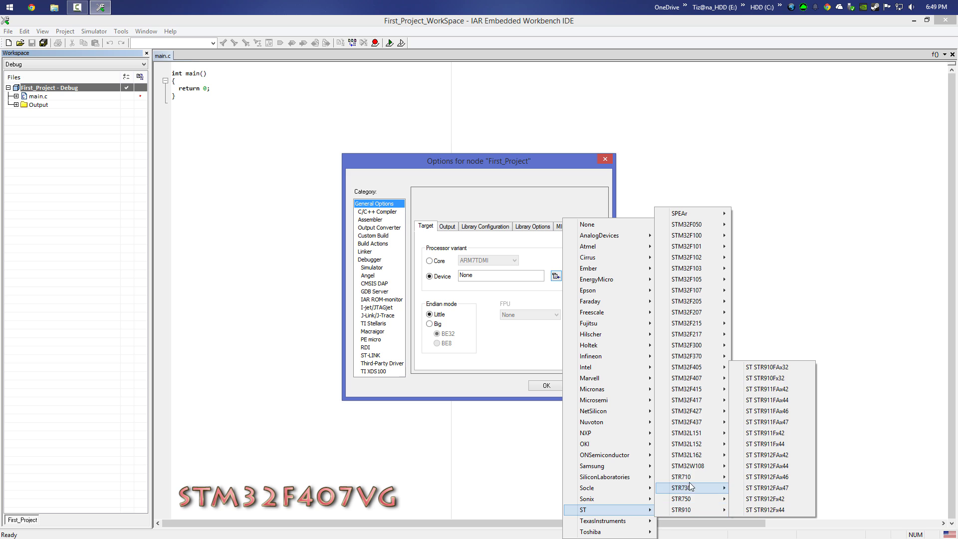
mouse_move(699, 380)
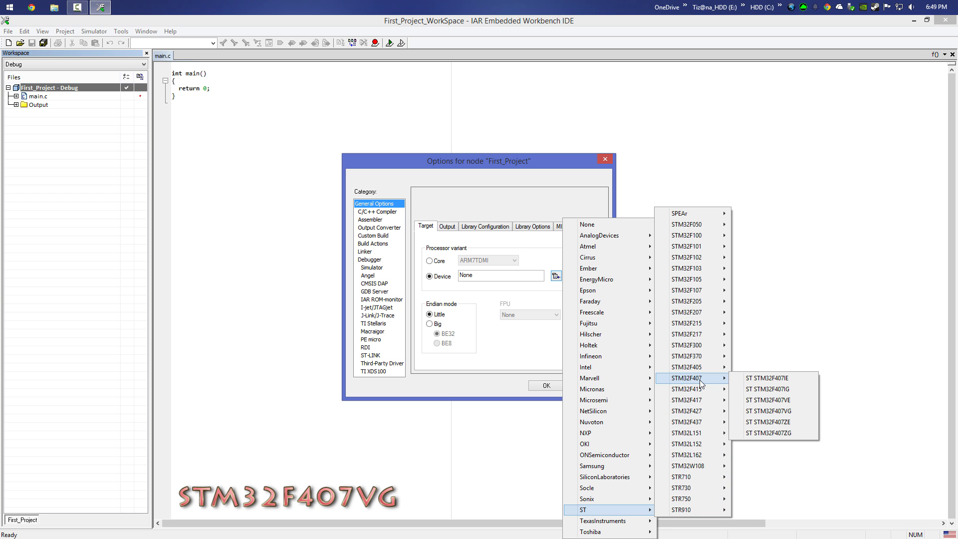
click(783, 410)
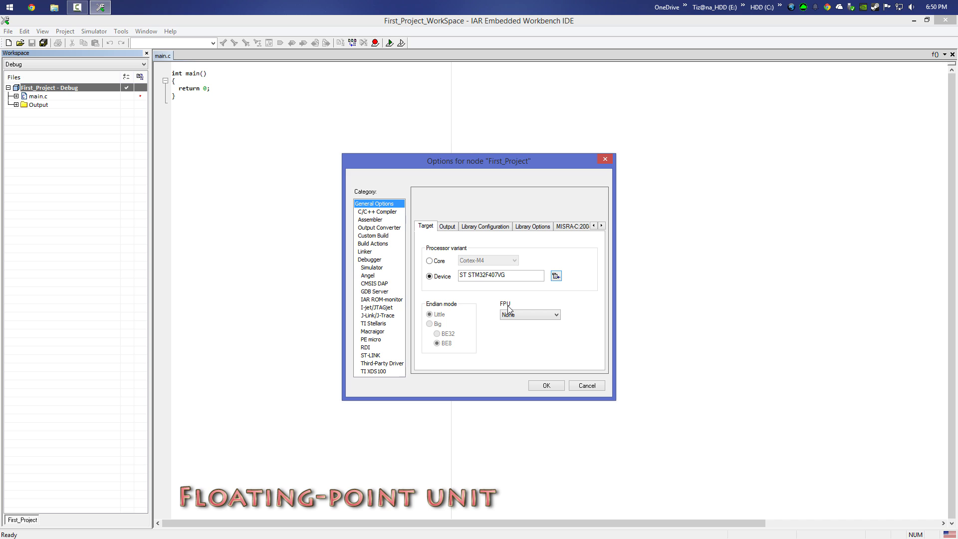
Set the FPU to None, enable Use CMSIS in the library configuration, and apply the project options.
click(515, 314)
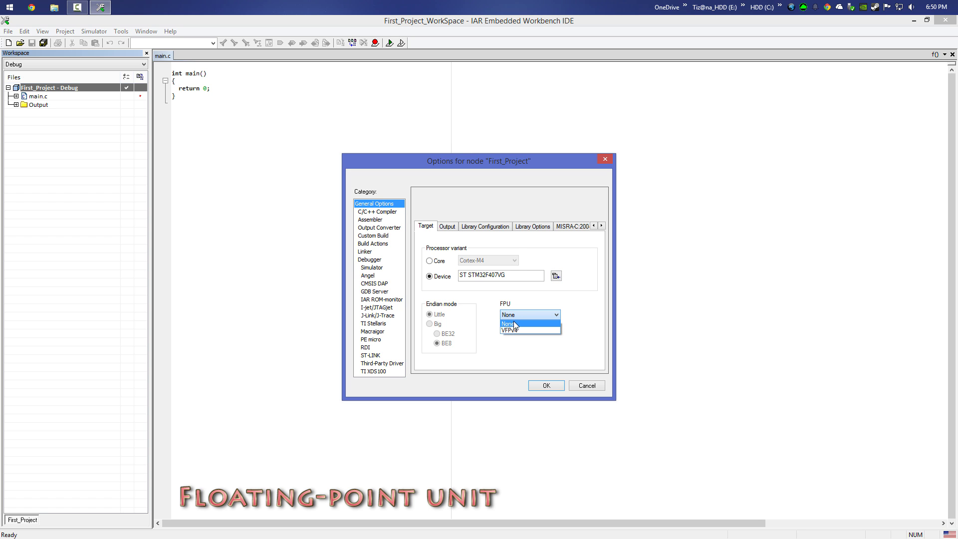
click(516, 324)
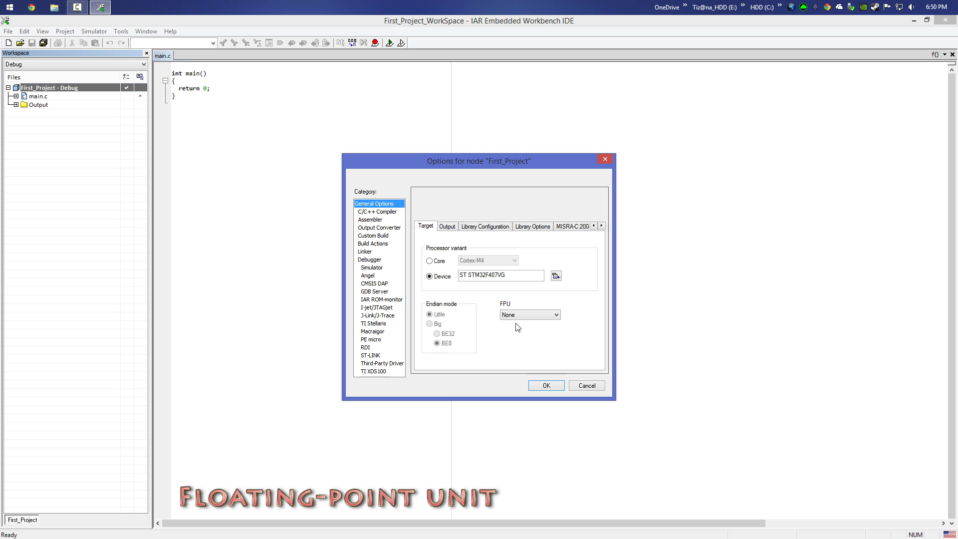
click(479, 228)
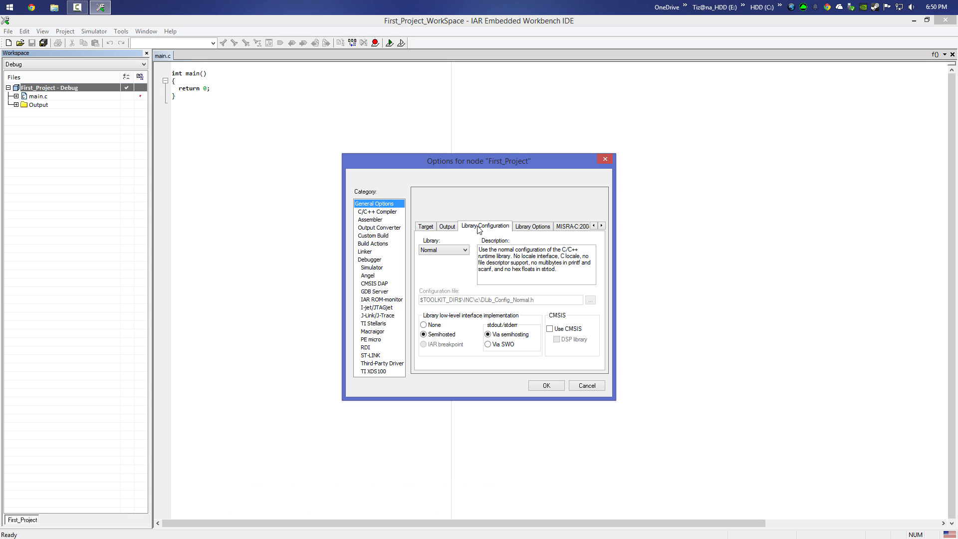
click(550, 331)
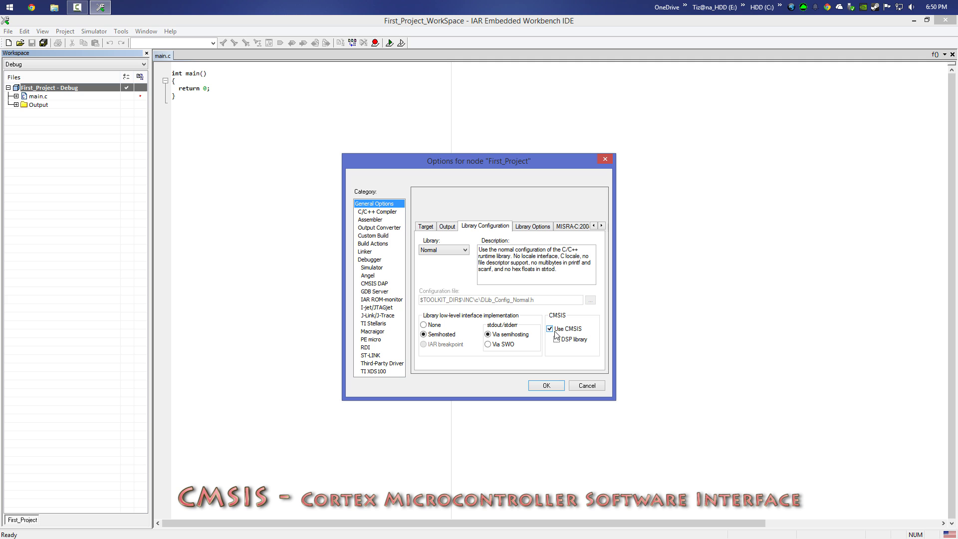
click(556, 386)
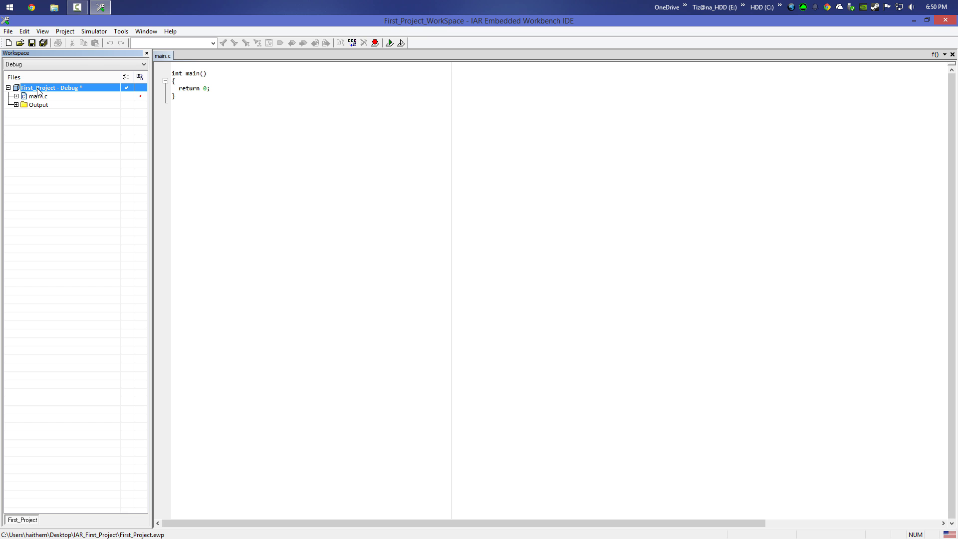
Add a file group named EWARM to First_Project.
right_click(66, 91)
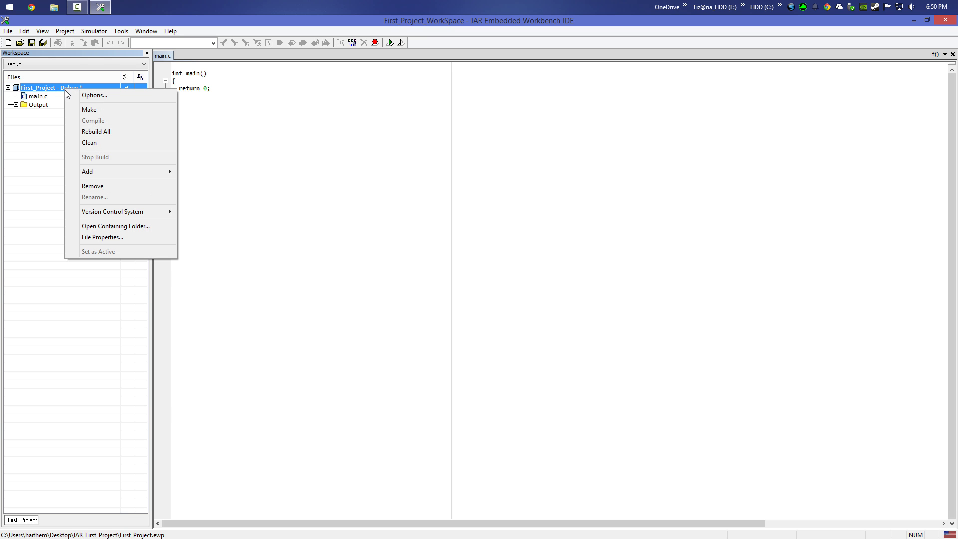
mouse_move(89, 173)
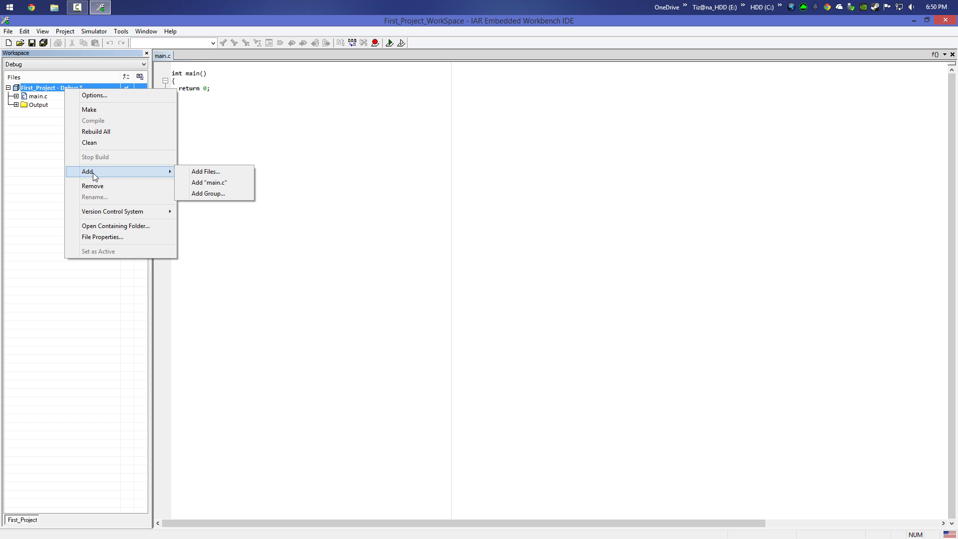
click(241, 192)
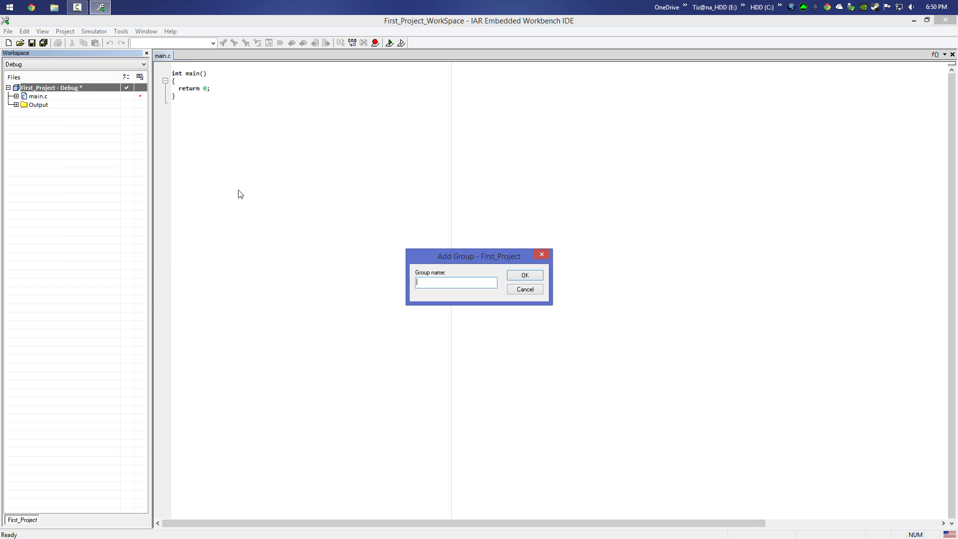
text(EWARM)
click(519, 277)
Add a file group named STM32F4-Discovery to First_Project.
right_click(74, 88)
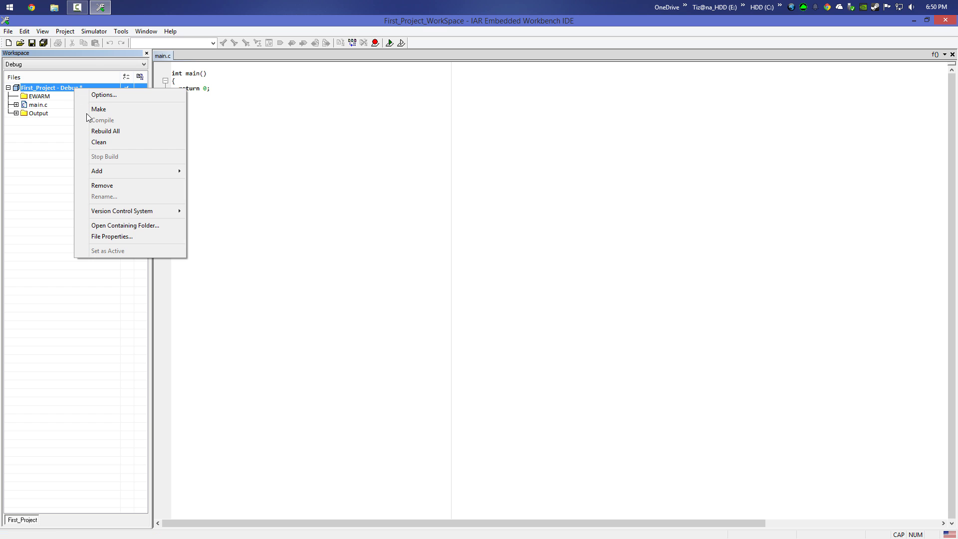
mouse_move(108, 174)
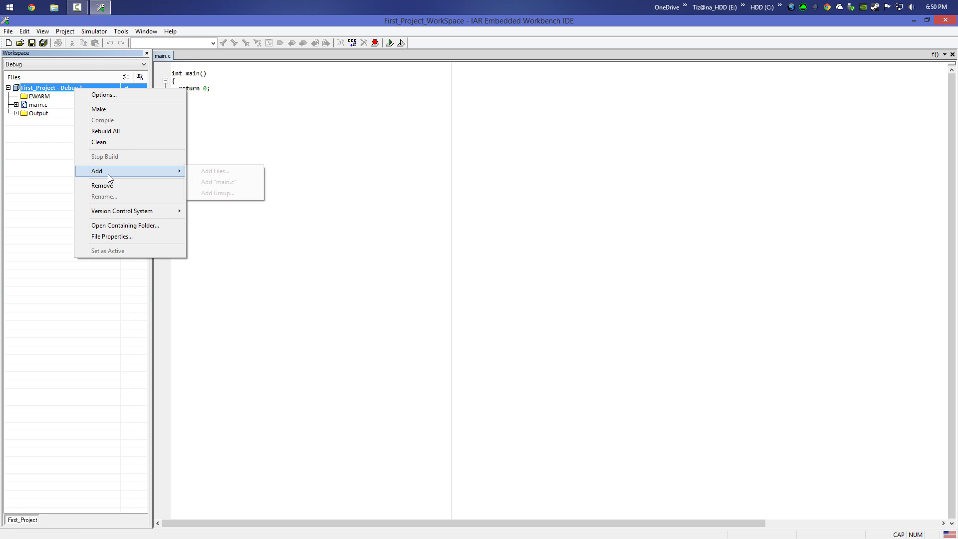
click(212, 193)
text(STM32F4)
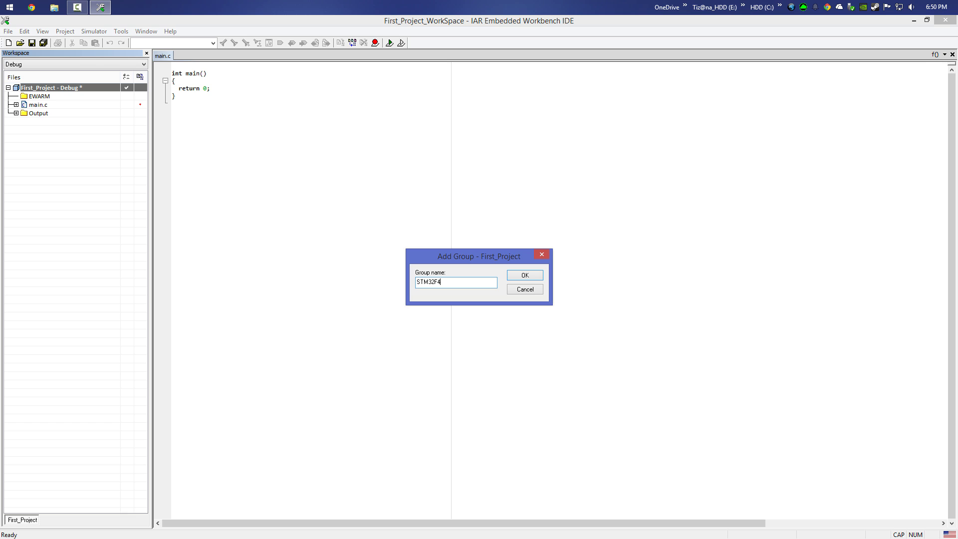
text(-Discover)
click(524, 276)
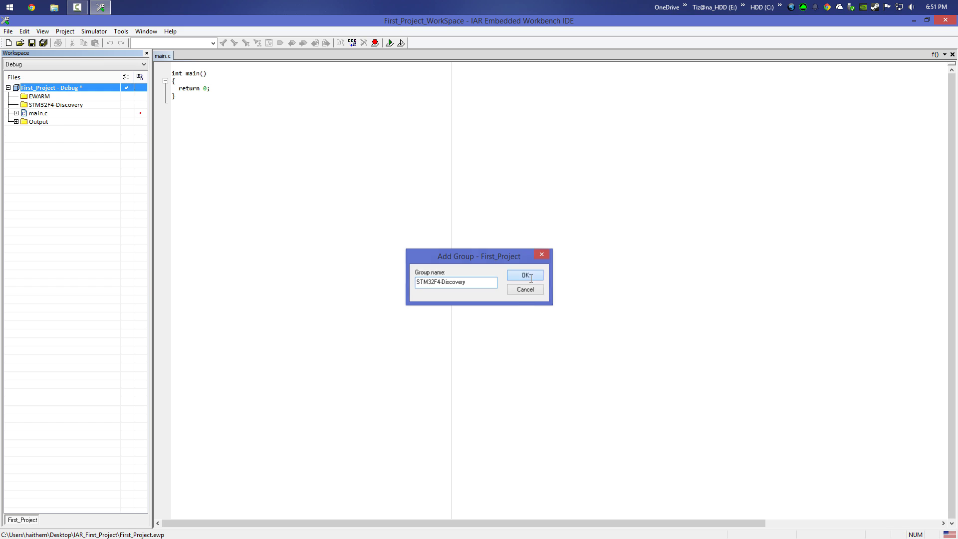
Add a file group named STM32F4xx_StdPeriph_Driver to First_Project.
right_click(60, 89)
mouse_move(118, 171)
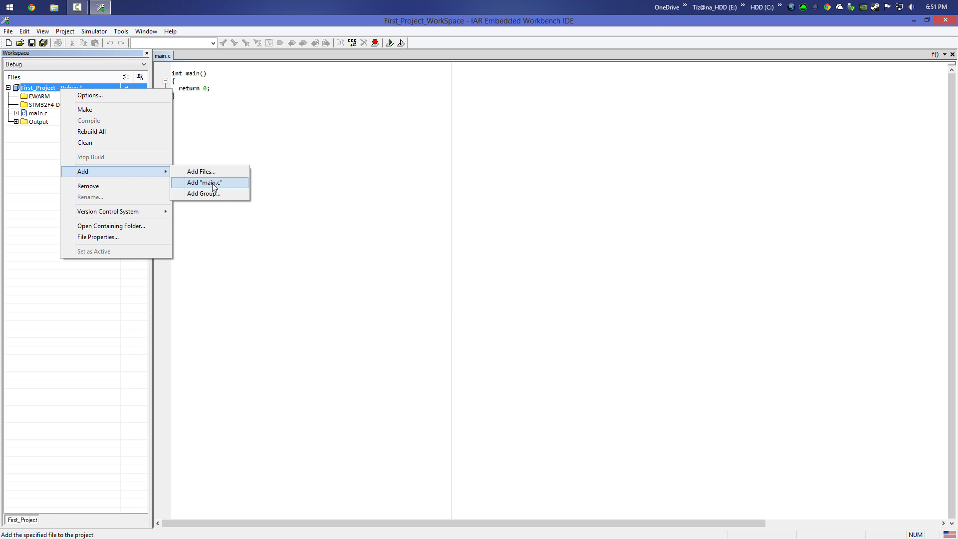
click(217, 195)
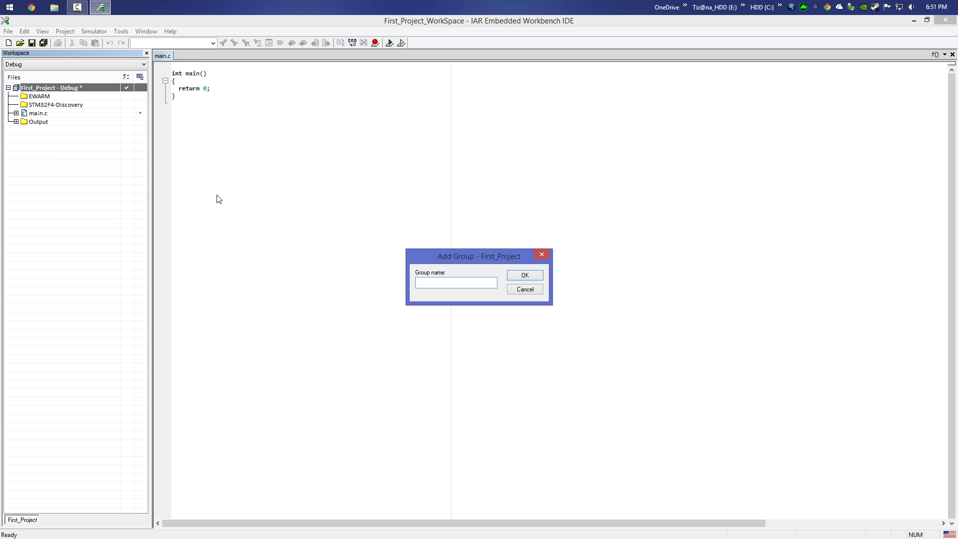
text(STM32F4xx_StdPeriph_Driver)
key(Return)
Add a file group named User to First_Project.
right_click(51, 89)
mouse_move(115, 167)
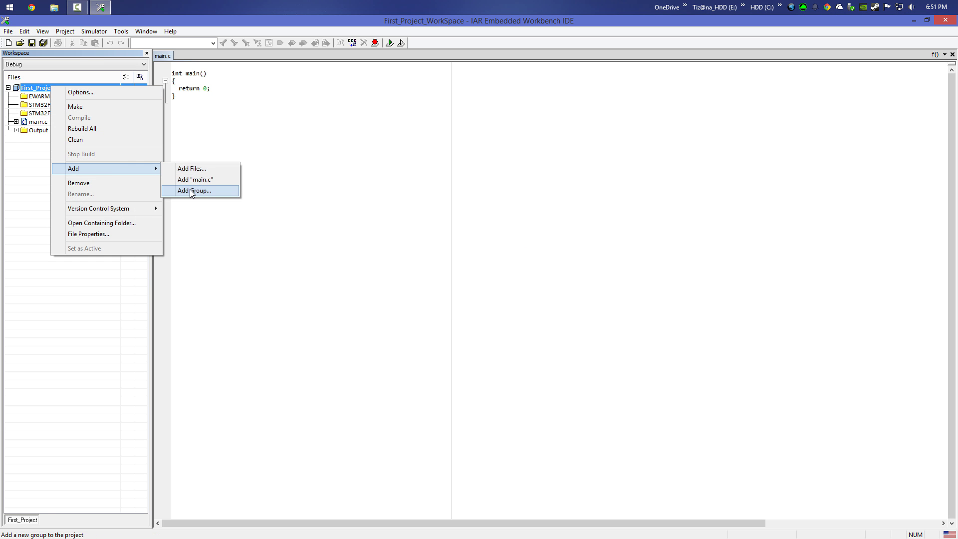
click(192, 191)
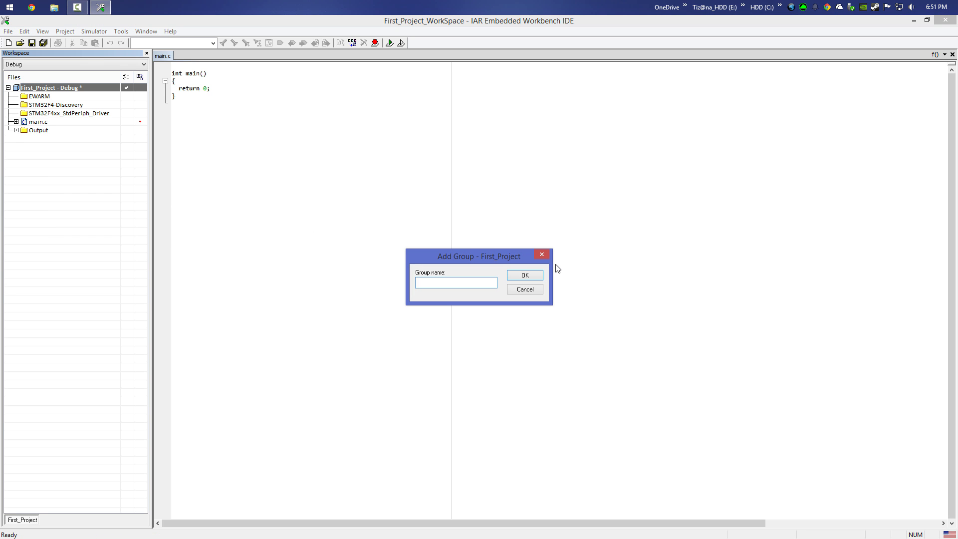
text(User)
key(Return)
Move main.c into the User group and expand that group in the workspace tree.
click(38, 131)
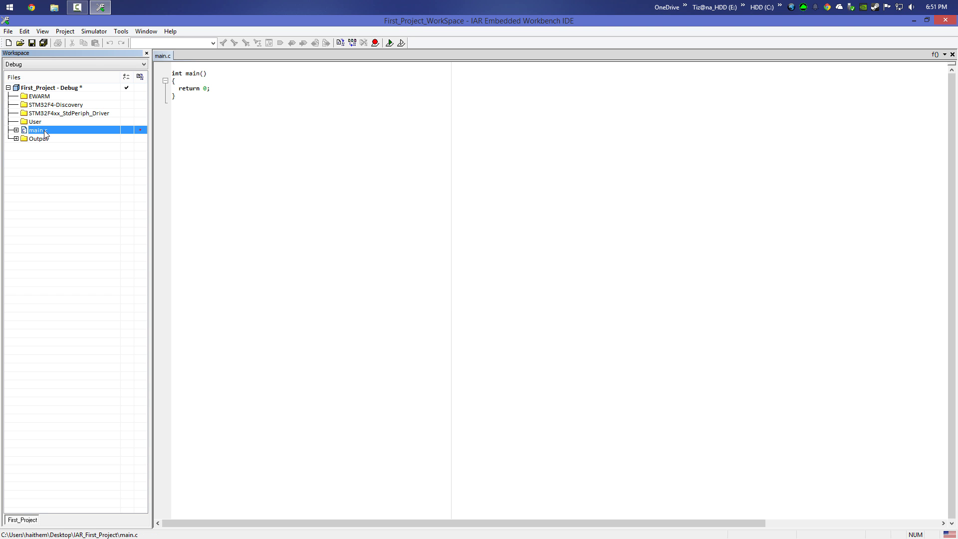
drag(45, 134, 32, 124)
click(16, 121)
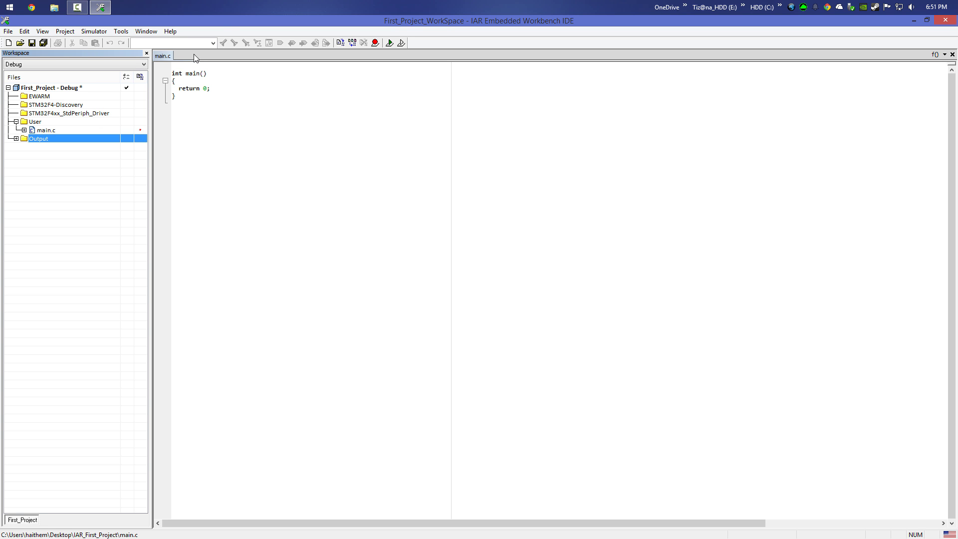
Restore the IDE window to half the screen and open the STM32F4-Discovery_FW_V1.1.0 desktop folder in File Explorer beside it.
double_click(227, 18)
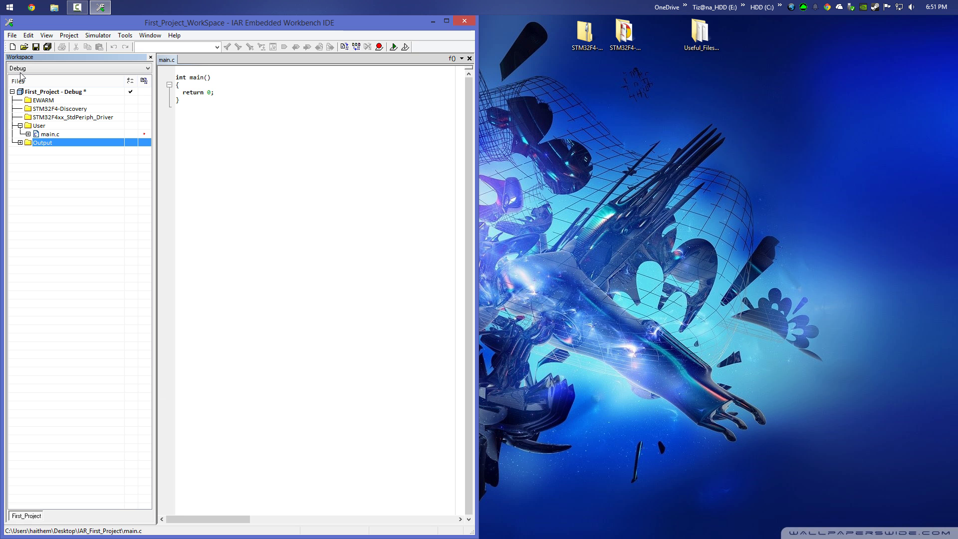
click(589, 82)
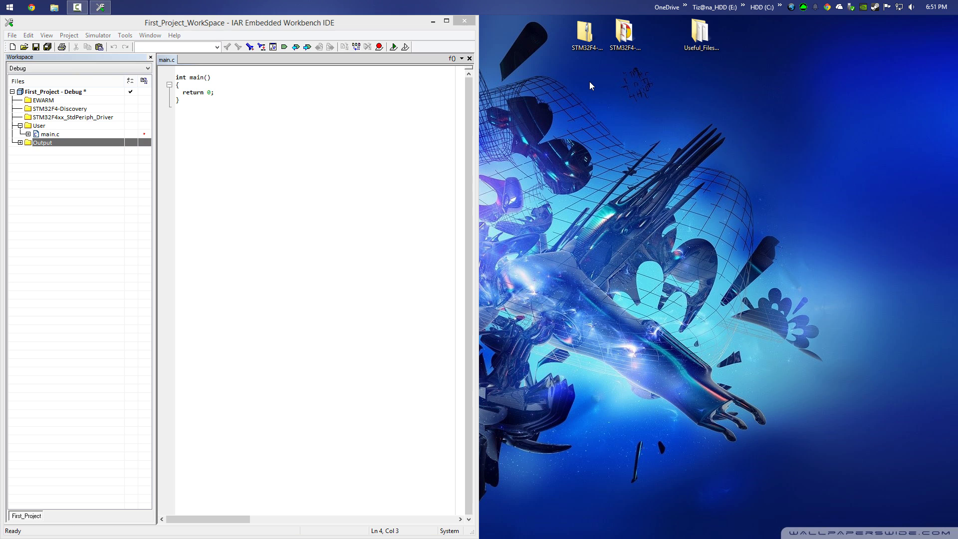
click(581, 51)
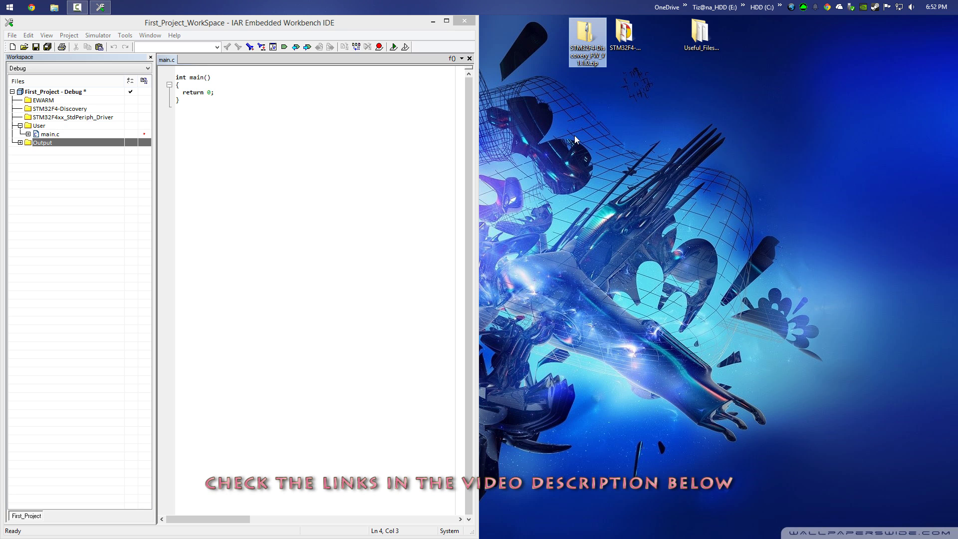
click(697, 49)
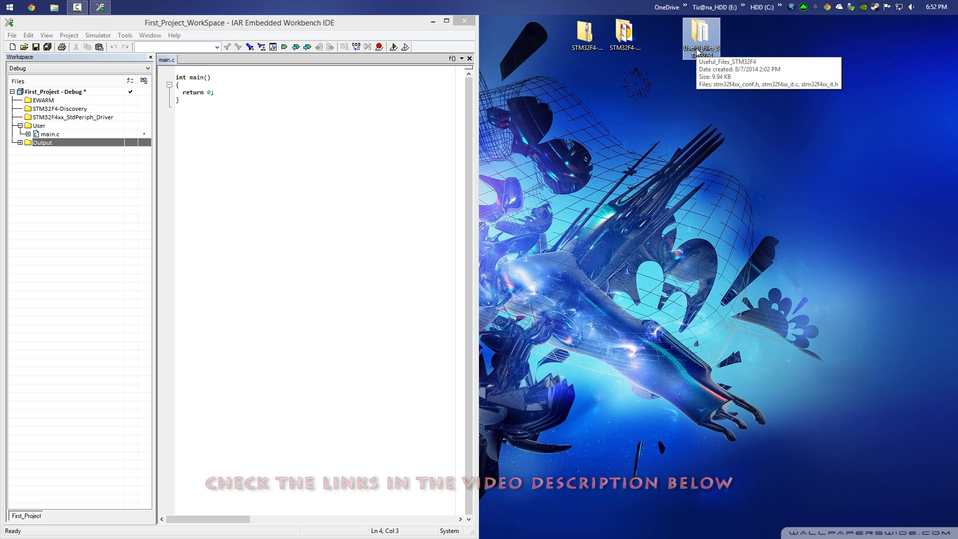
click(620, 50)
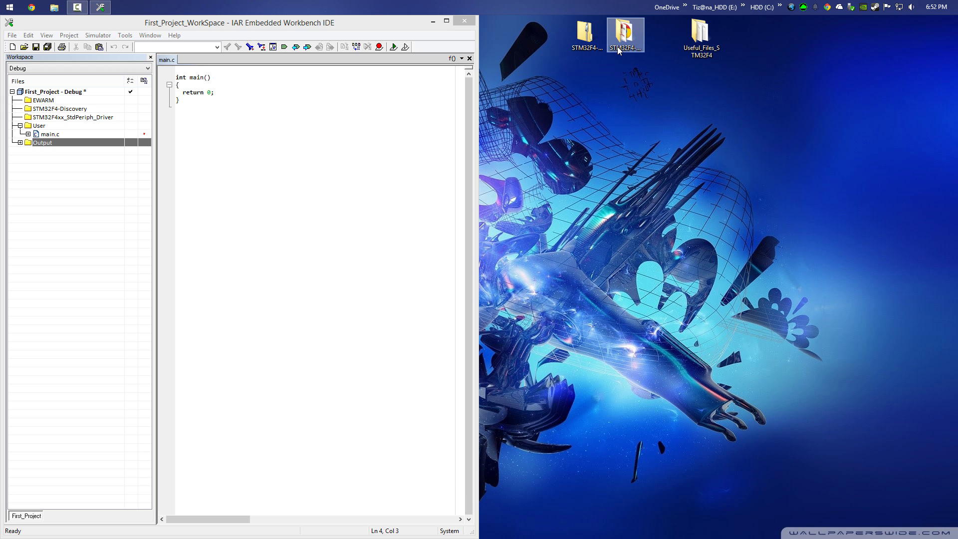
click(590, 49)
click(621, 45)
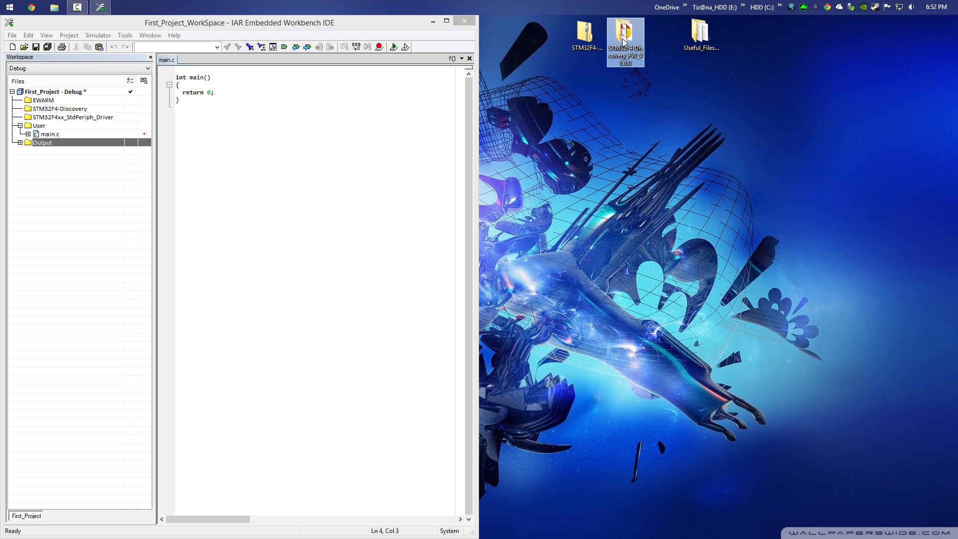
double_click(625, 34)
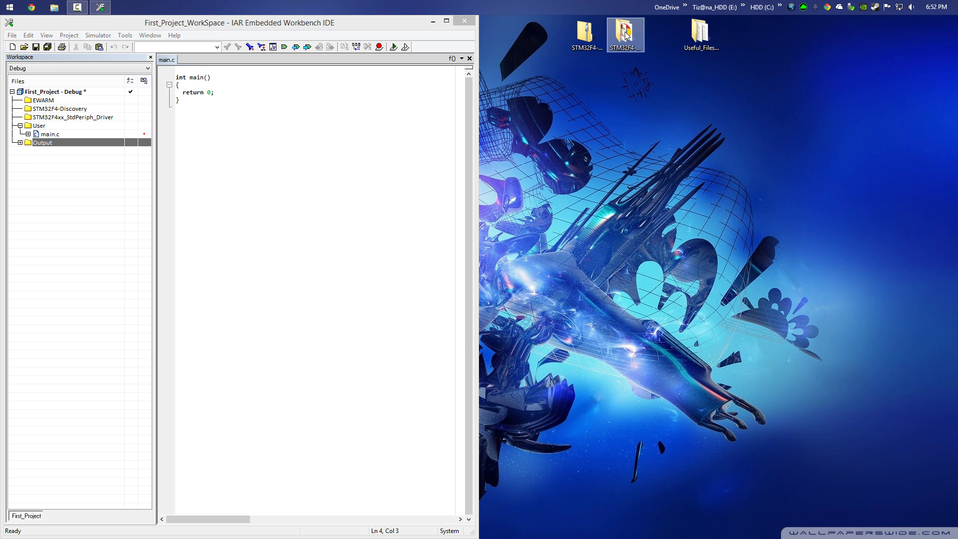
double_click(484, 23)
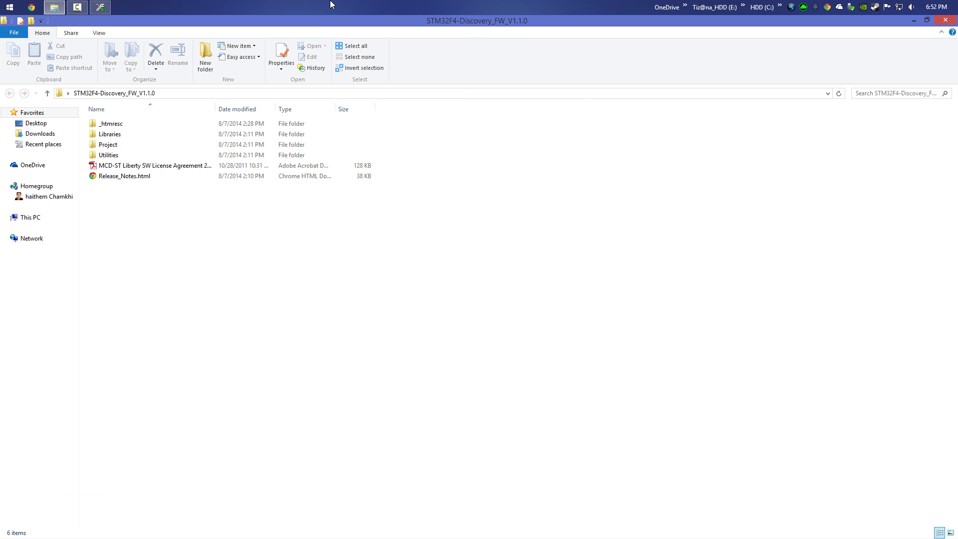
drag(339, 17, 957, 149)
Examine the _htmresc, Libraries, Utilities and Project subfolders of the STM32F4-Discovery_FW_V1.1.0 folder, and close its window.
click(602, 127)
click(603, 138)
click(603, 149)
click(604, 158)
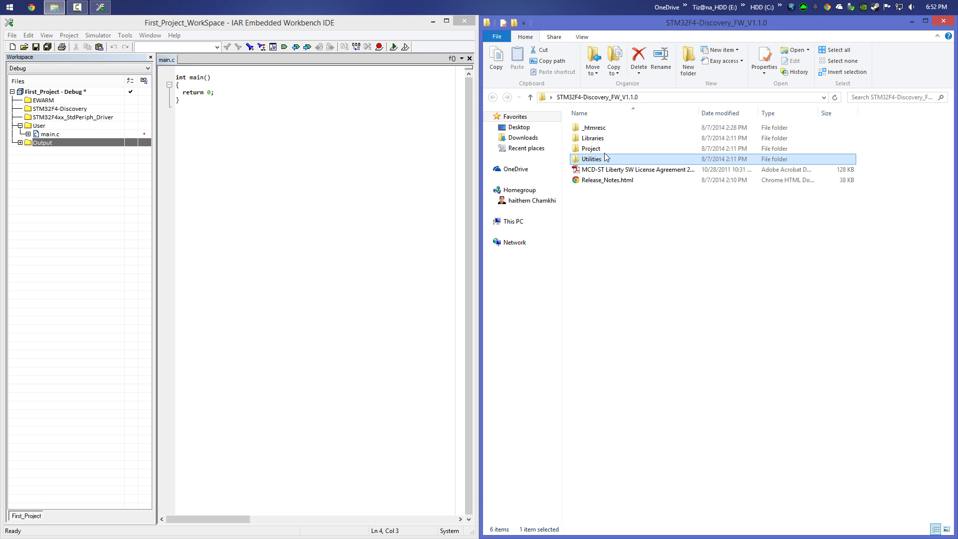
double_click(593, 128)
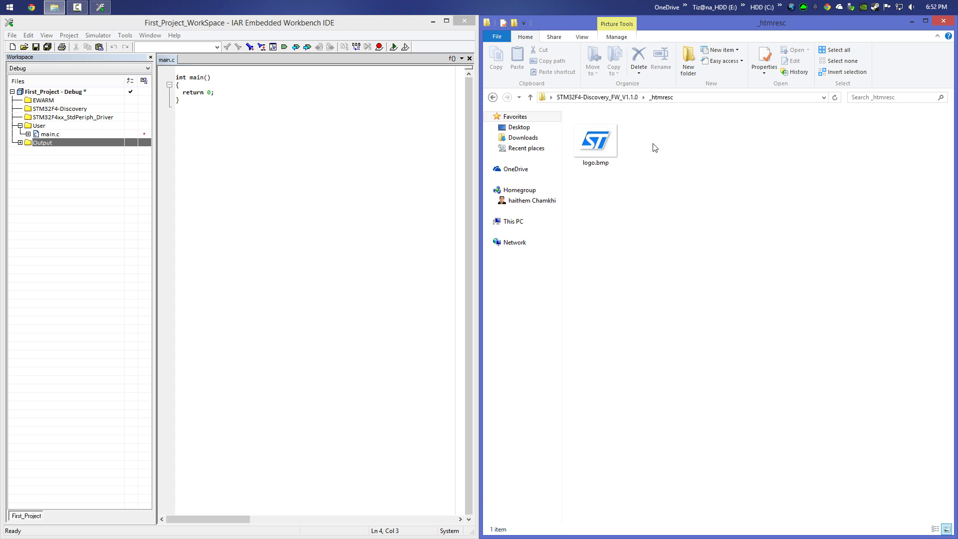
click(492, 98)
click(598, 139)
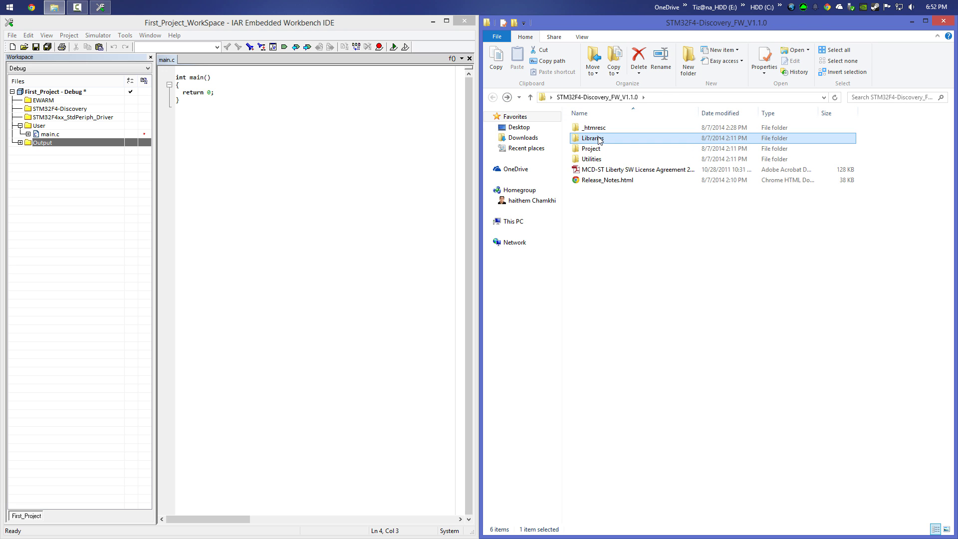
double_click(598, 138)
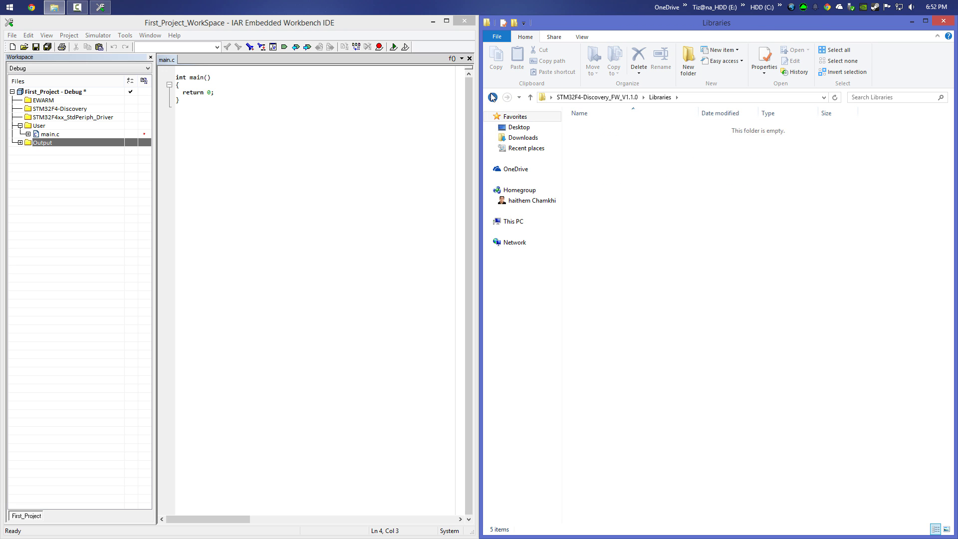
click(492, 97)
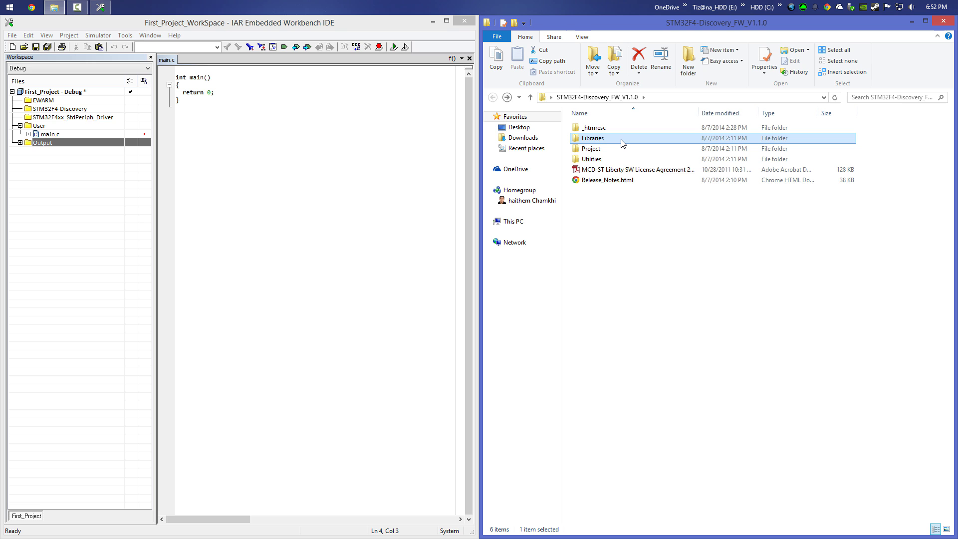
click(593, 159)
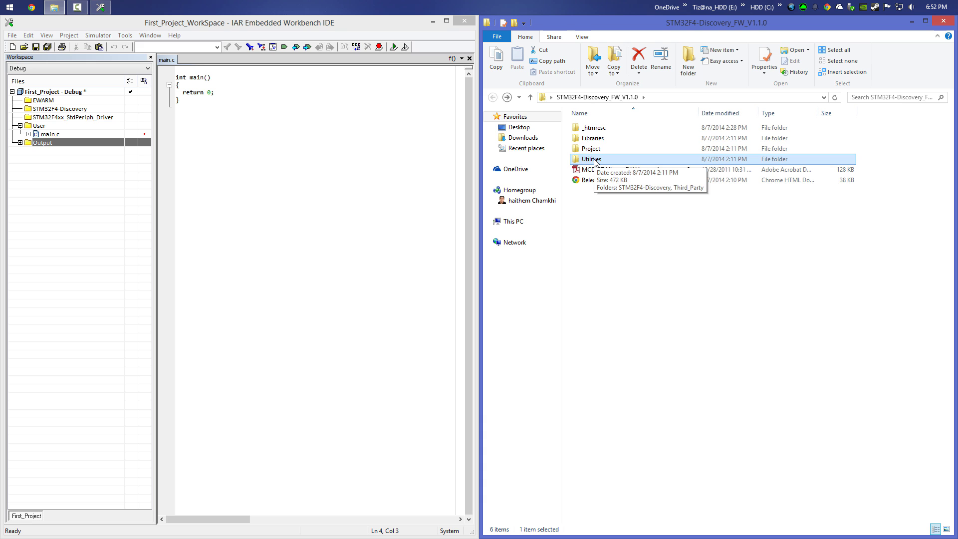
double_click(593, 160)
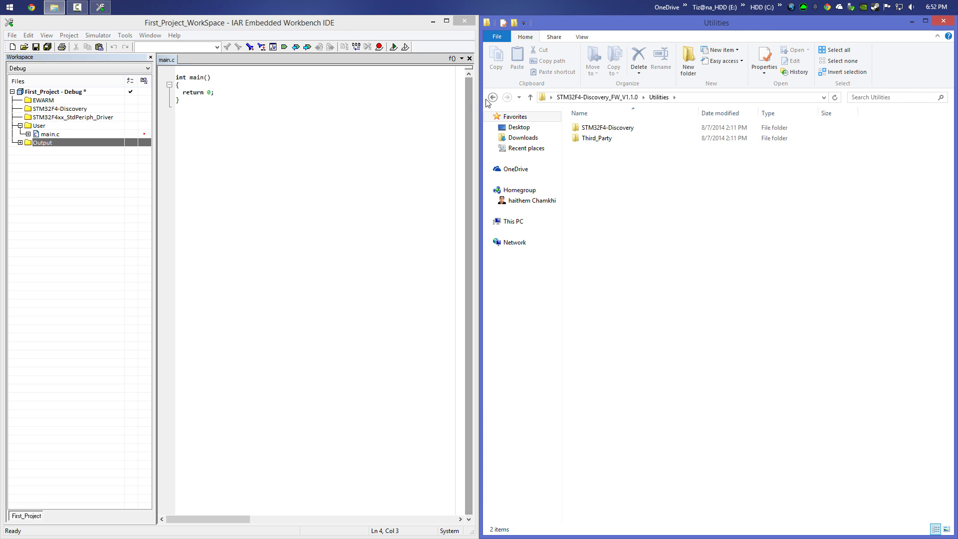
click(492, 98)
click(592, 150)
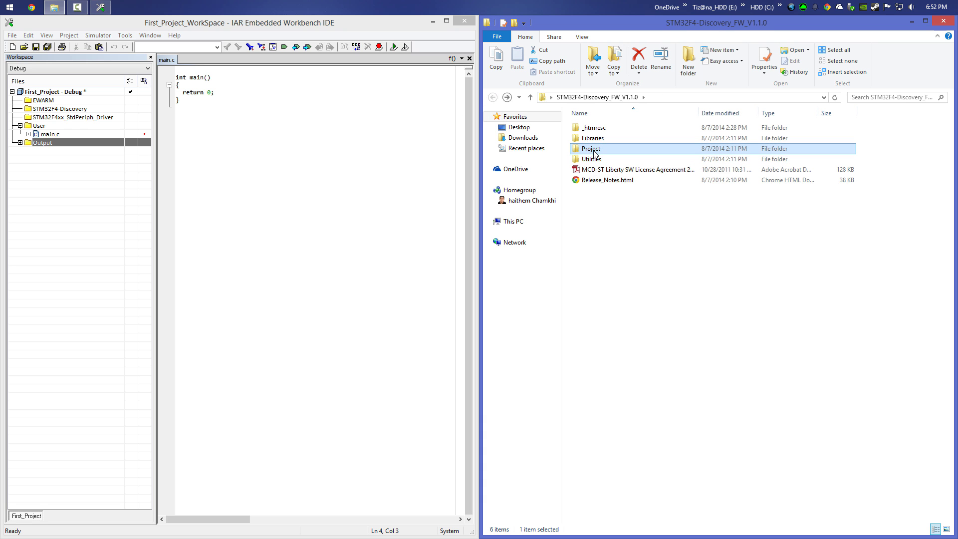
double_click(594, 151)
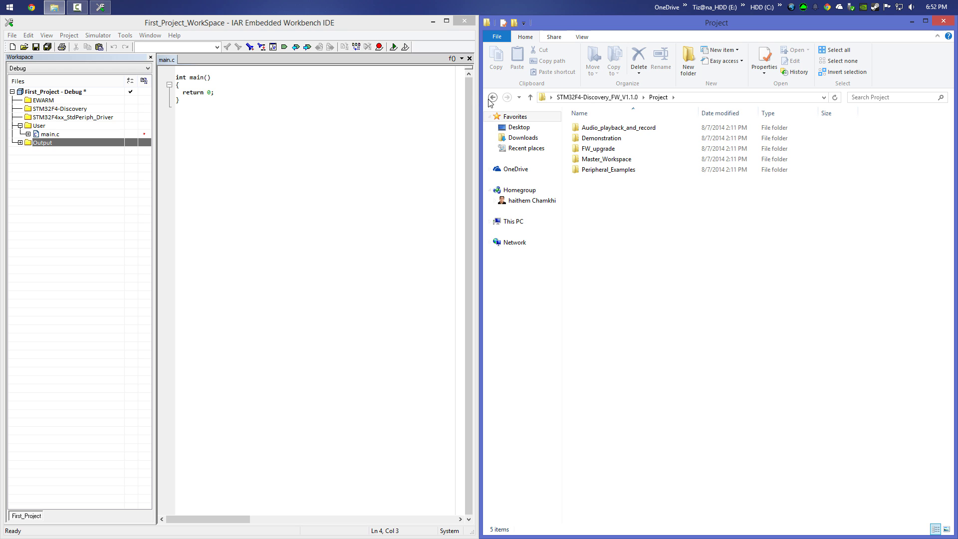
click(493, 99)
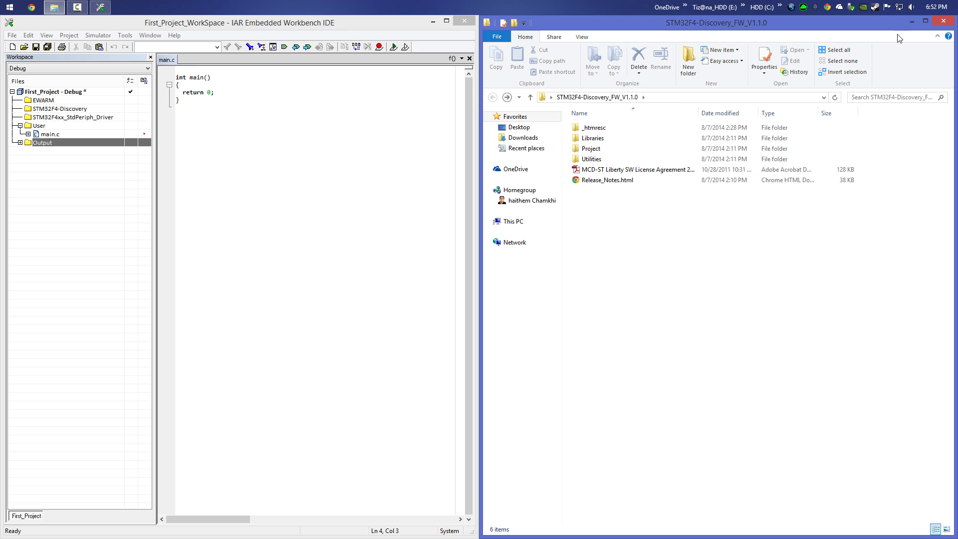
click(943, 21)
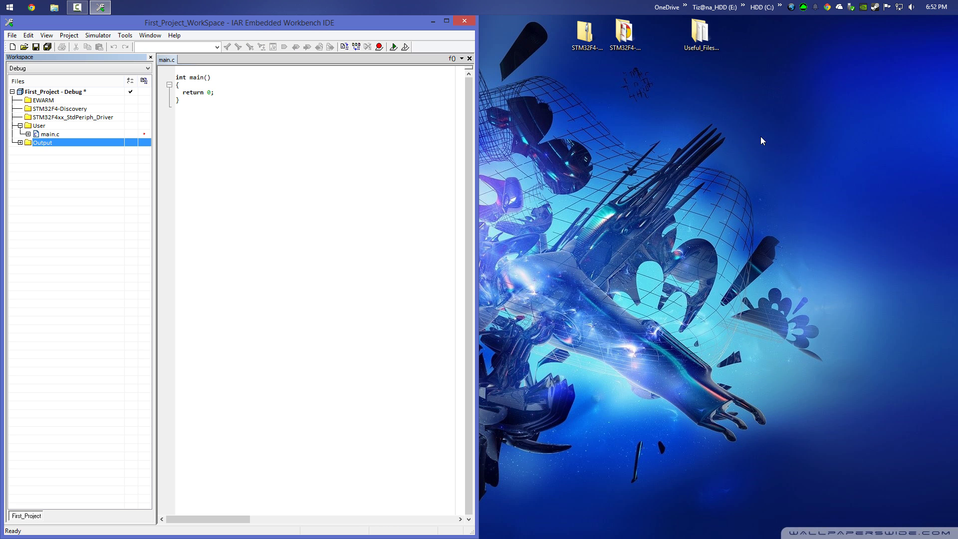
Open the Useful_Files_STM32F4 desktop folder in File Explorer beside the IDE and select stm32f4xx_conf.h.
double_click(706, 34)
drag(441, 22, 957, 130)
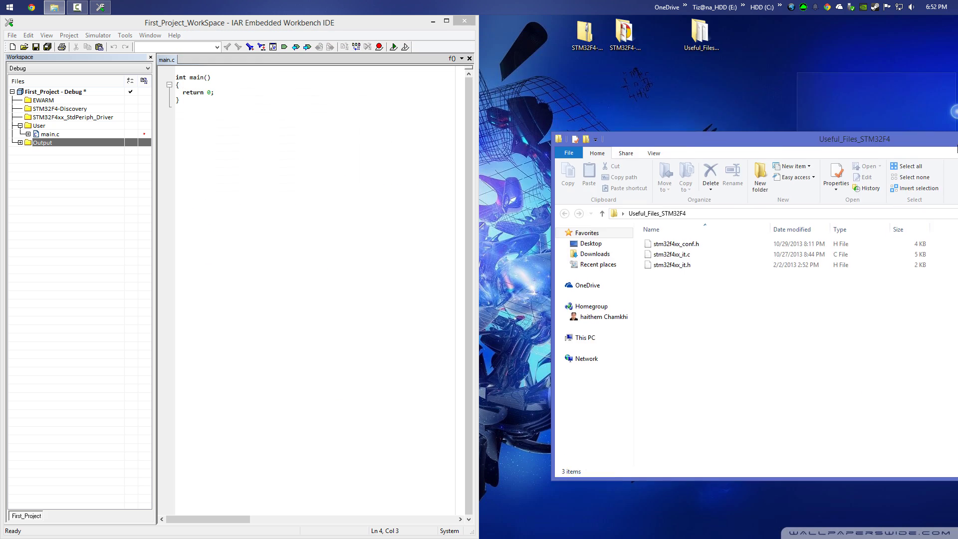
drag(637, 189, 582, 110)
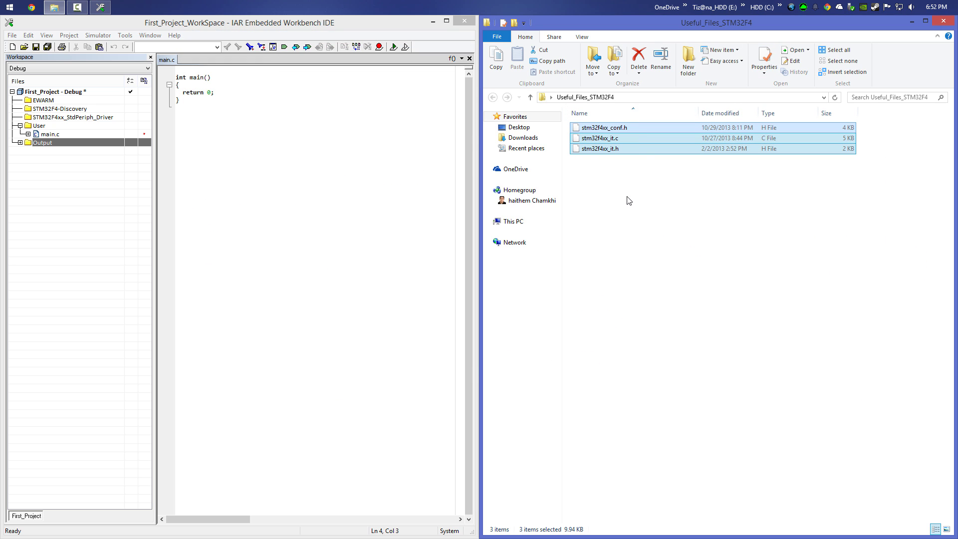
click(633, 184)
click(624, 130)
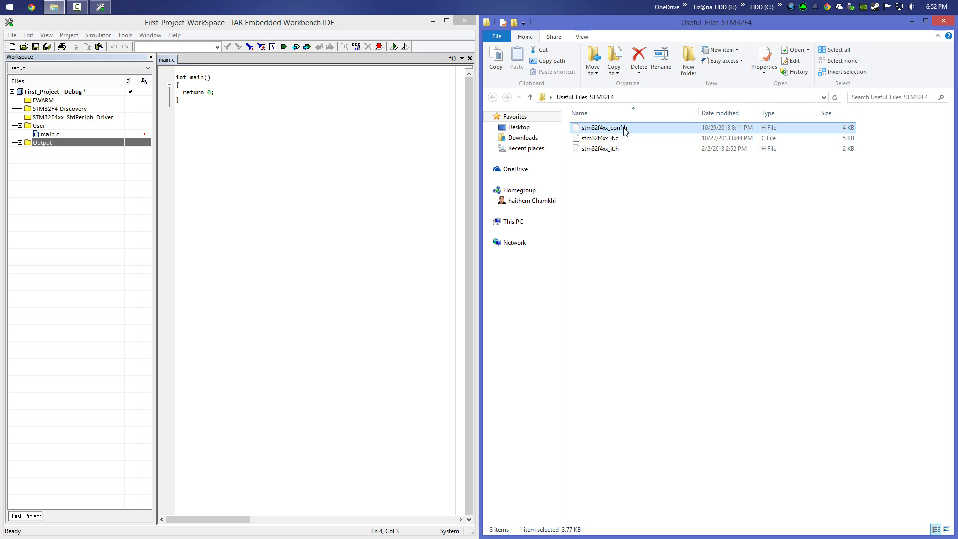
Look over the stm32f4xx_it.c file entry in the Useful_Files_STM32F4 folder, close that window and return to main.c.
click(648, 175)
click(614, 140)
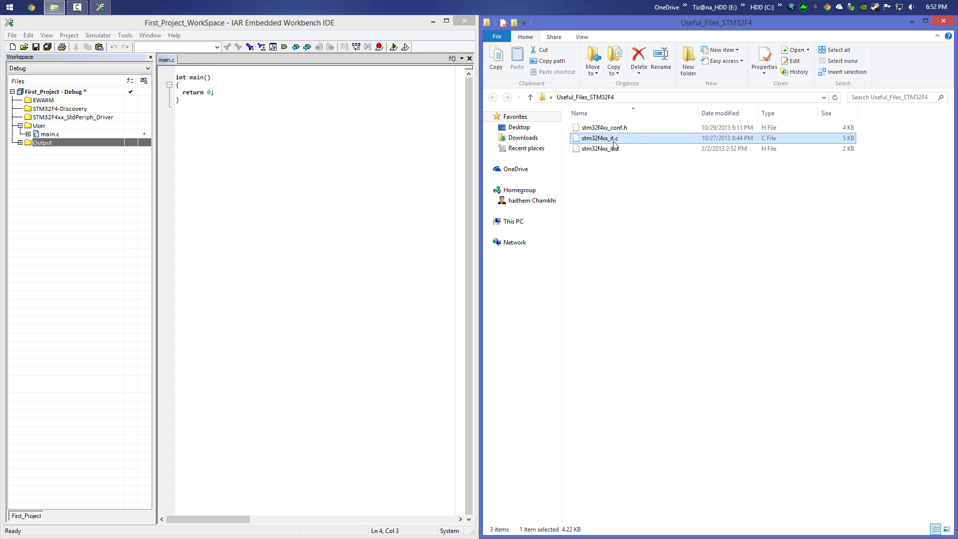
click(650, 199)
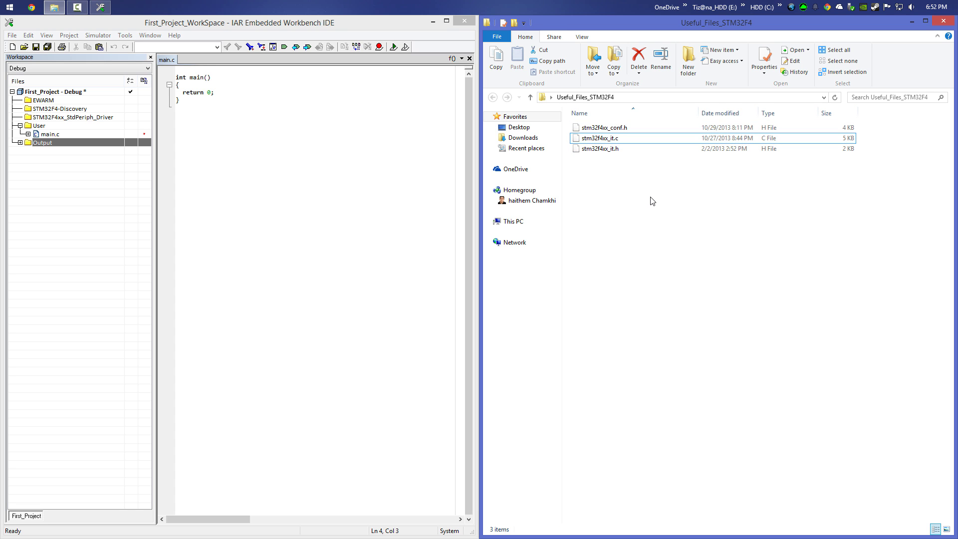
click(942, 21)
click(335, 194)
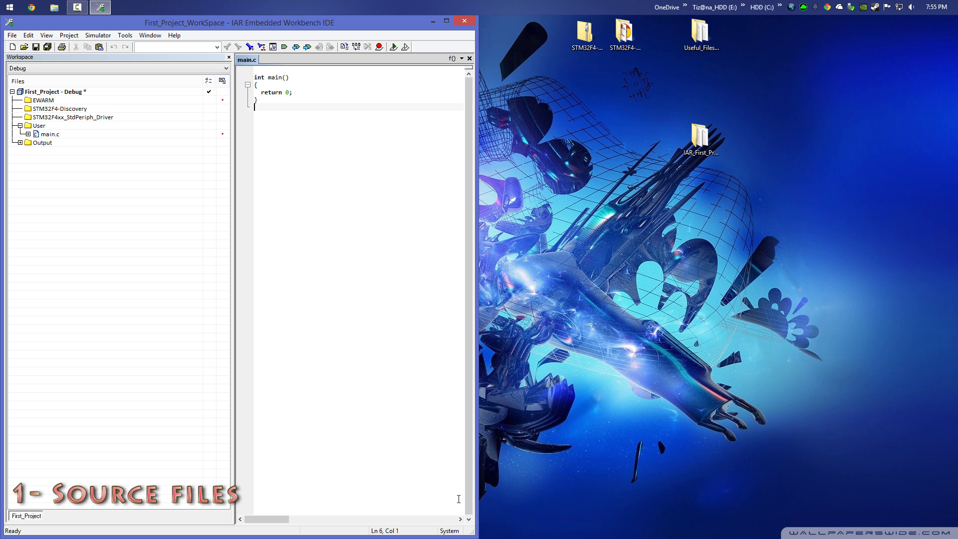
drag(612, 75, 723, 33)
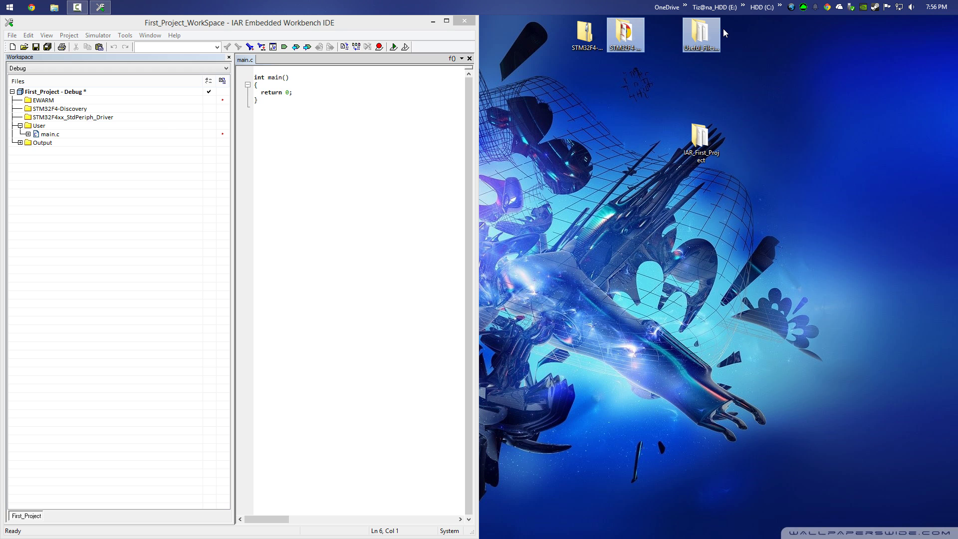
click(641, 39)
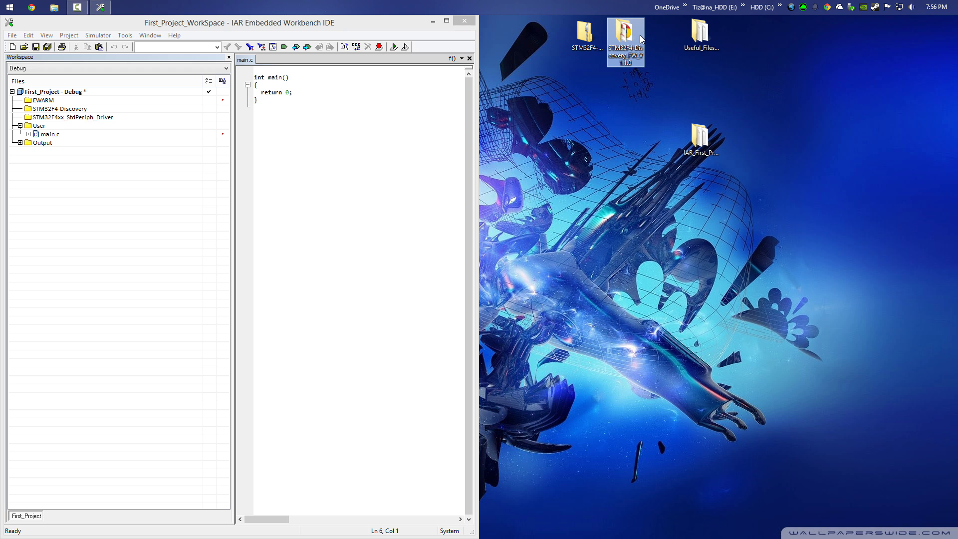
mouse_move(642, 38)
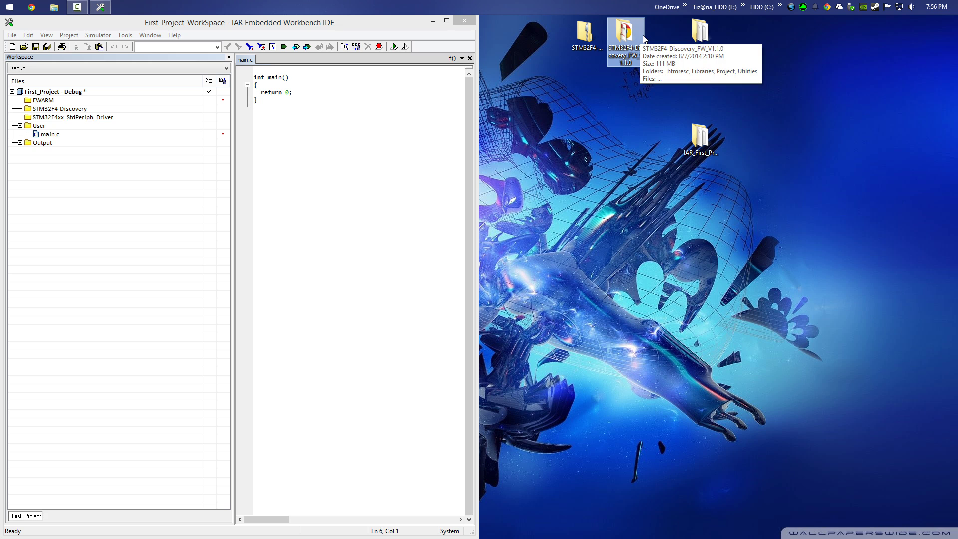
click(701, 39)
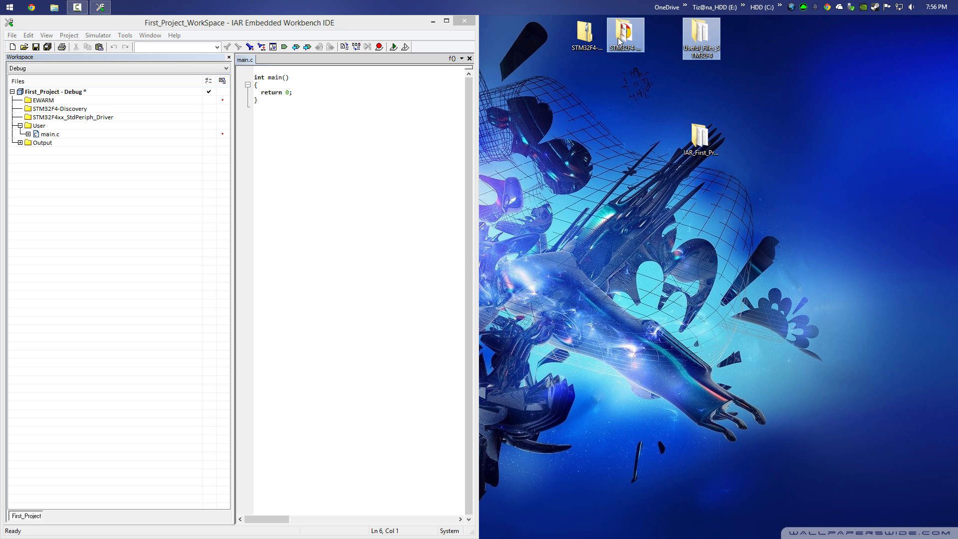
click(617, 104)
Start adding files to the EWARM group and open the STM32F4-Discovery_FW_V1.1.0 desktop folder in the file browser.
click(45, 103)
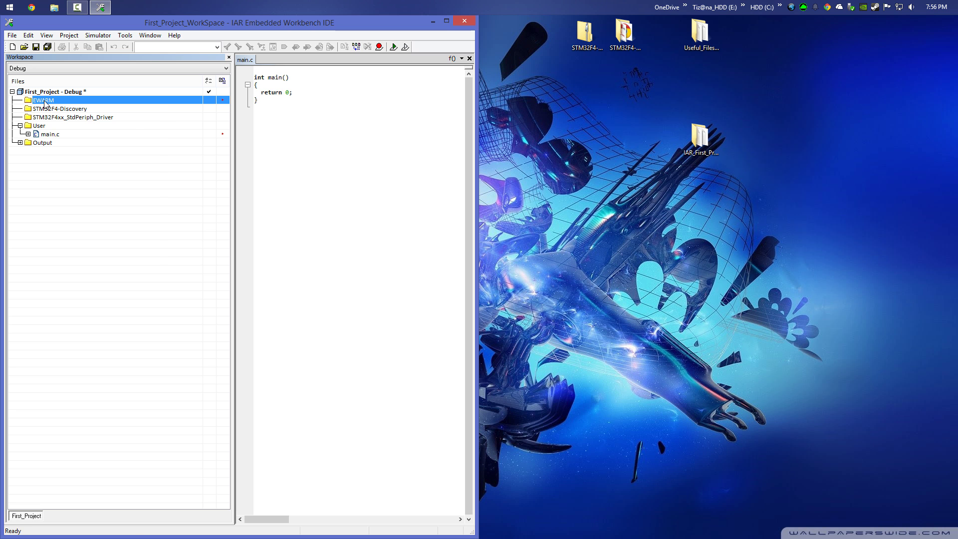
right_click(45, 102)
mouse_move(81, 184)
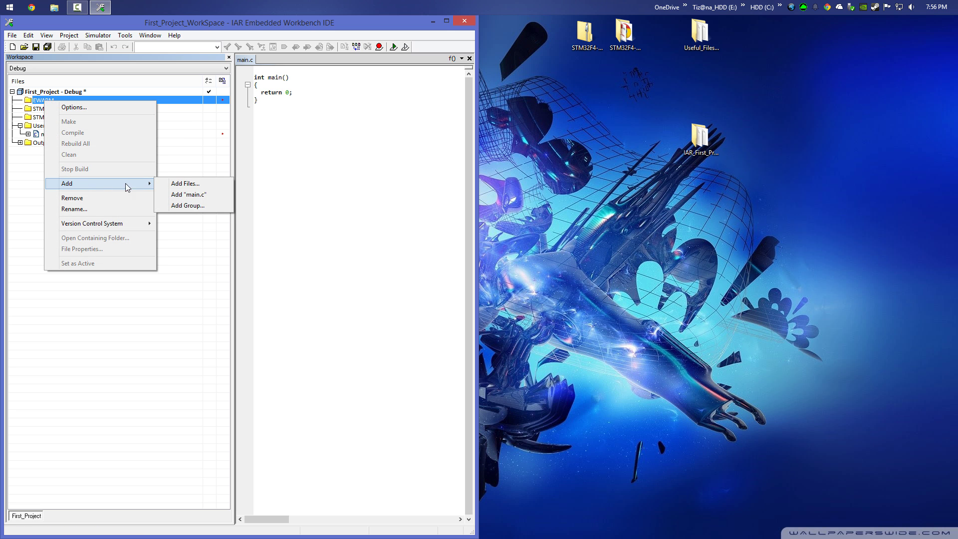
click(182, 183)
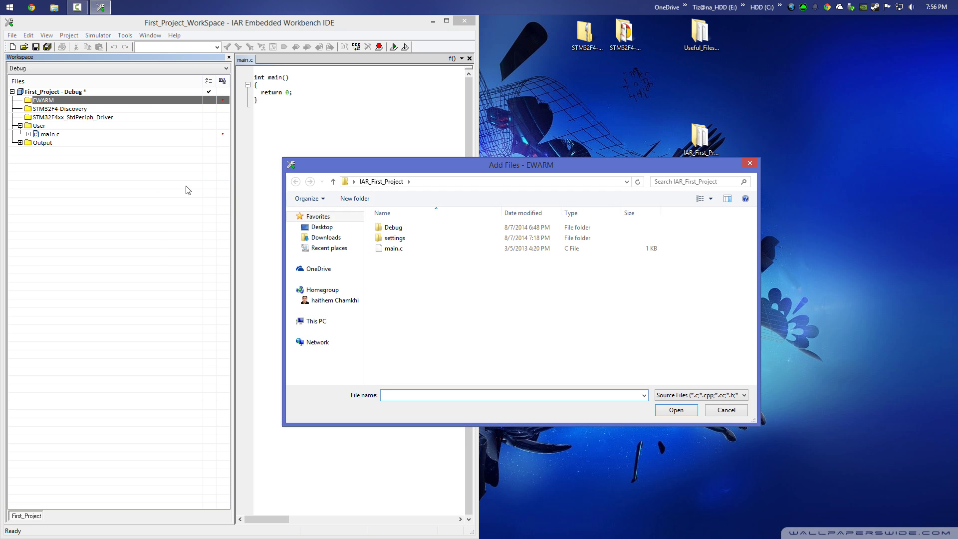
click(322, 227)
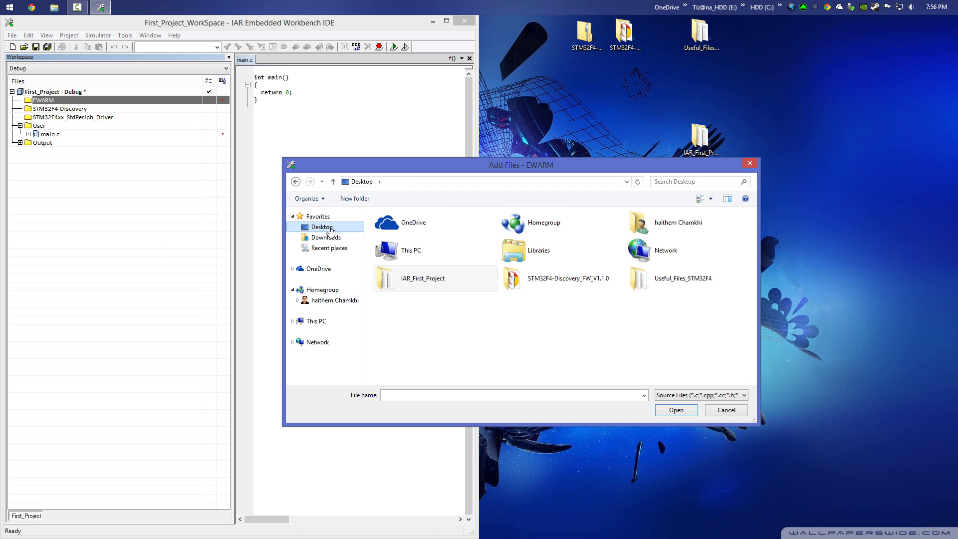
click(543, 288)
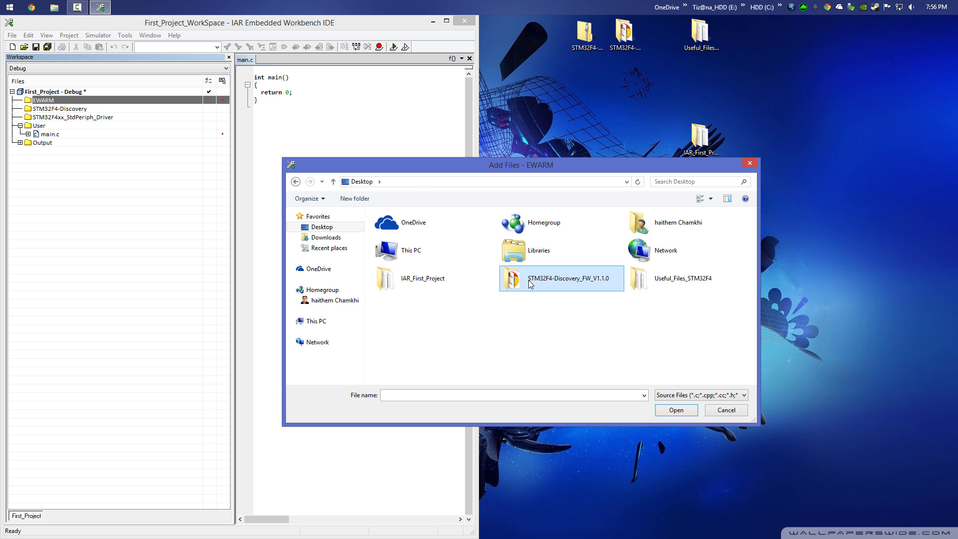
double_click(521, 282)
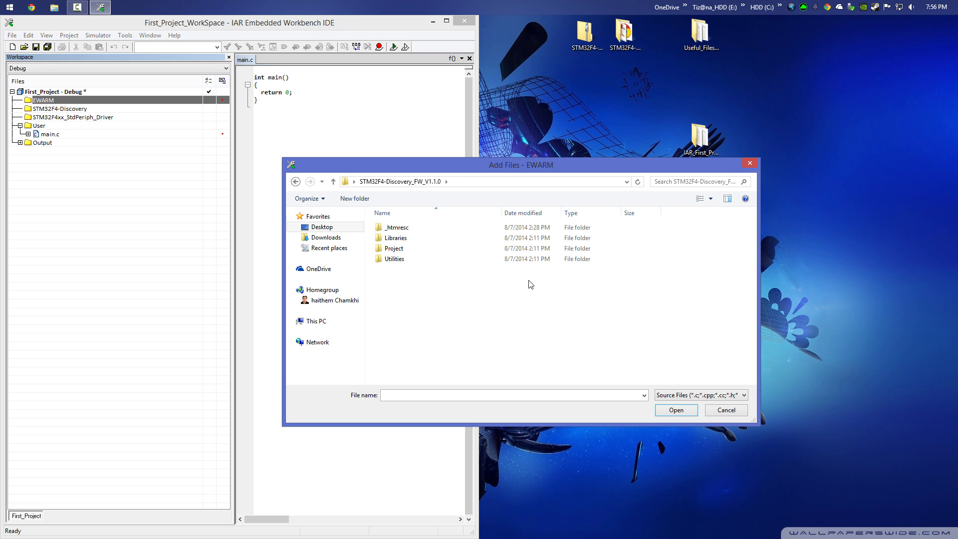
Add startup_stm32f4xx.s from Libraries\CMSIS\ST\STM32F4xx\Source\Templates\iar to the EWARM group.
double_click(394, 238)
double_click(396, 230)
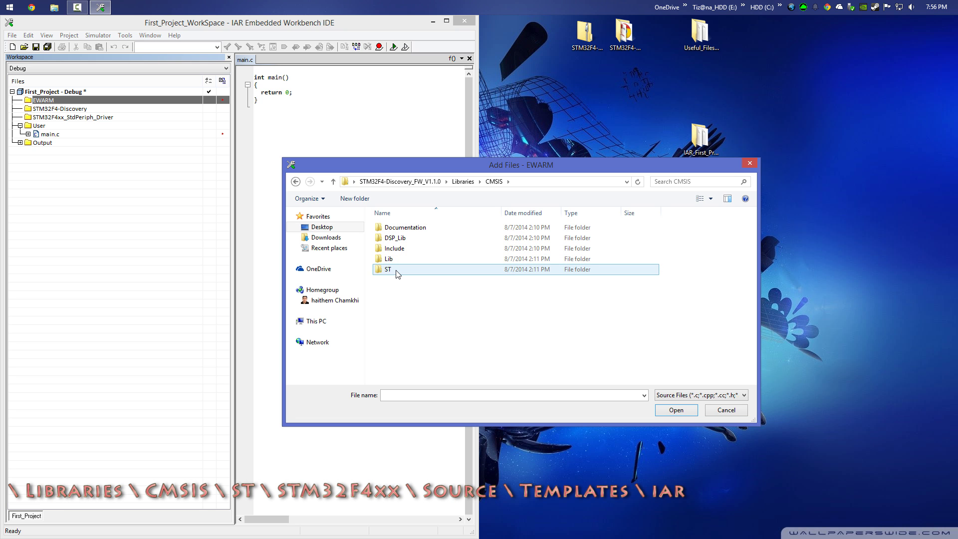
double_click(397, 272)
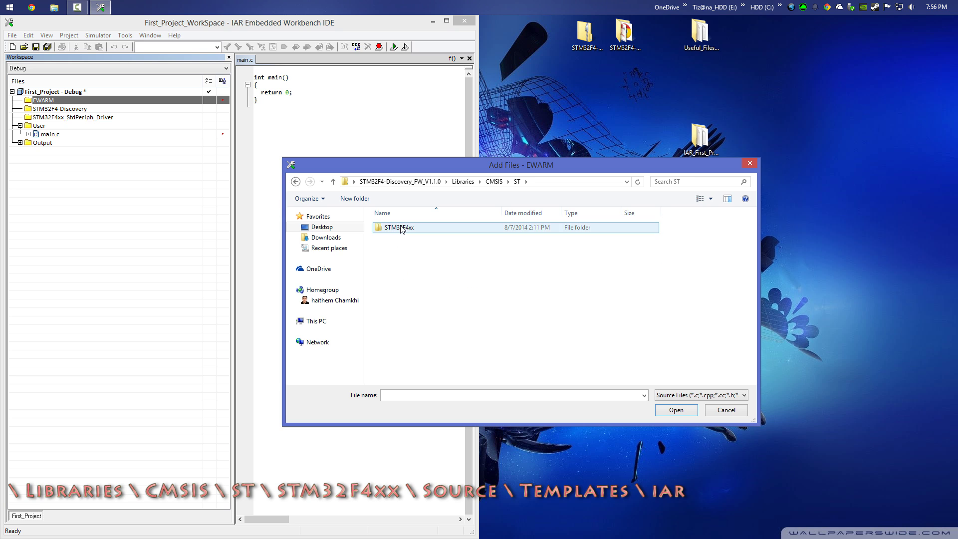
double_click(400, 228)
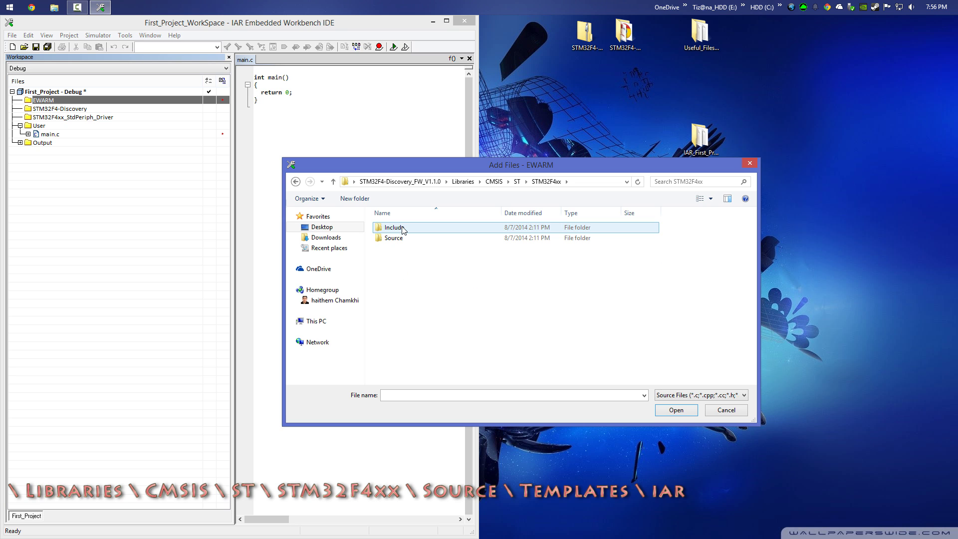
double_click(403, 238)
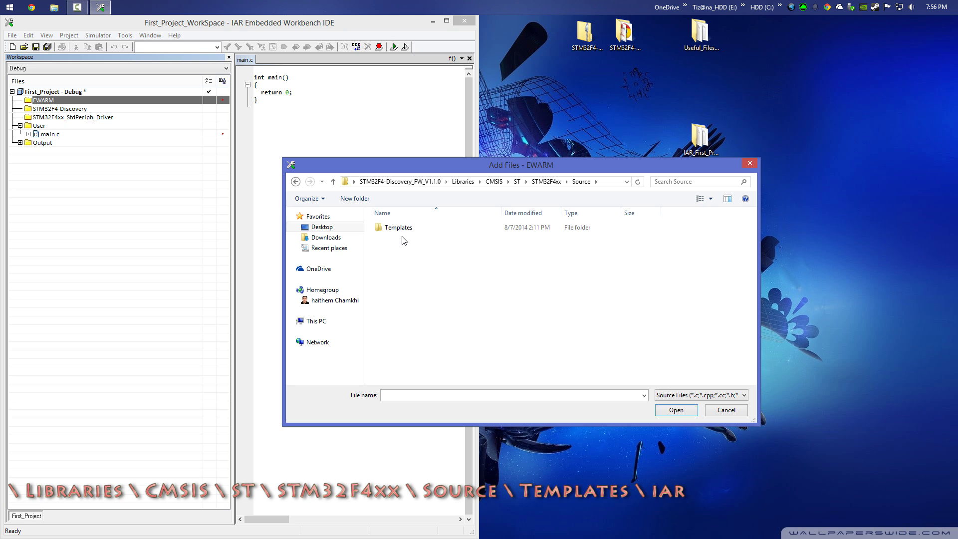
double_click(401, 231)
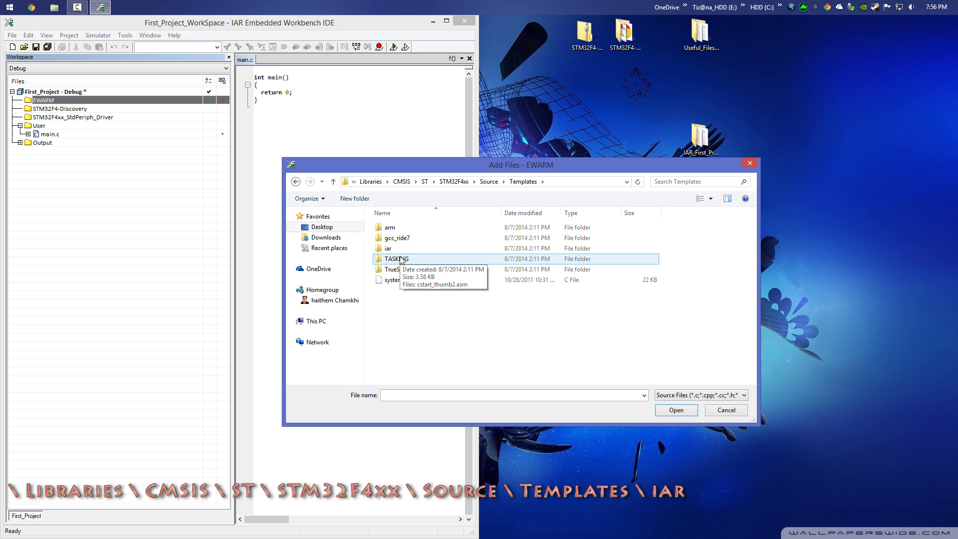
click(390, 250)
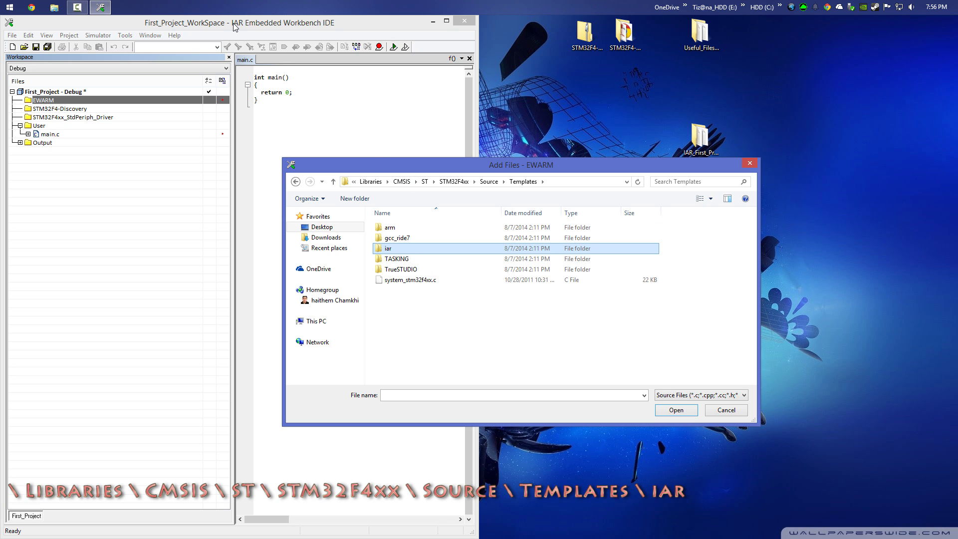
double_click(402, 248)
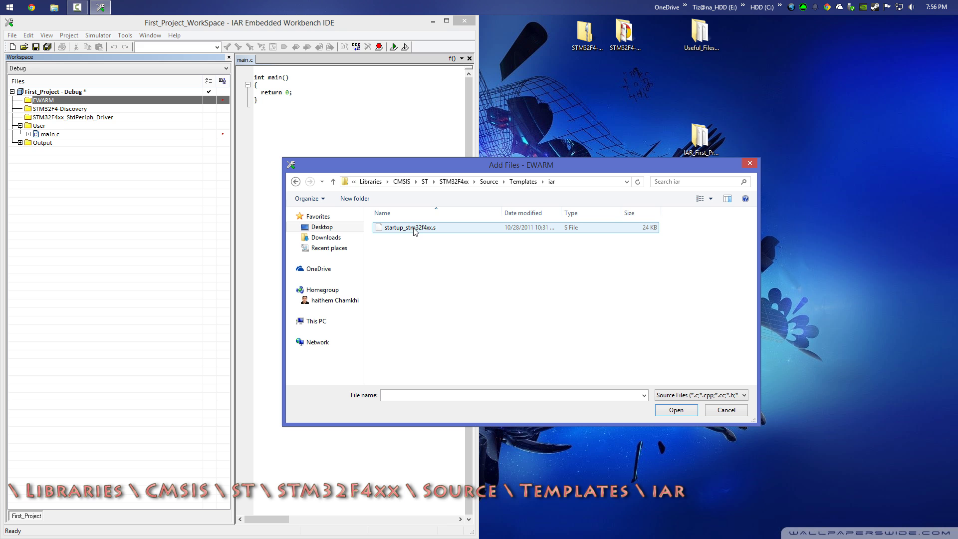
click(422, 230)
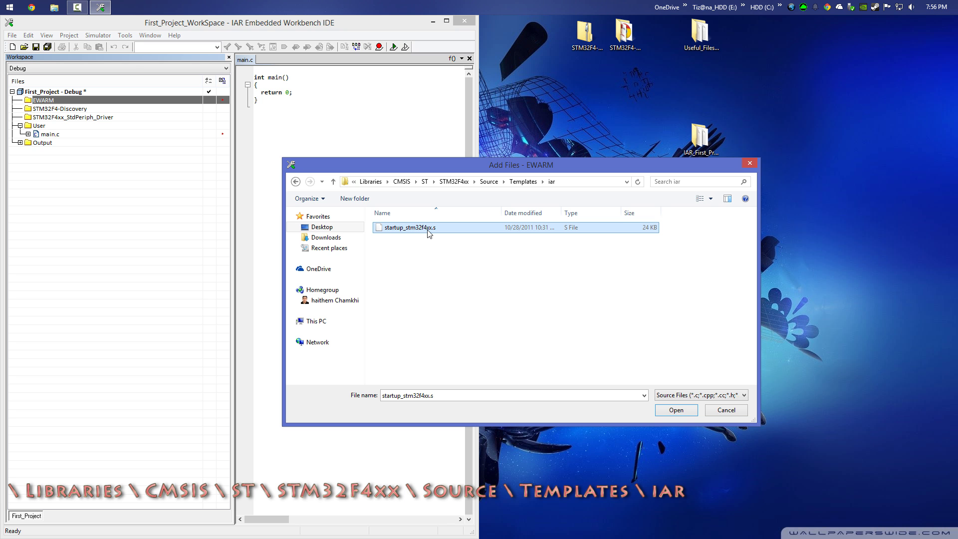
click(677, 411)
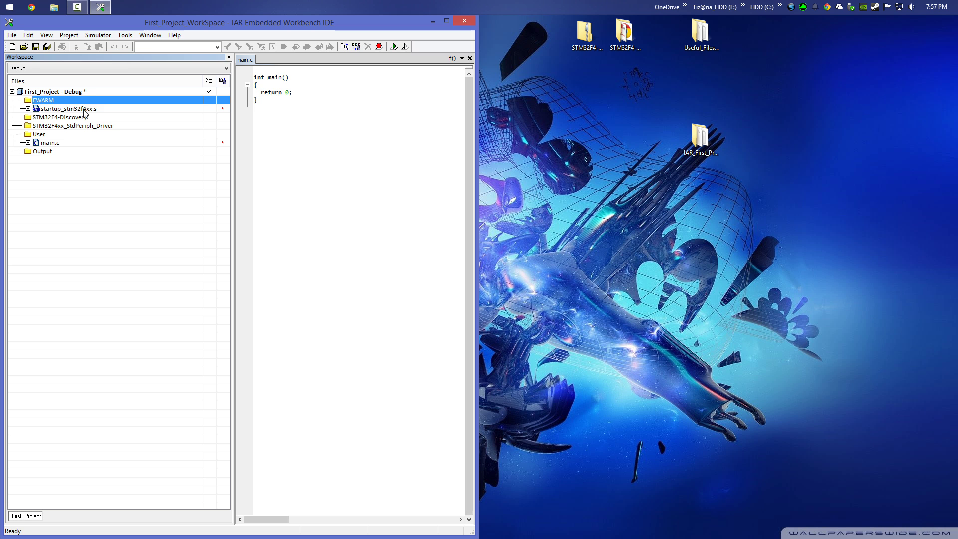
Open startup_stm32f4xx.s from the EWARM group in the editor and maximize the IDE window.
double_click(85, 110)
drag(285, 25, 290, 31)
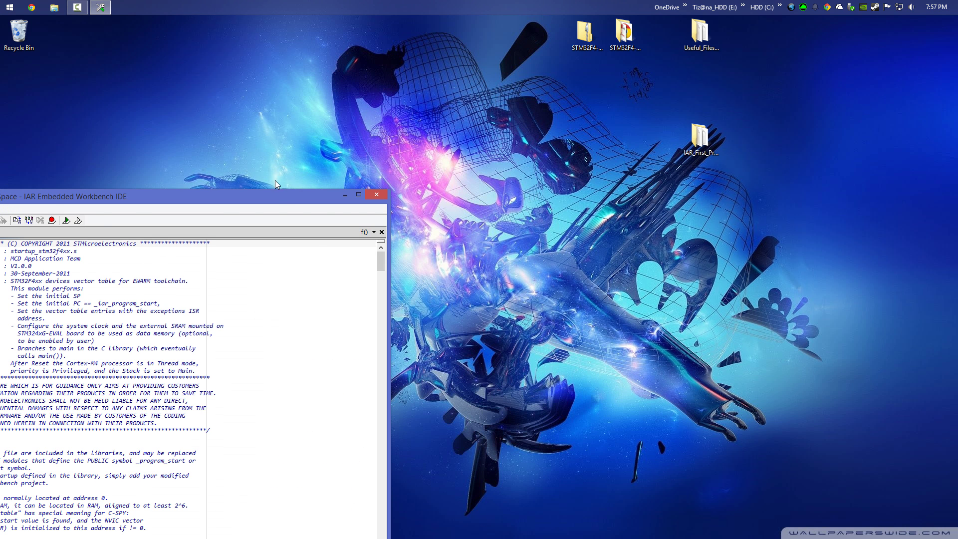
double_click(278, 196)
click(438, 132)
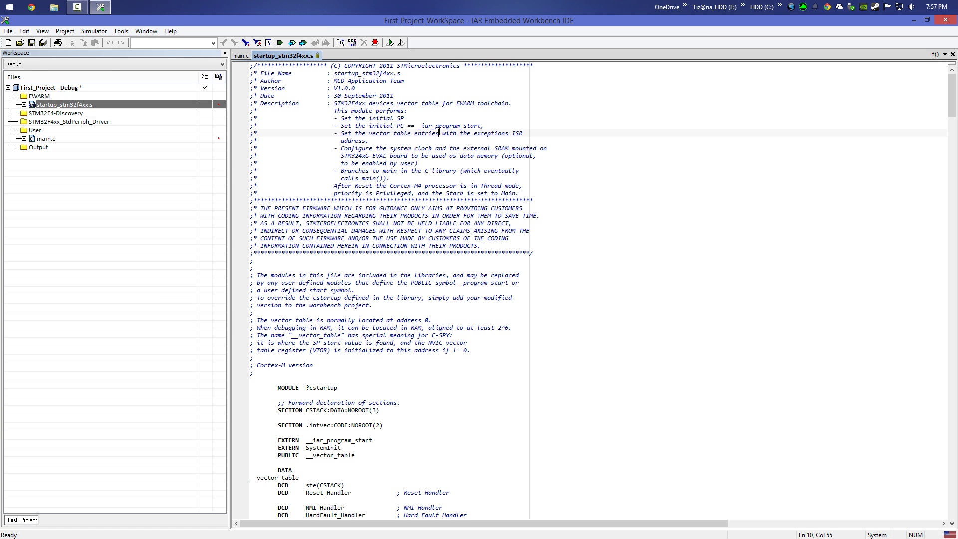
Examine the header comments and vector table of startup_stm32f4xx.s and highlight the external SystemInit symbol.
click(331, 126)
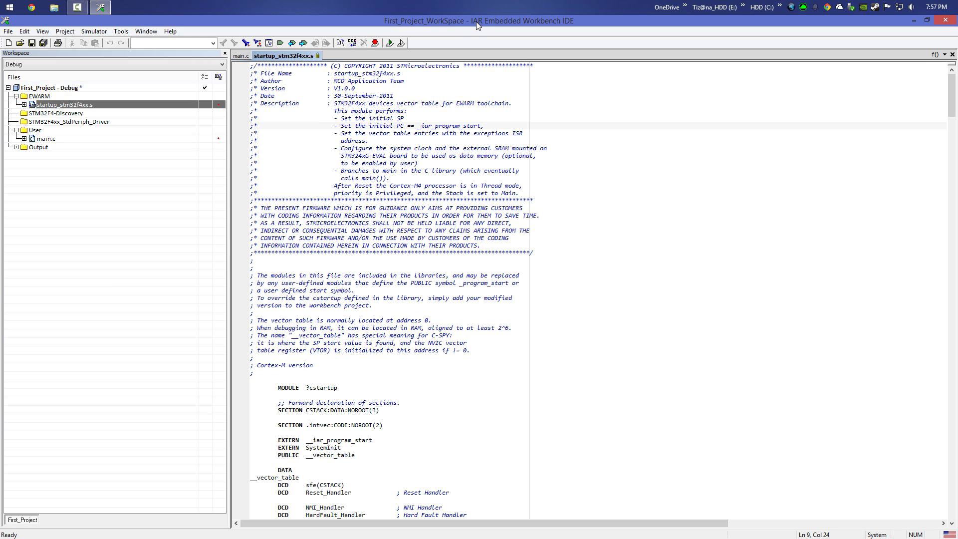
click(426, 186)
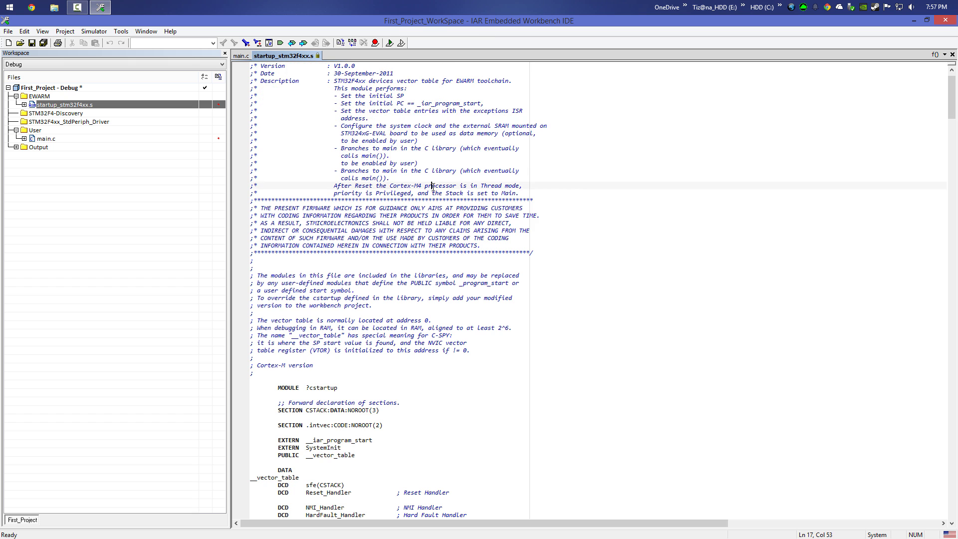
scroll(429, 194, down, 4)
scroll(428, 194, down, 5)
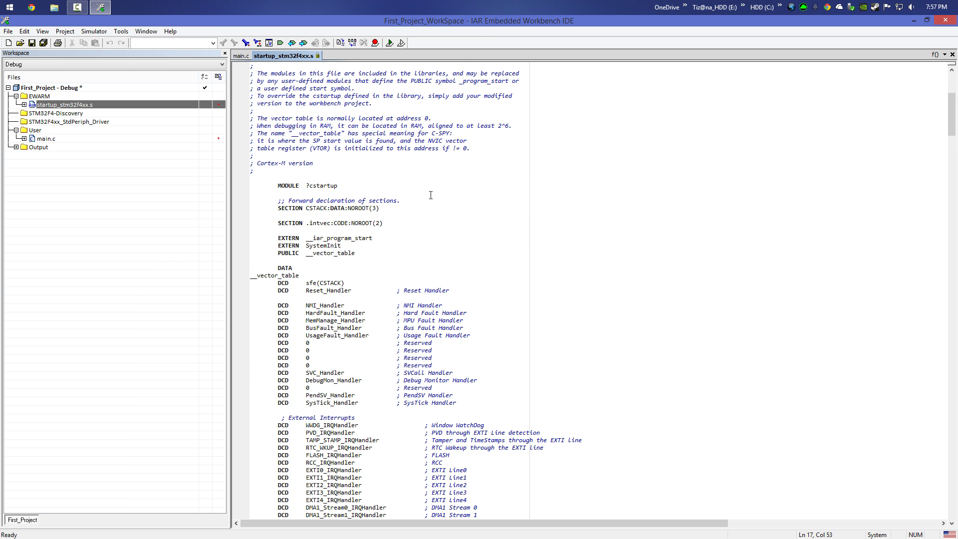
double_click(321, 246)
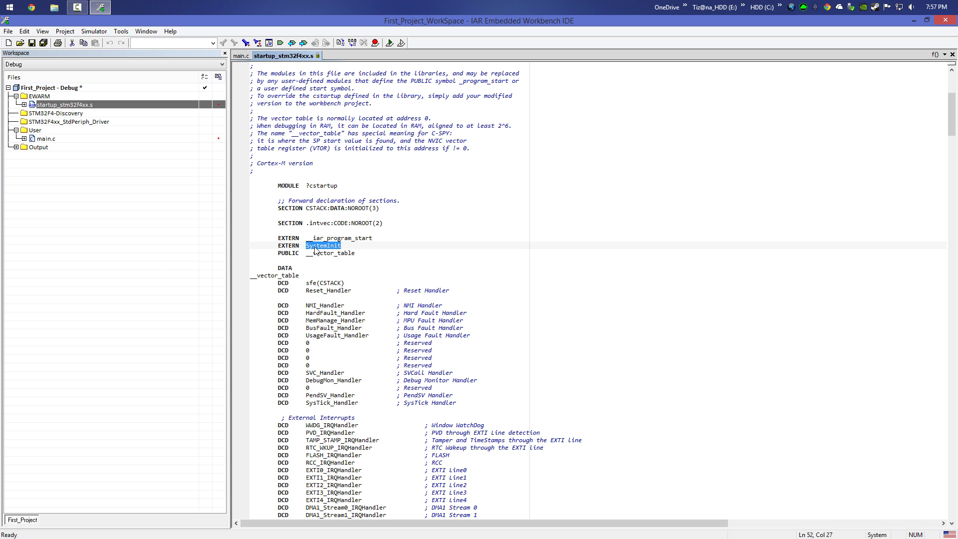
Restore the IDE to half the screen and open the STM32F4-Discovery_FW_V1.1.0 desktop folder in File Explorer beside it.
drag(373, 22, 11, 146)
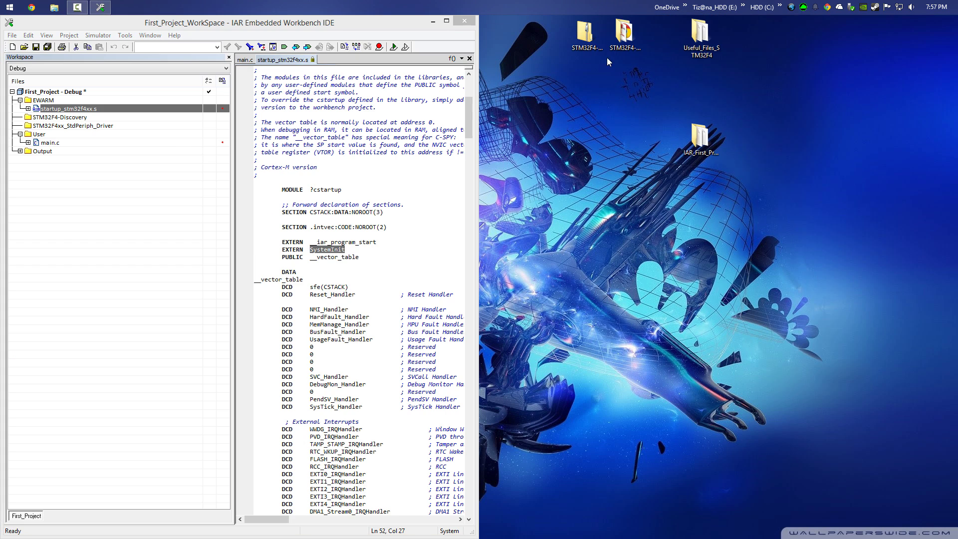
click(622, 44)
double_click(622, 44)
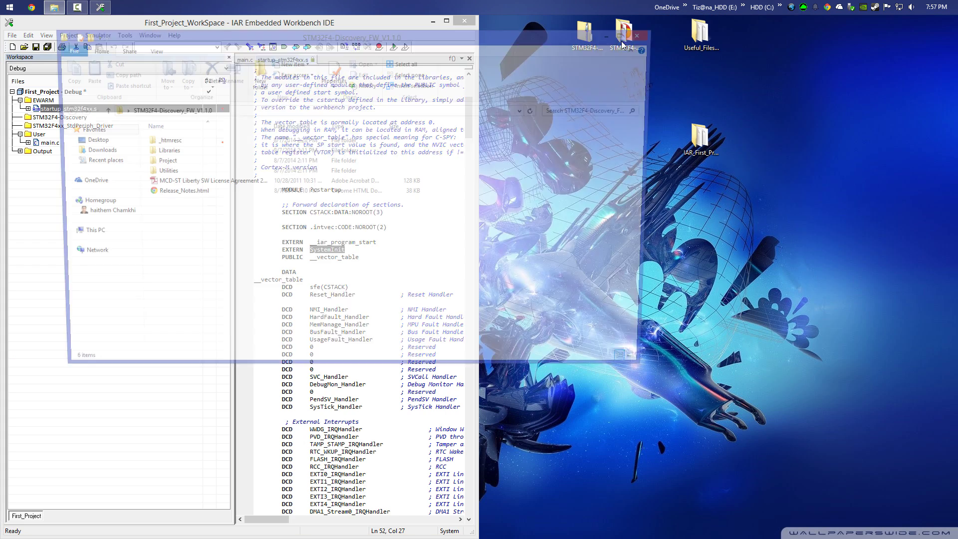
key(super+Right)
Copy system_stm32f4xx.c from Libraries\CMSIS\ST\STM32F4xx\Source\Templates and close that folder window.
double_click(673, 138)
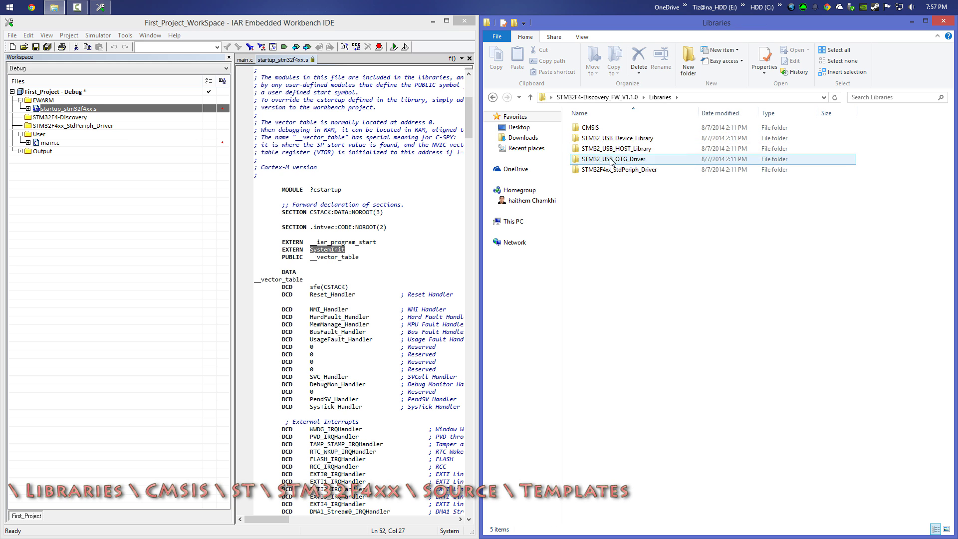
click(597, 131)
double_click(598, 133)
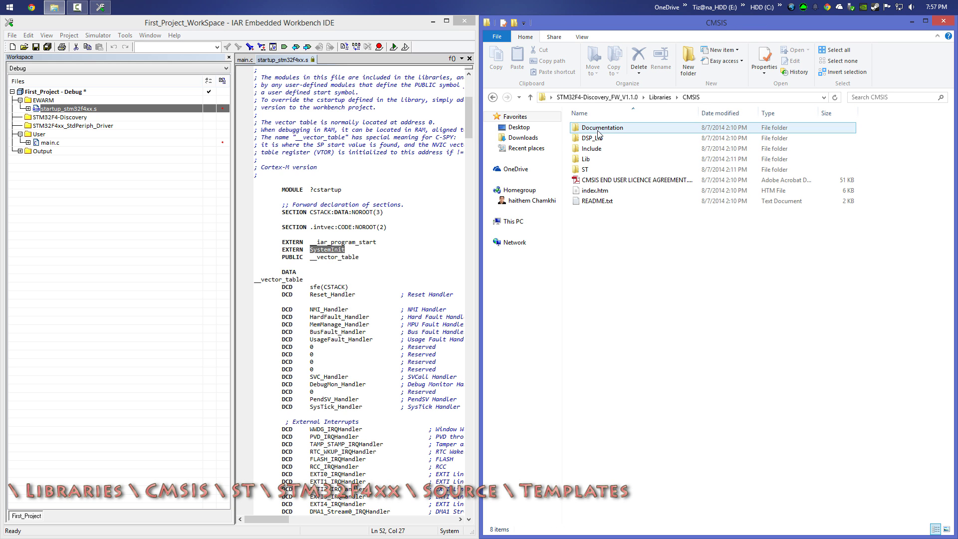
double_click(589, 172)
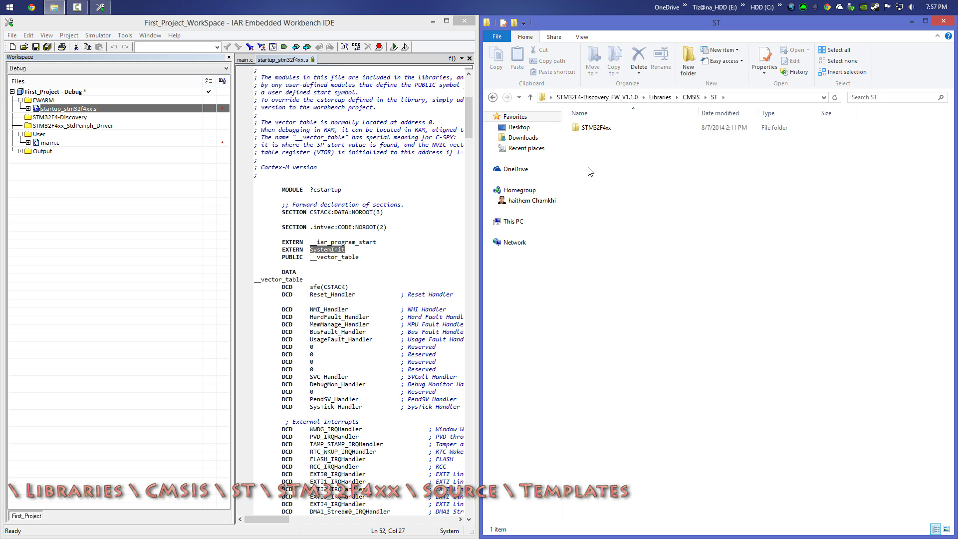
double_click(596, 130)
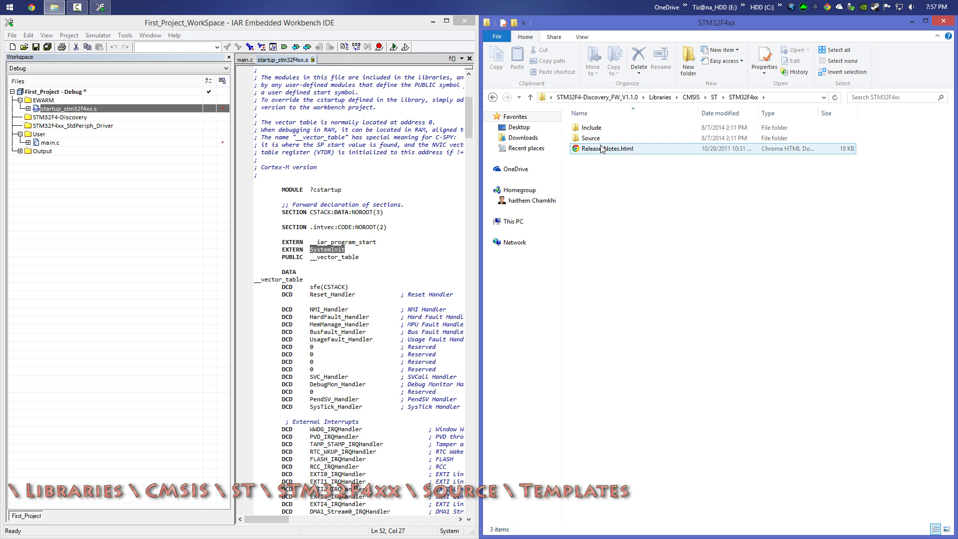
double_click(592, 138)
double_click(591, 129)
click(598, 180)
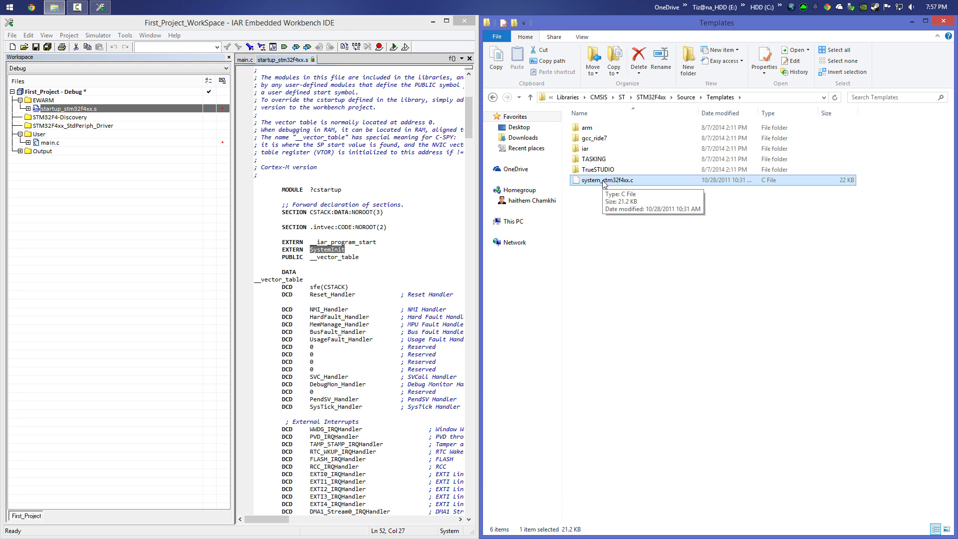
right_click(604, 183)
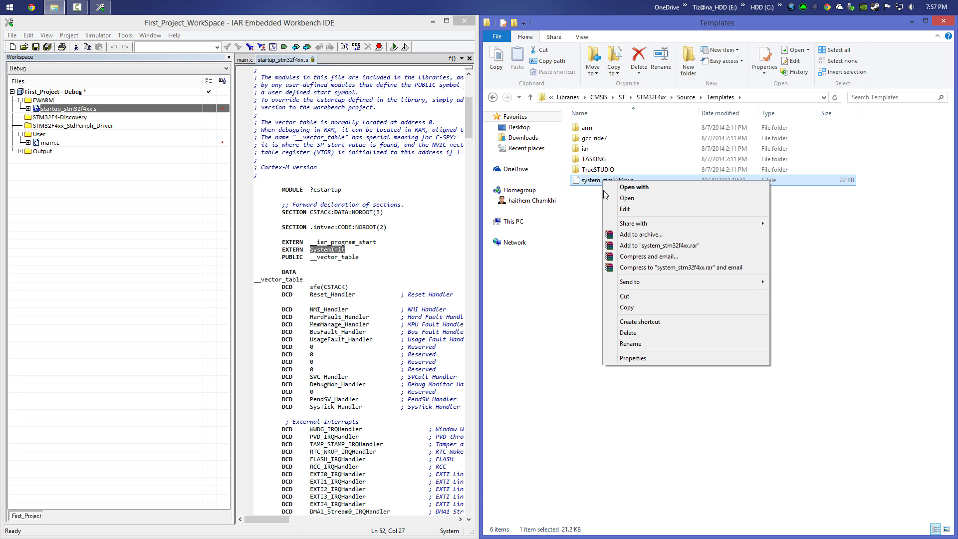
click(634, 309)
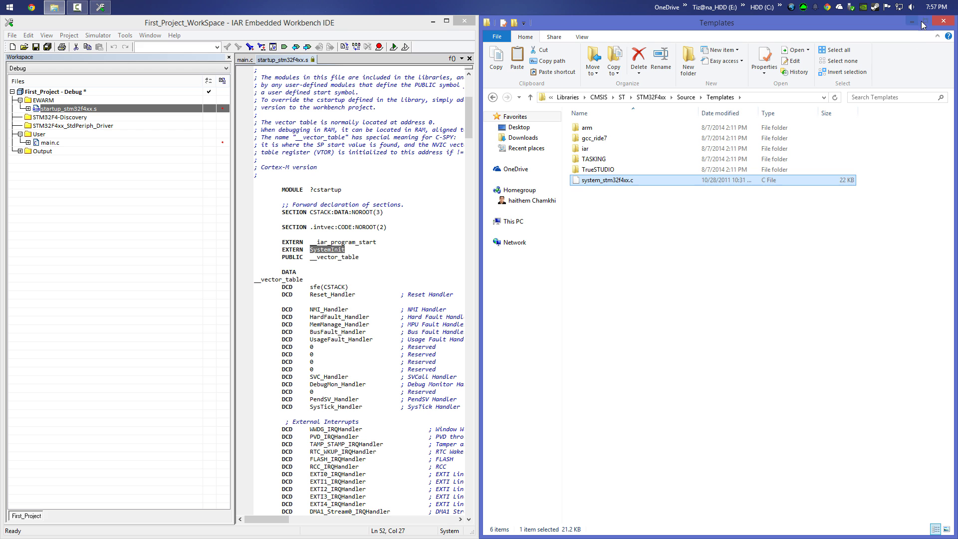
click(943, 26)
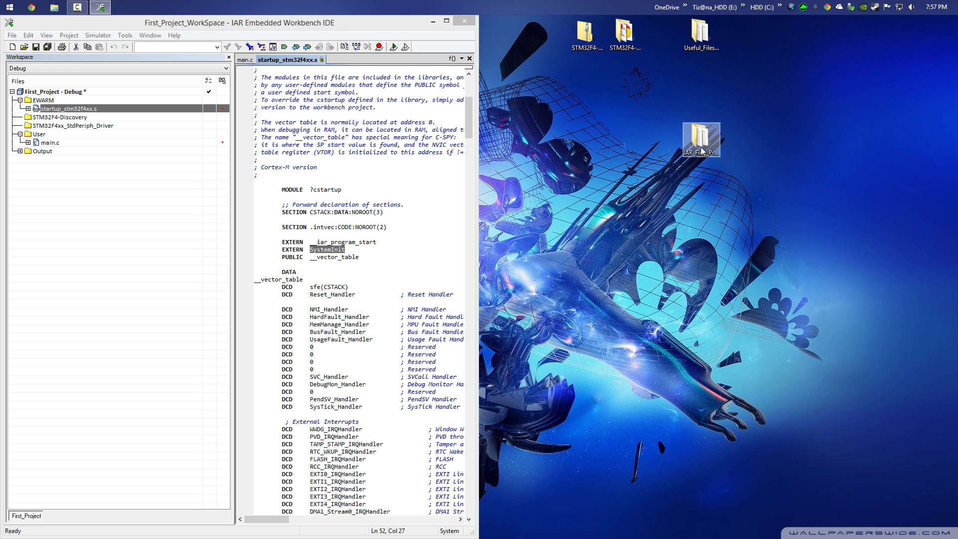
Open the IAR_First_Project desktop folder beside the IDE and paste system_stm32f4xx.c into it.
double_click(701, 141)
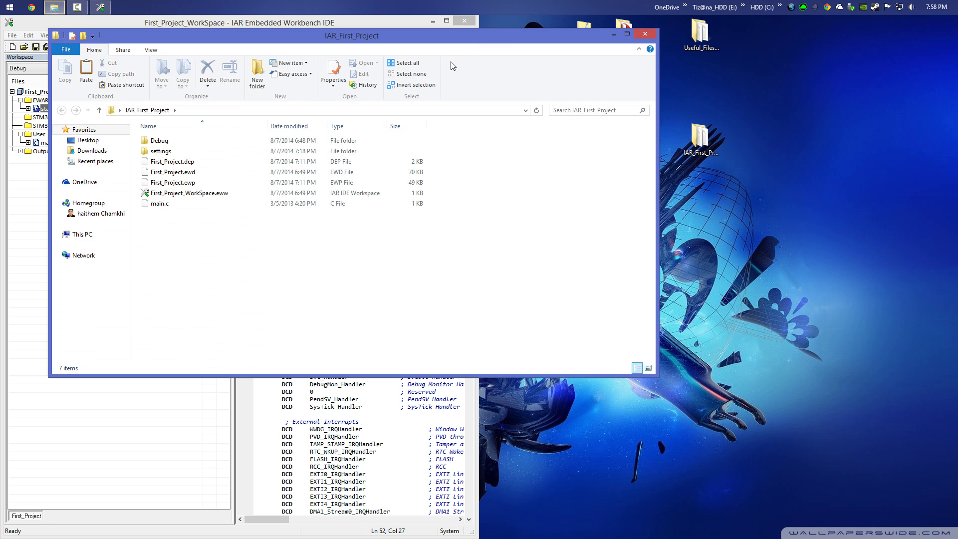
key(super+Right)
right_click(671, 258)
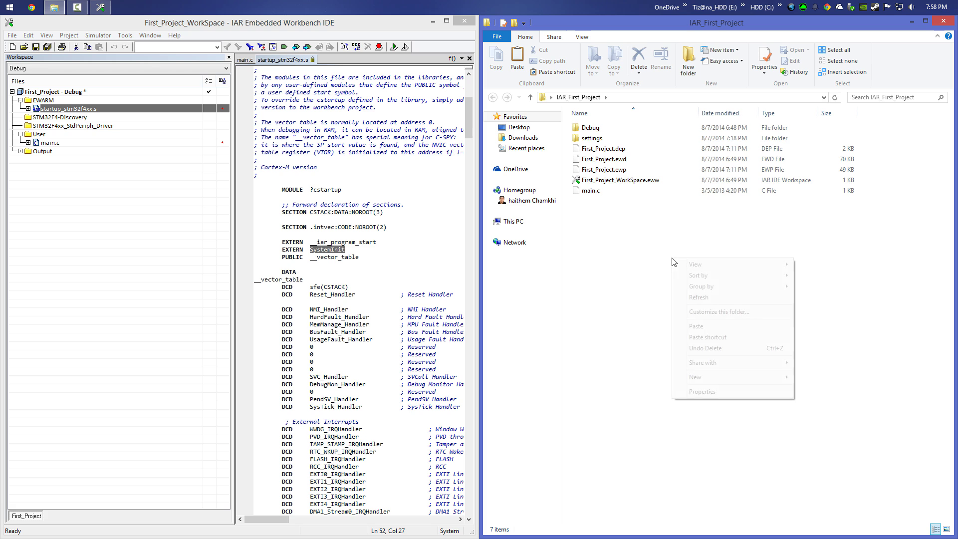
click(700, 325)
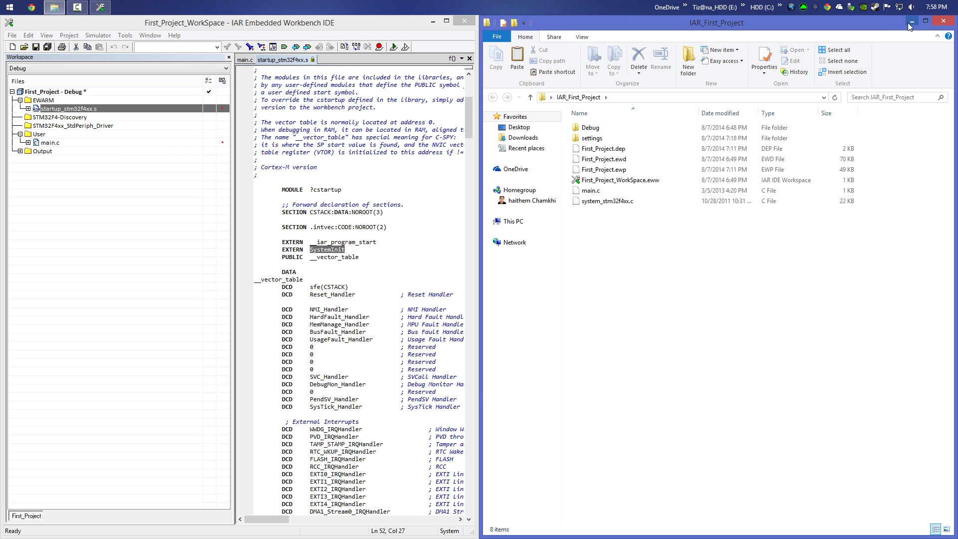
Add system_stm32f4xx.c from the IAR_First_Project desktop folder to the project's User group.
click(41, 137)
right_click(41, 139)
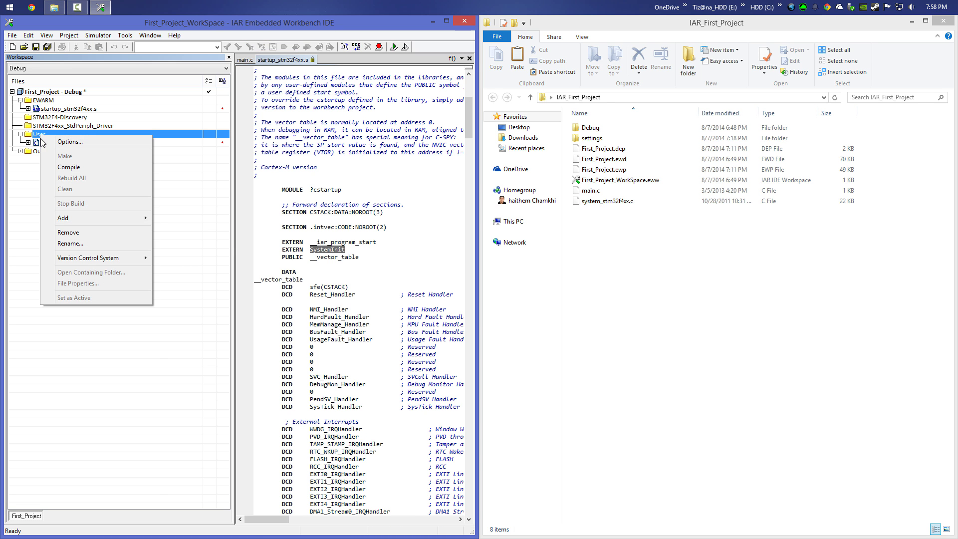
mouse_move(73, 220)
click(181, 218)
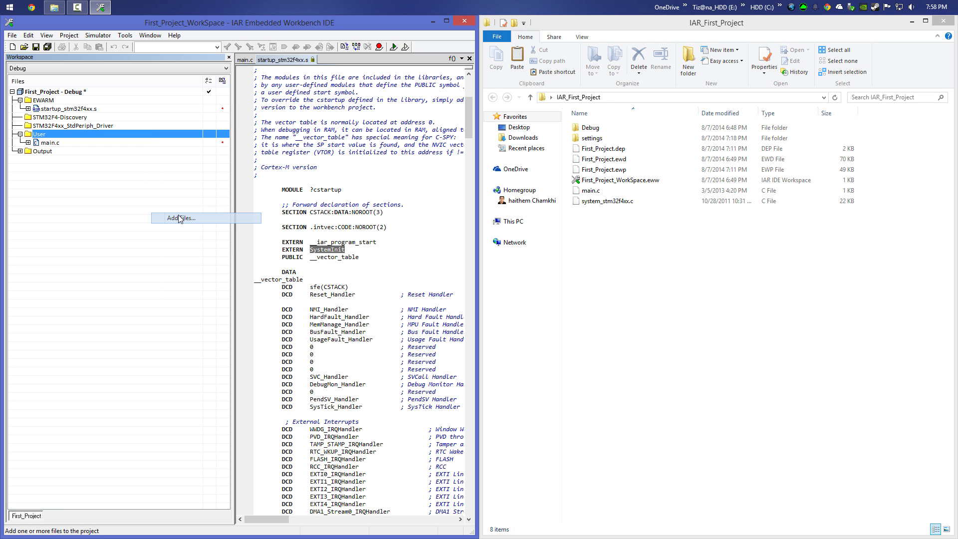
click(320, 227)
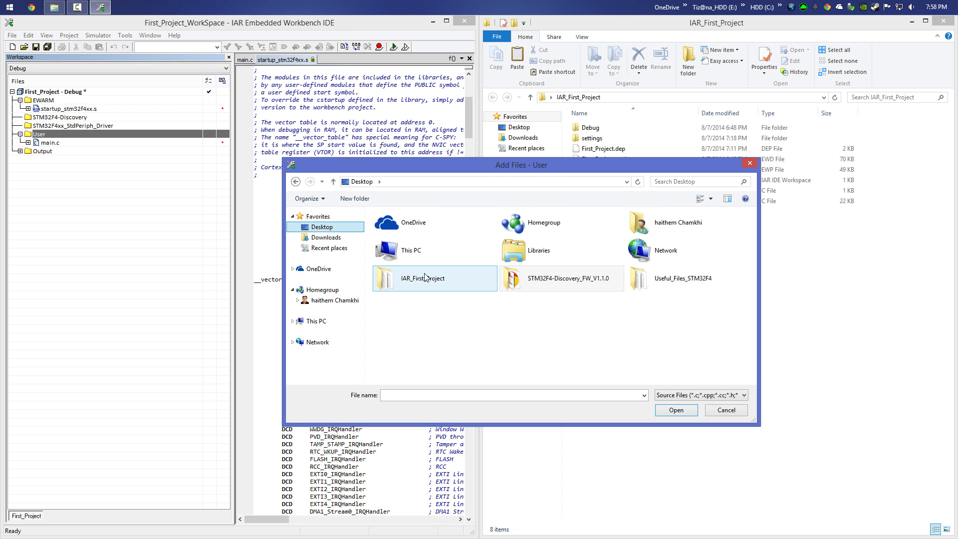
click(405, 278)
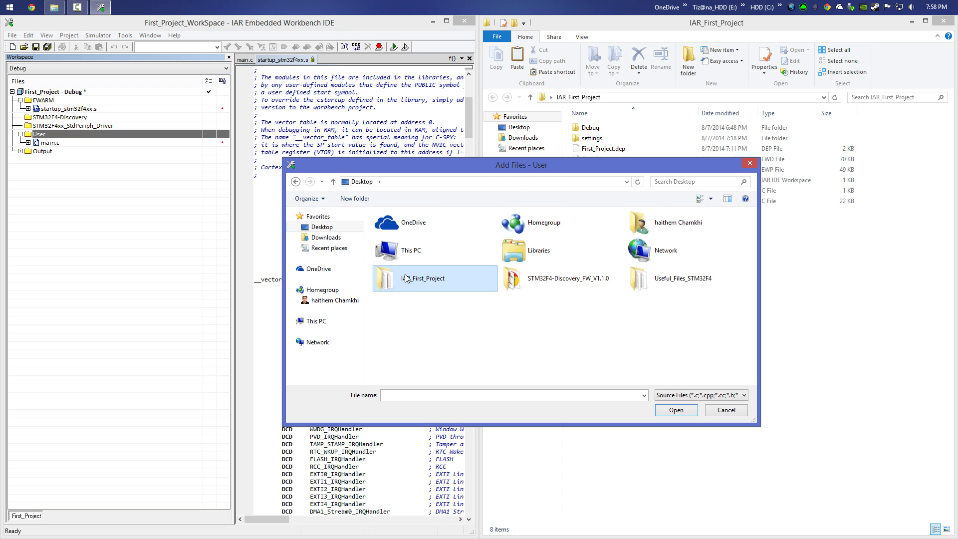
double_click(411, 284)
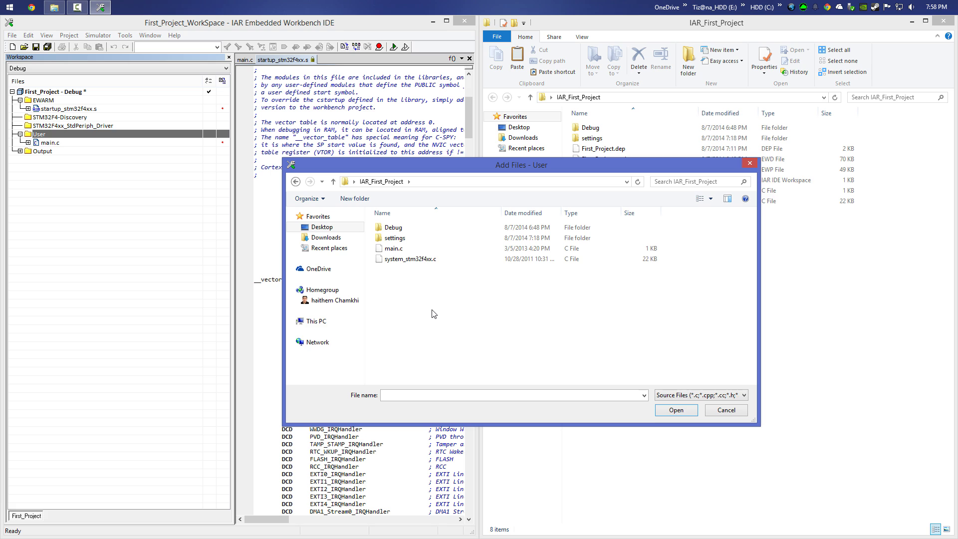
click(403, 264)
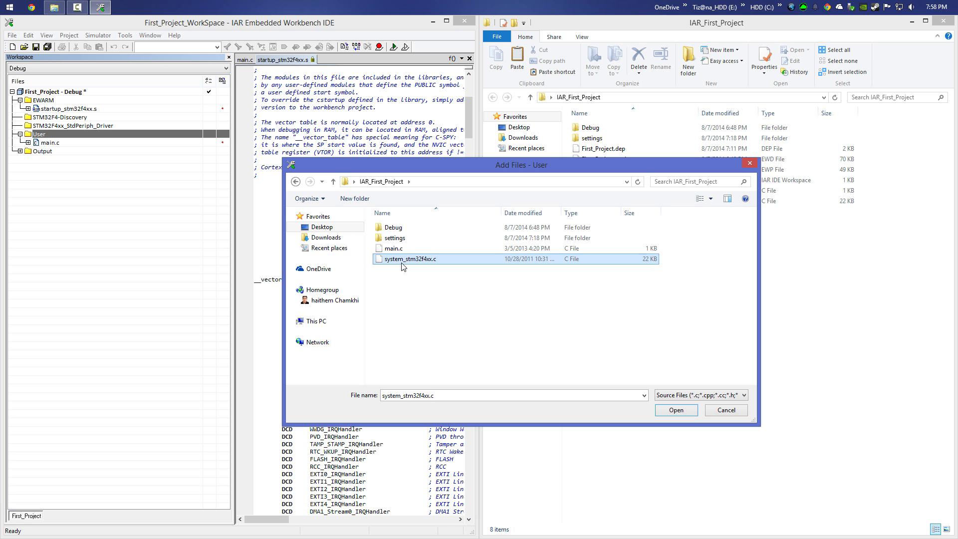
double_click(402, 260)
Open system_stm32f4xx.c from the User group in the maximized IDE and examine its SystemInit function.
double_click(63, 151)
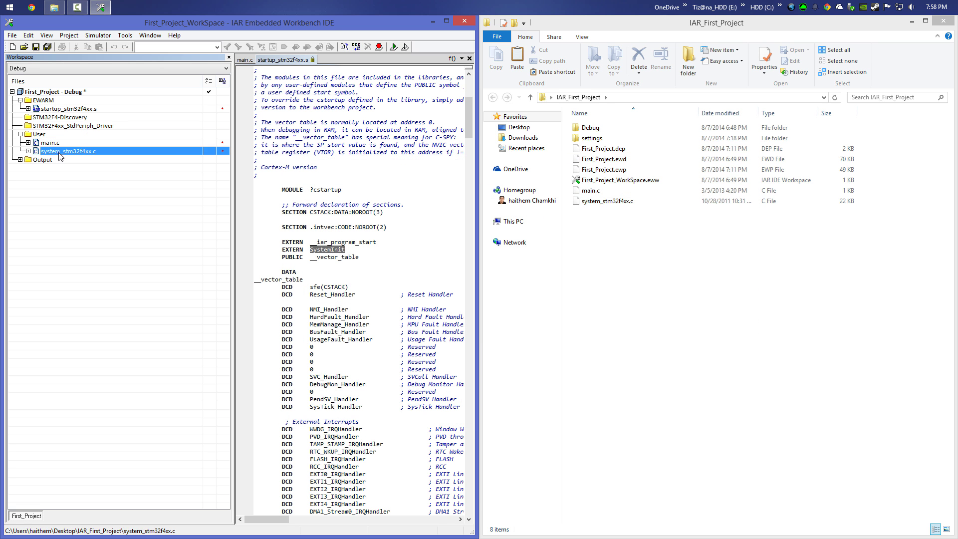
click(446, 20)
click(607, 112)
scroll(579, 175, down, 20)
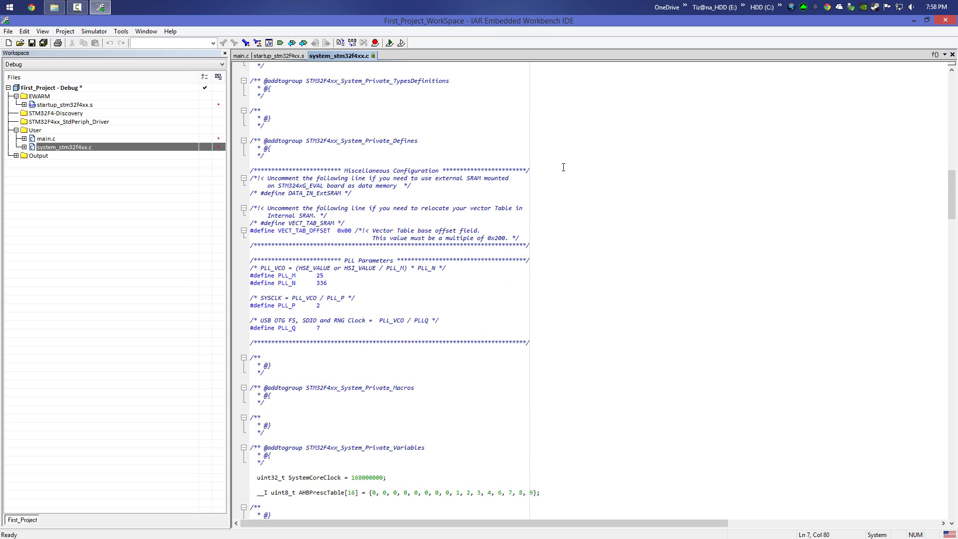
scroll(551, 191, down, 11)
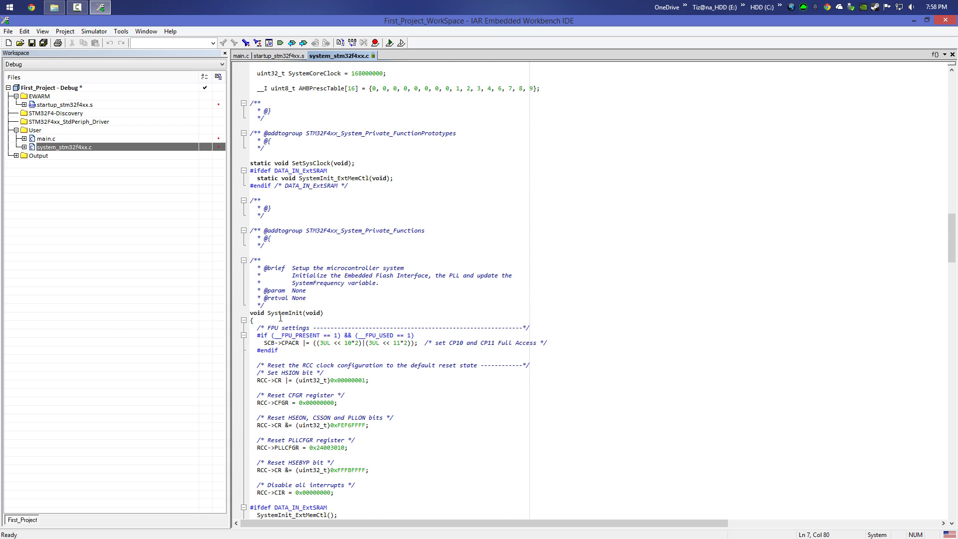
scroll(279, 313, down, 1)
double_click(282, 291)
scroll(282, 291, down, 4)
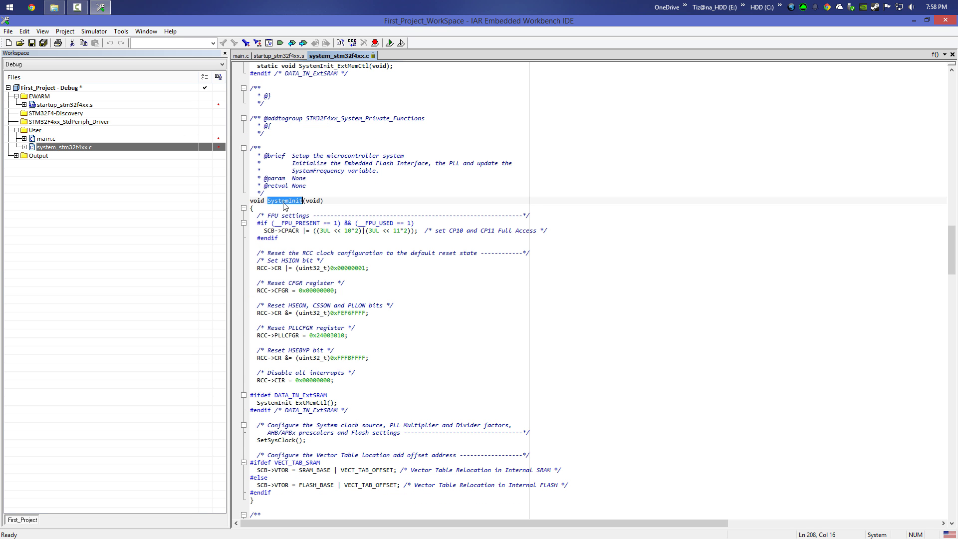
scroll(283, 204, down, 2)
click(397, 225)
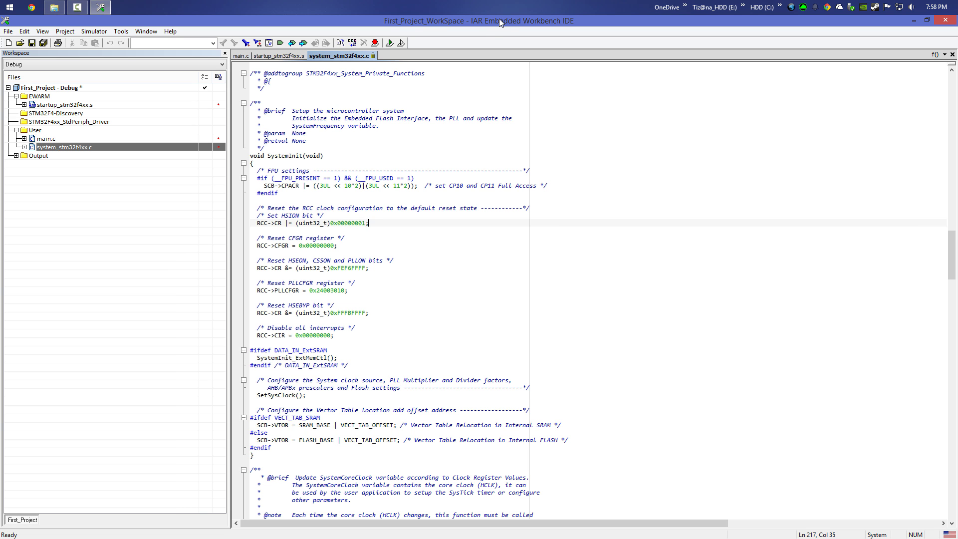
Restore the IDE to half the screen and close the IAR_First_Project folder window.
drag(498, 19, 0, 209)
click(140, 199)
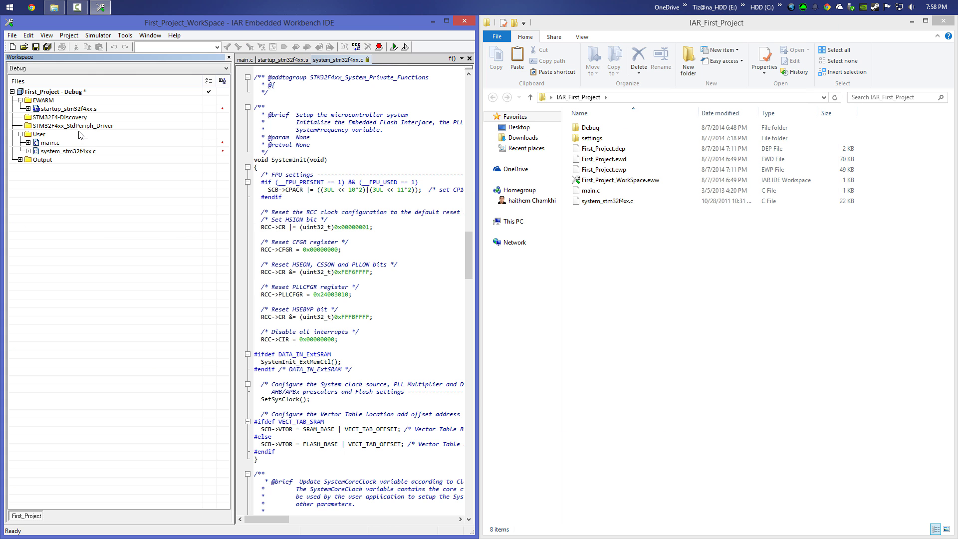
click(39, 134)
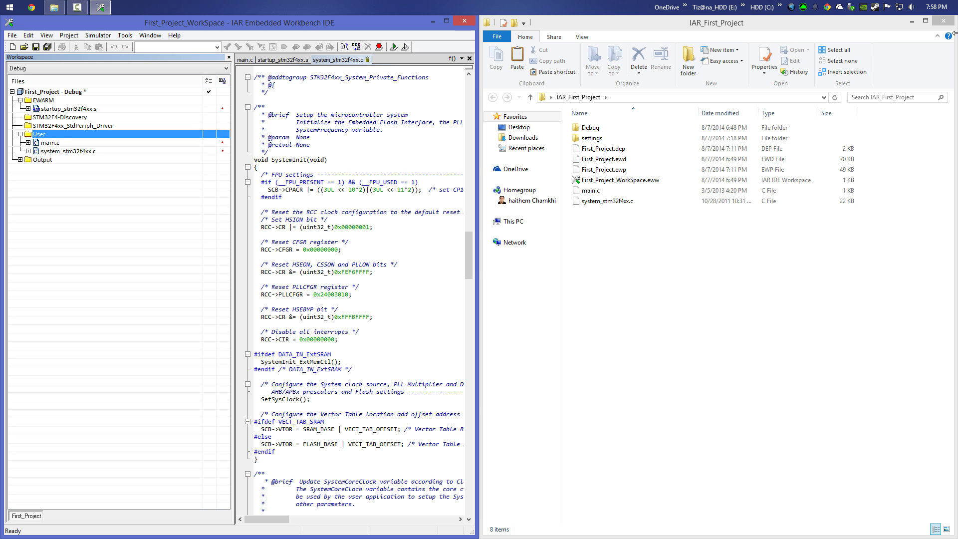
click(944, 22)
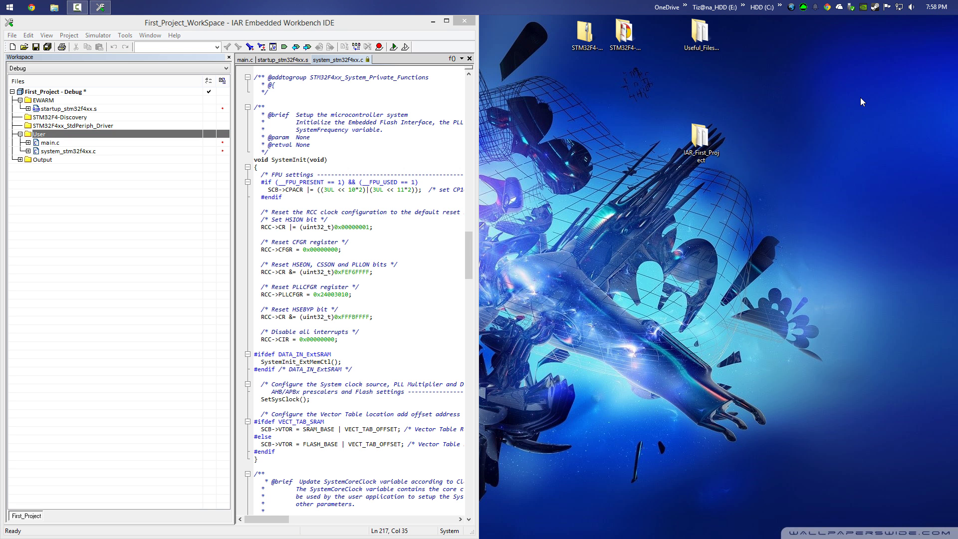
Copy stm32f4xx_it.c and stm32f4xx_it.h from the Useful_Files_STM32F4 desktop folder and minimize its window.
click(706, 46)
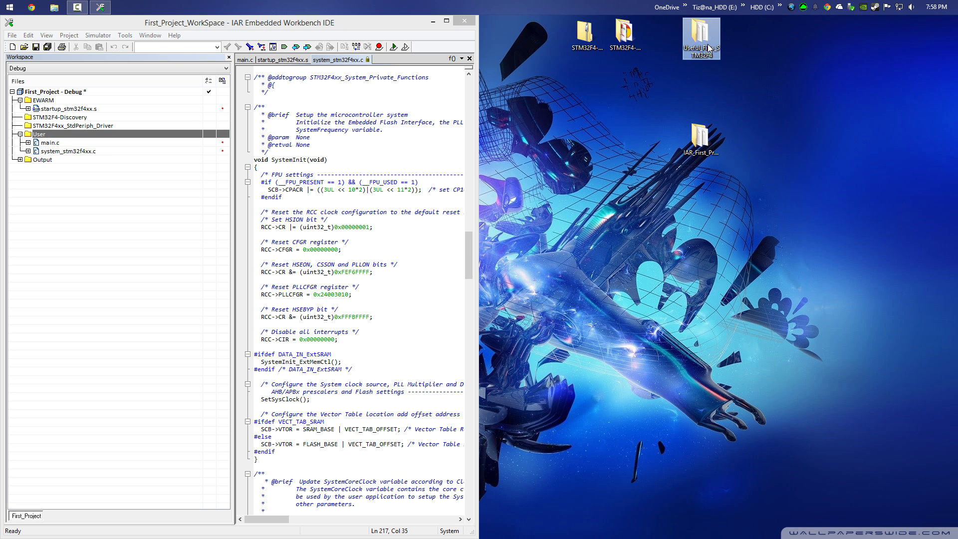
double_click(710, 50)
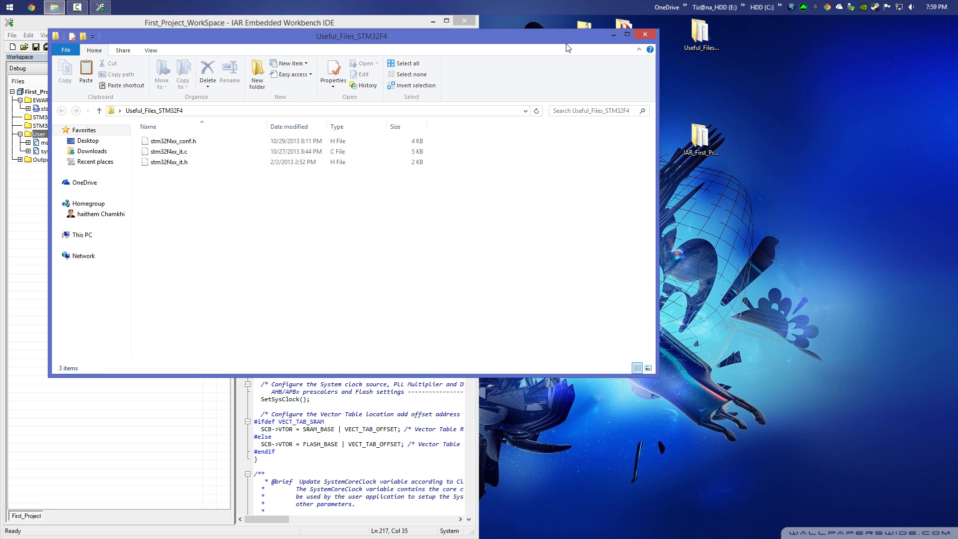
drag(544, 38, 955, 40)
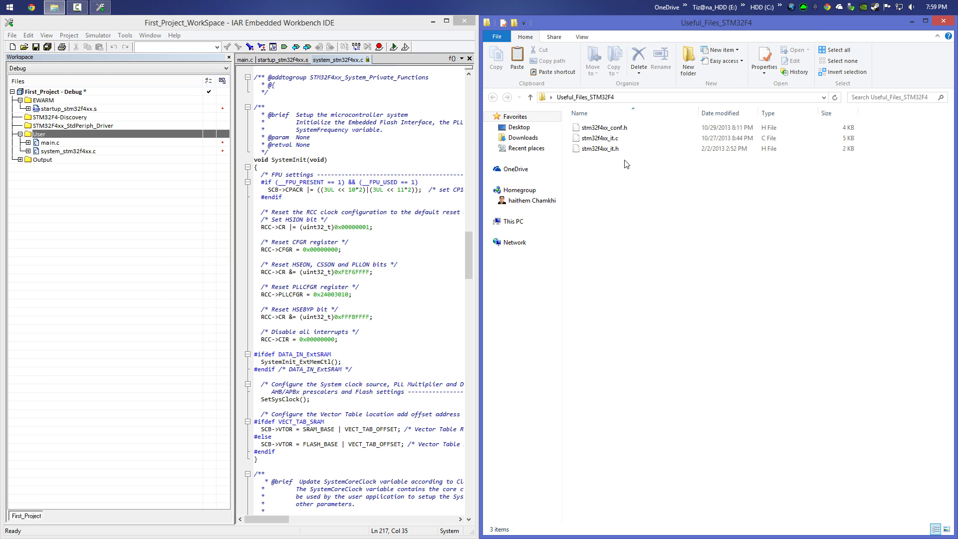
drag(623, 163, 613, 143)
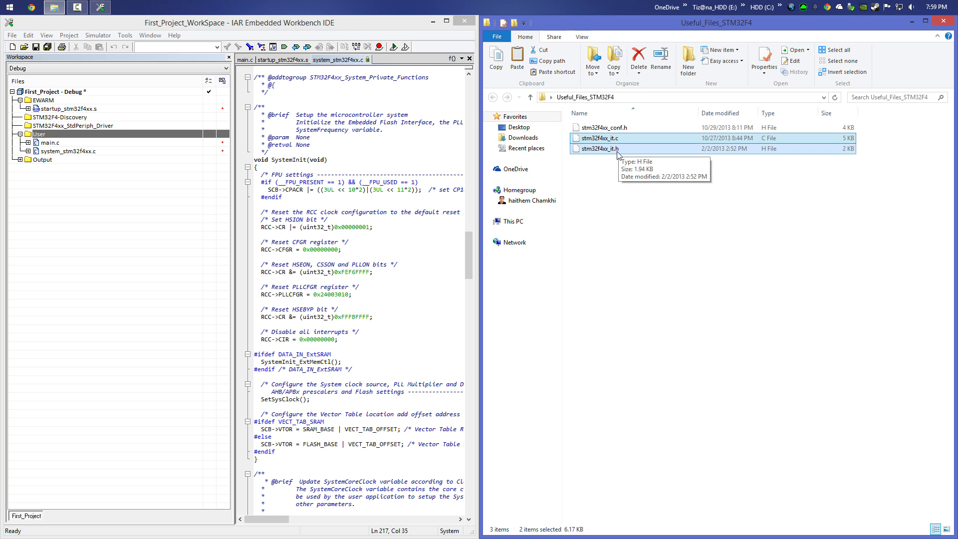
right_click(617, 153)
click(644, 255)
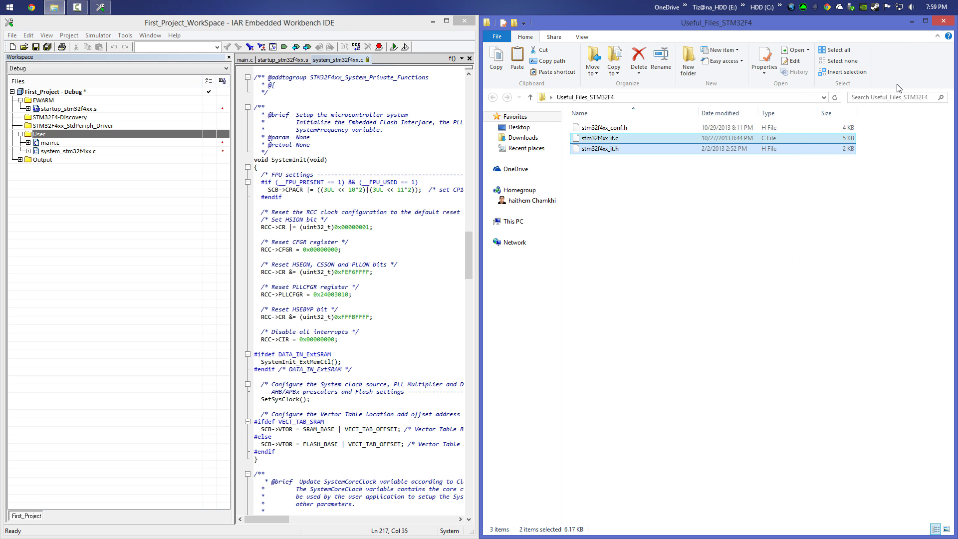
click(912, 21)
Paste stm32f4xx_it.c and stm32f4xx_it.h into the IAR_First_Project folder and place its window beside the IDE.
double_click(700, 138)
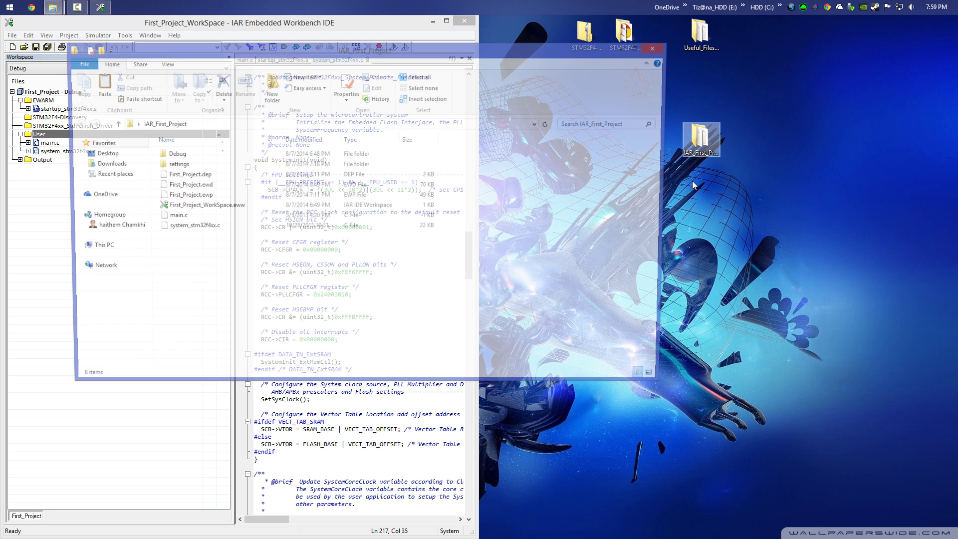
right_click(512, 331)
click(551, 400)
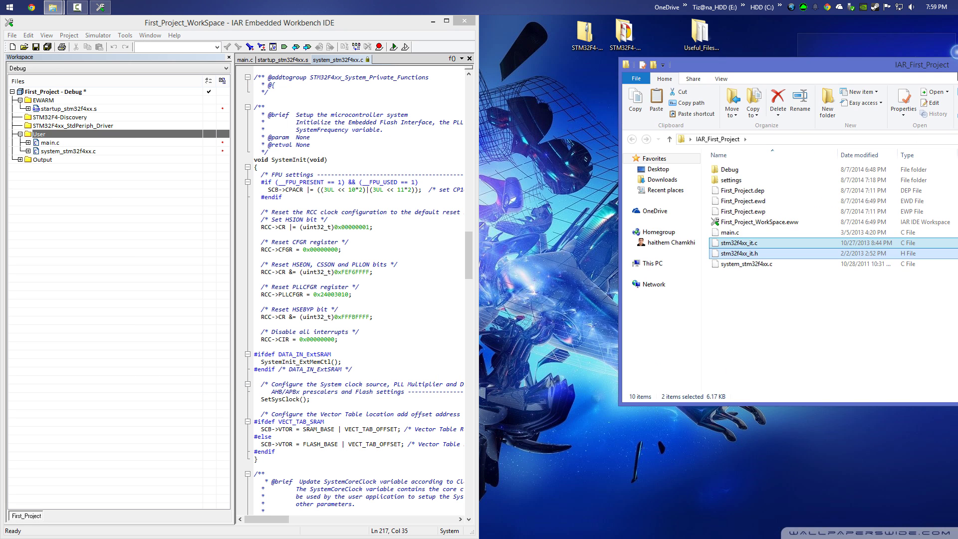
drag(413, 53, 955, 55)
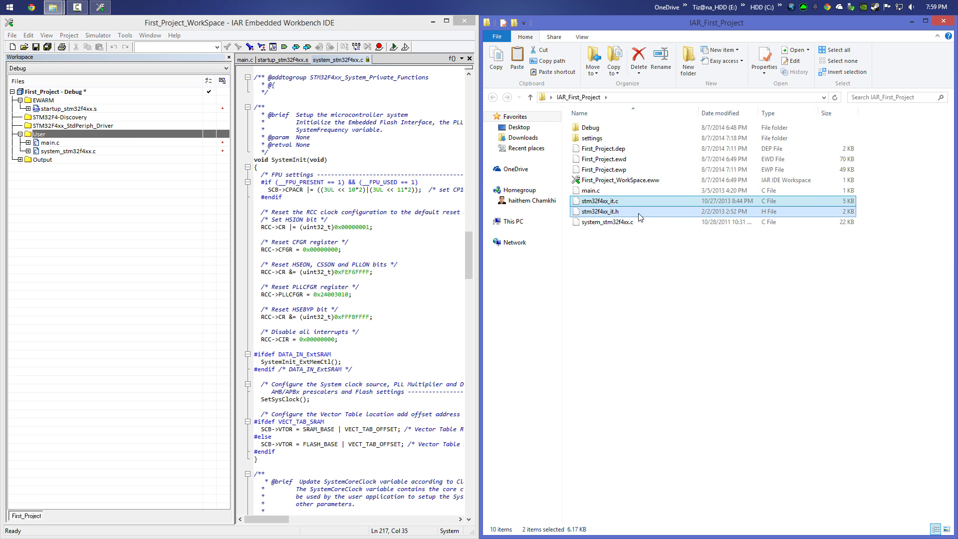
Add stm32f4xx_it.c from the IAR_First_Project desktop folder to the User group and close the folder's Explorer window.
click(618, 203)
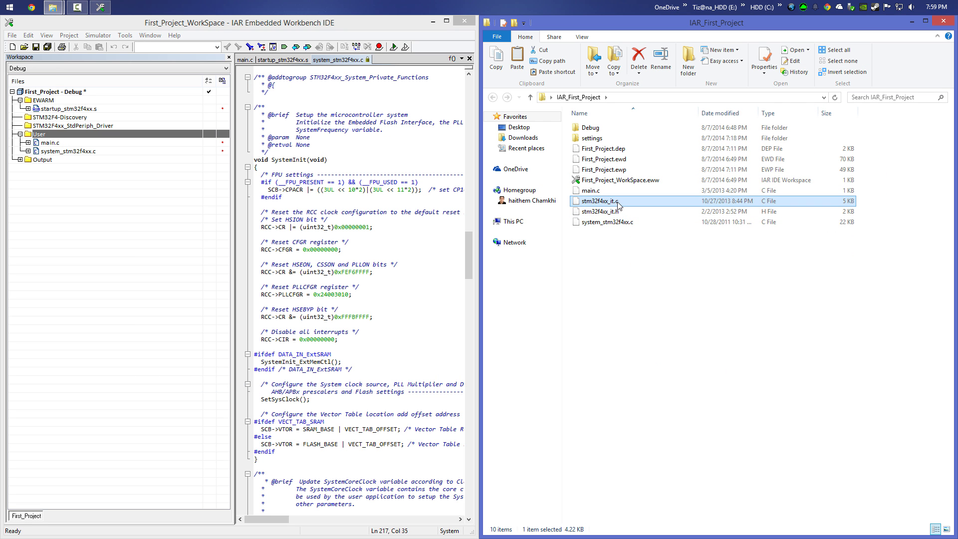
click(40, 136)
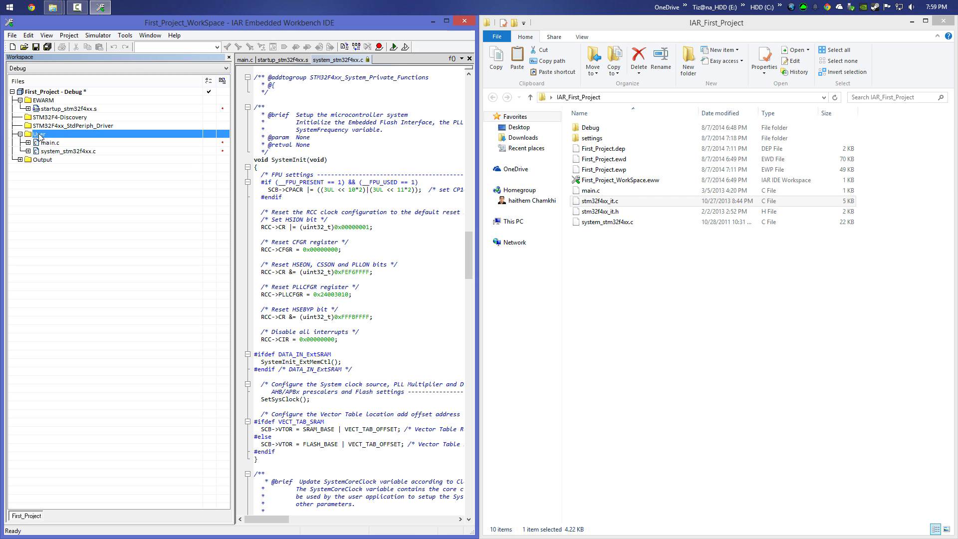
right_click(40, 136)
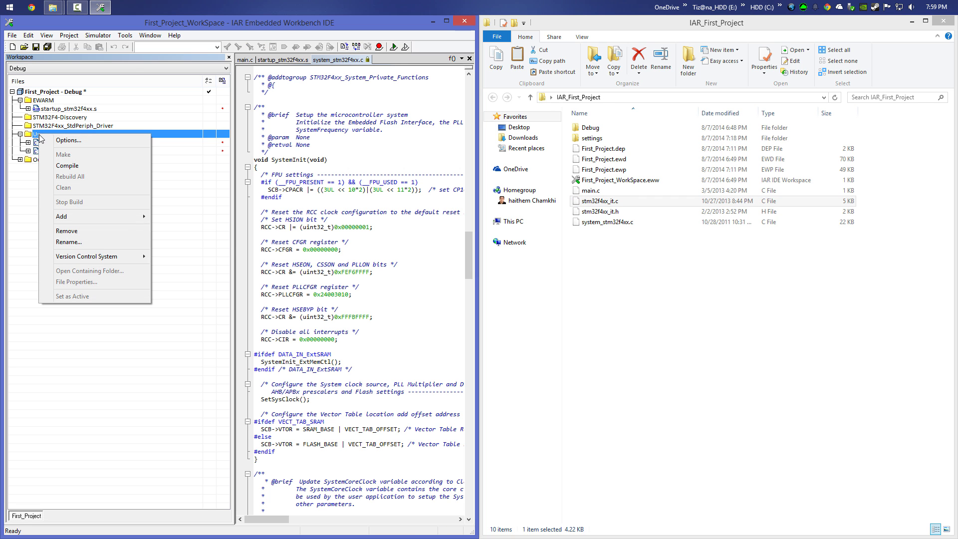
mouse_move(99, 216)
click(181, 216)
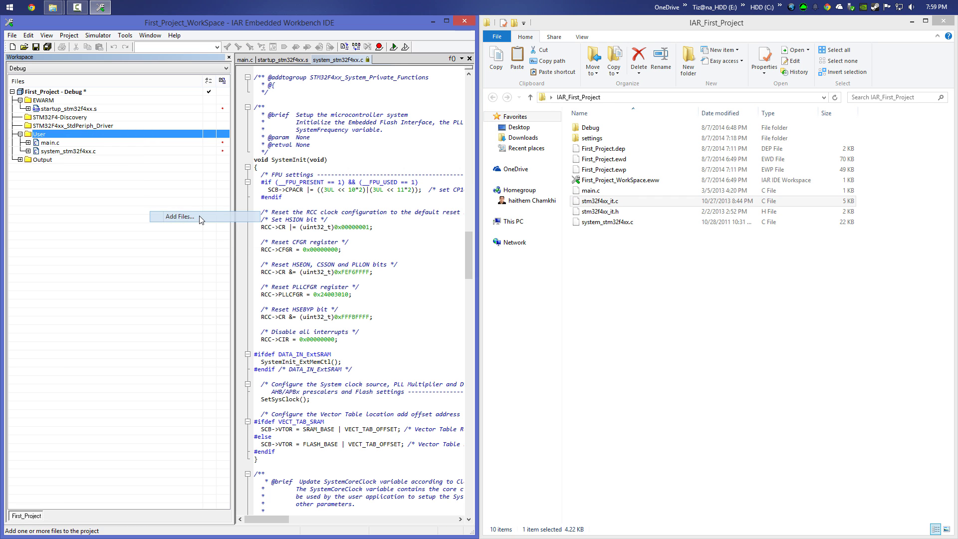
click(305, 228)
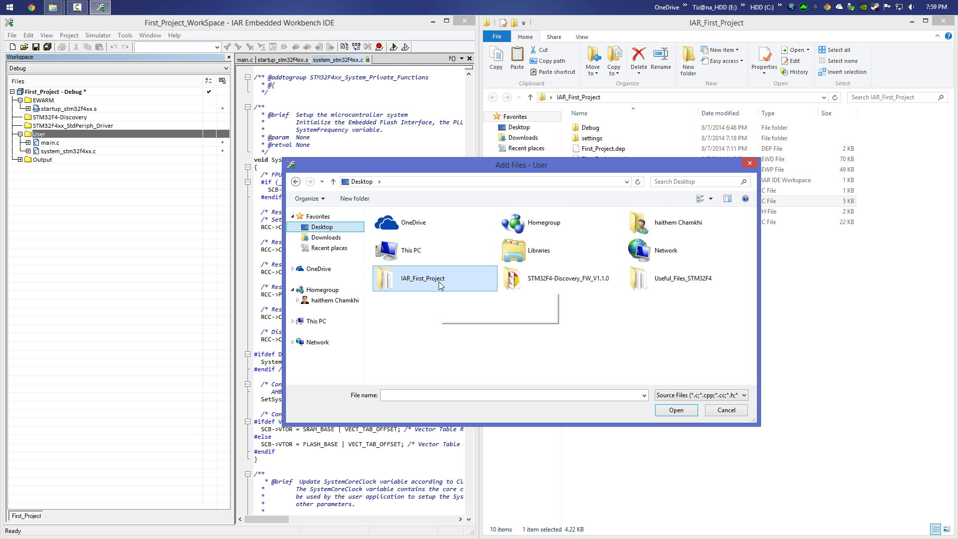
double_click(439, 284)
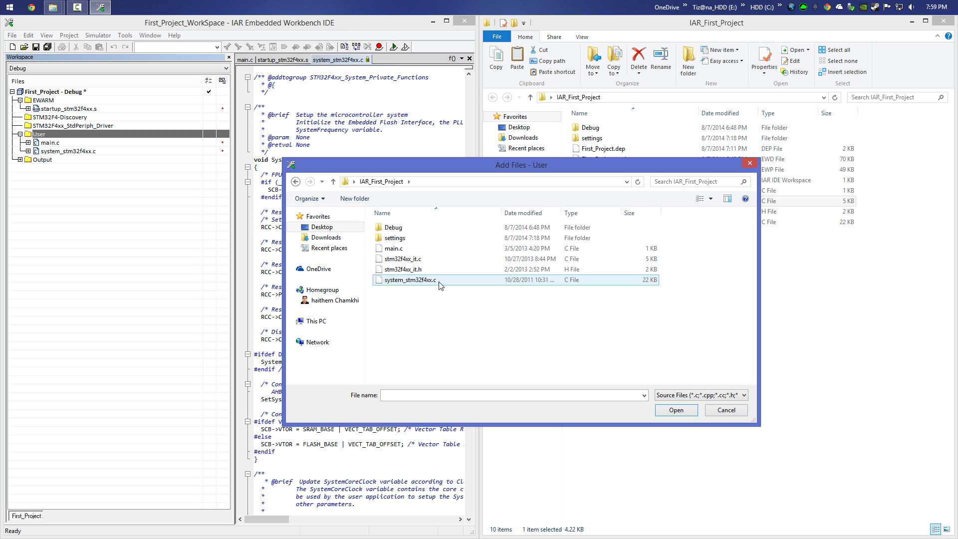
click(419, 259)
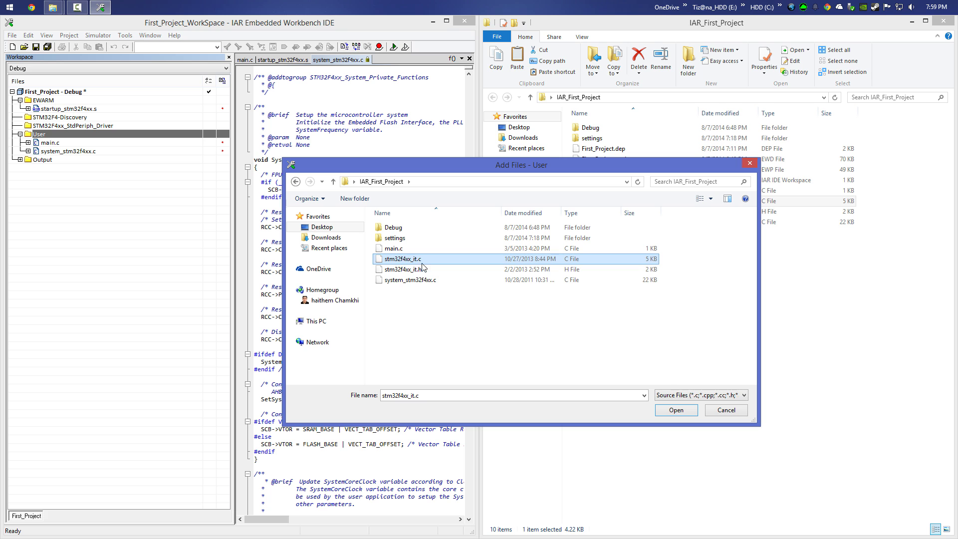
click(676, 412)
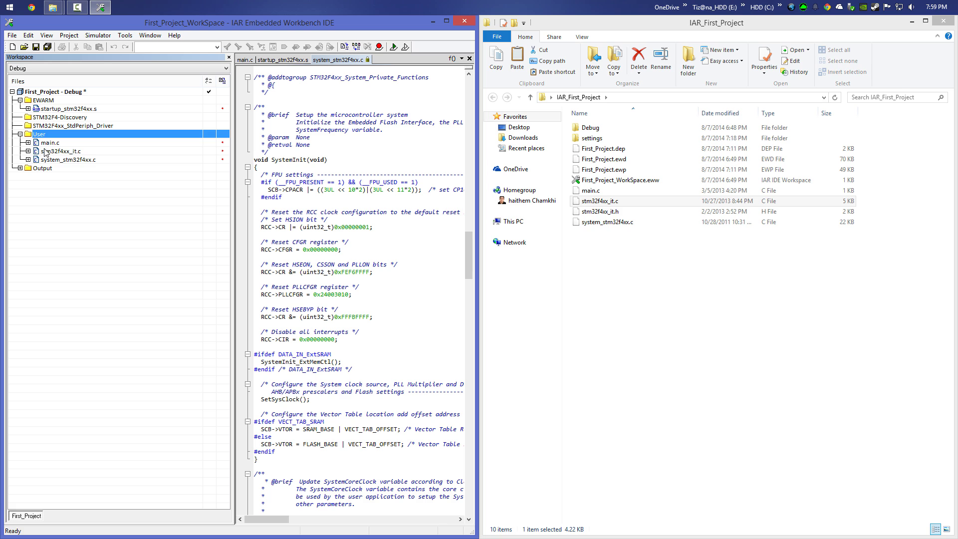
click(49, 152)
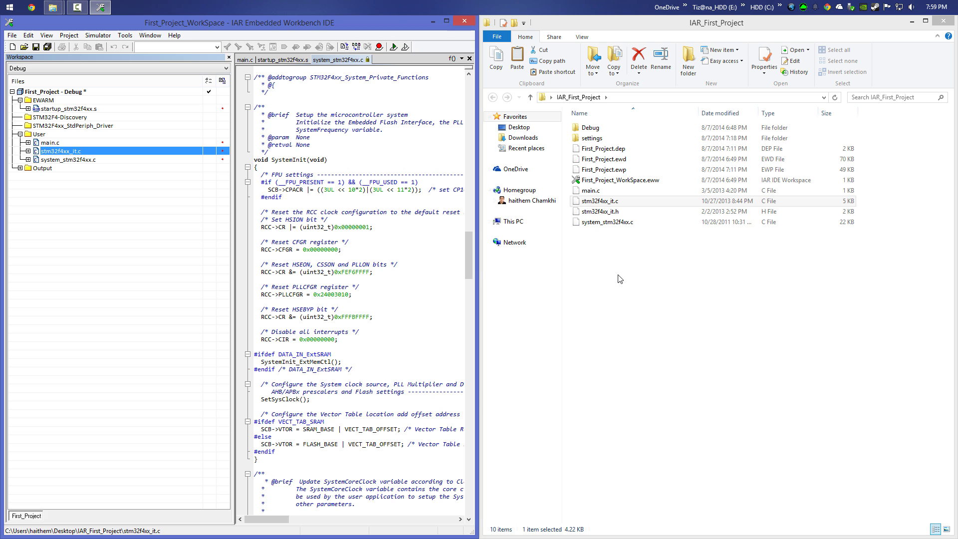
click(942, 20)
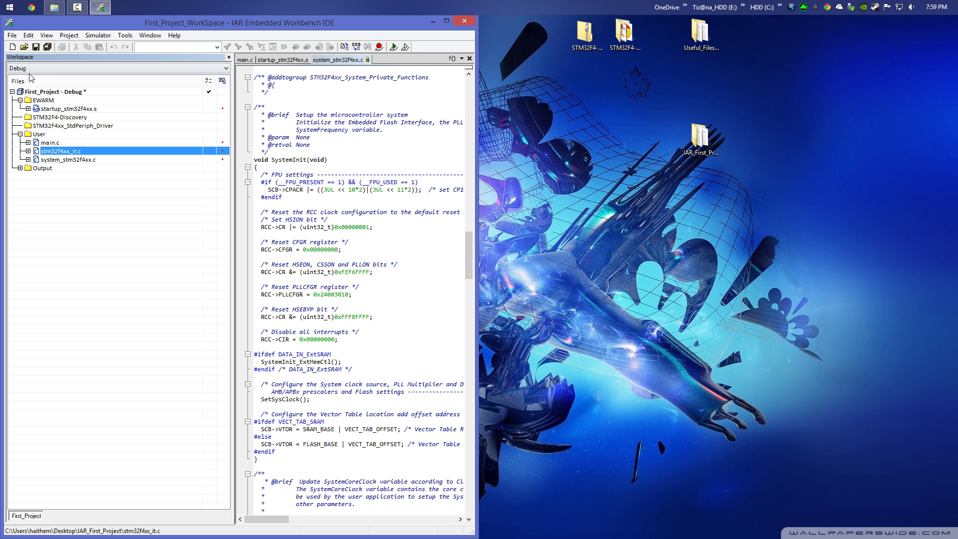
Open the STM32F4xx_StdPeriph_Driver folder inside Libraries of the STM32F4-Discovery_FW_V1.1.0 desktop folder.
mouse_move(60, 114)
mouse_down()
mouse_move(70, 128)
mouse_move(67, 121)
mouse_up()
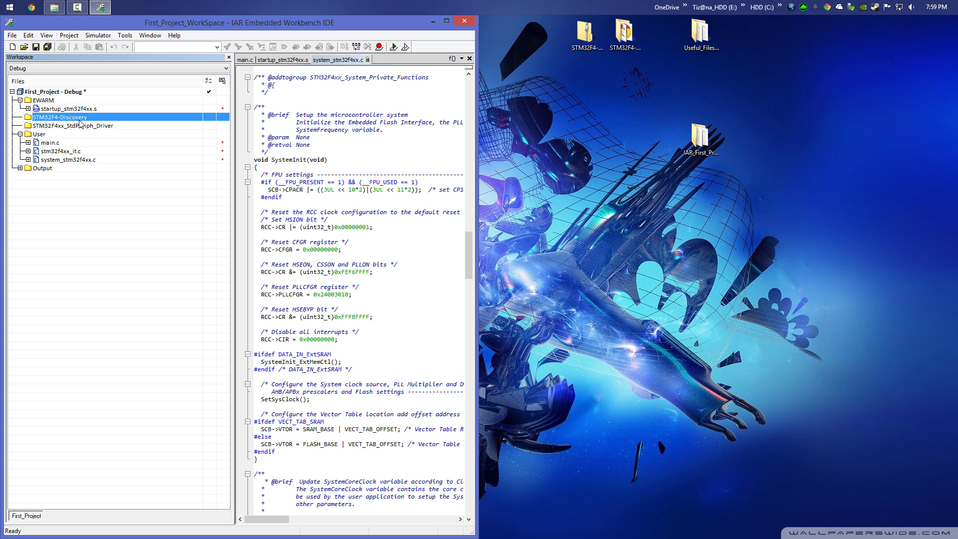
click(84, 126)
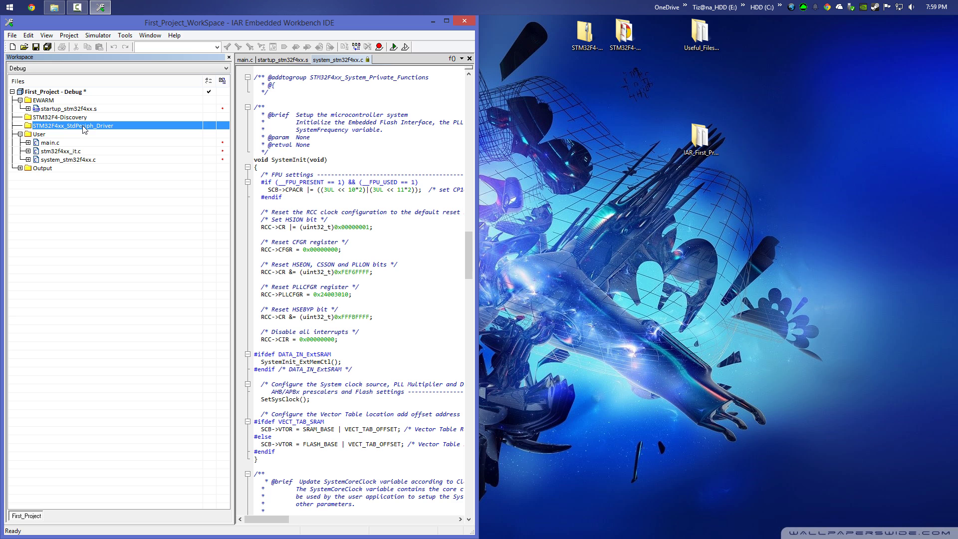
click(531, 120)
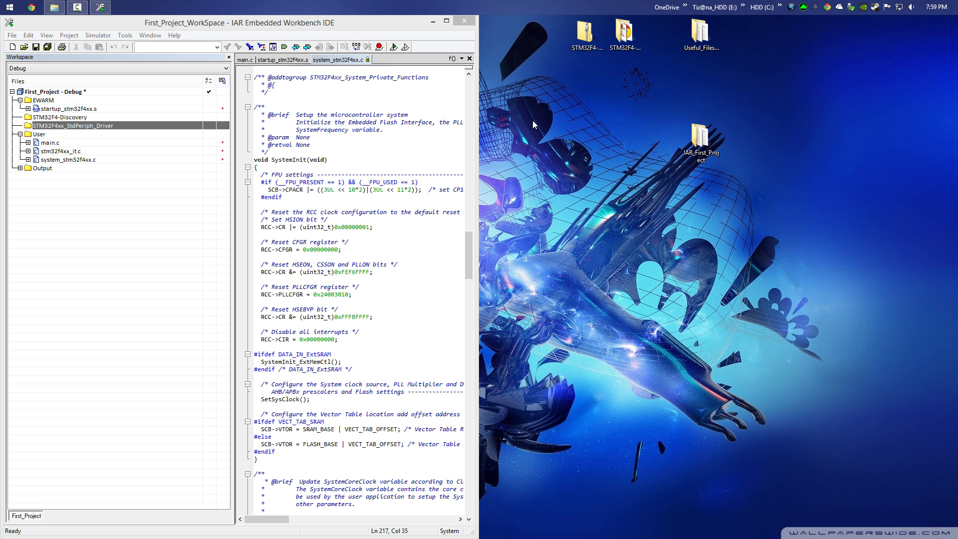
click(626, 48)
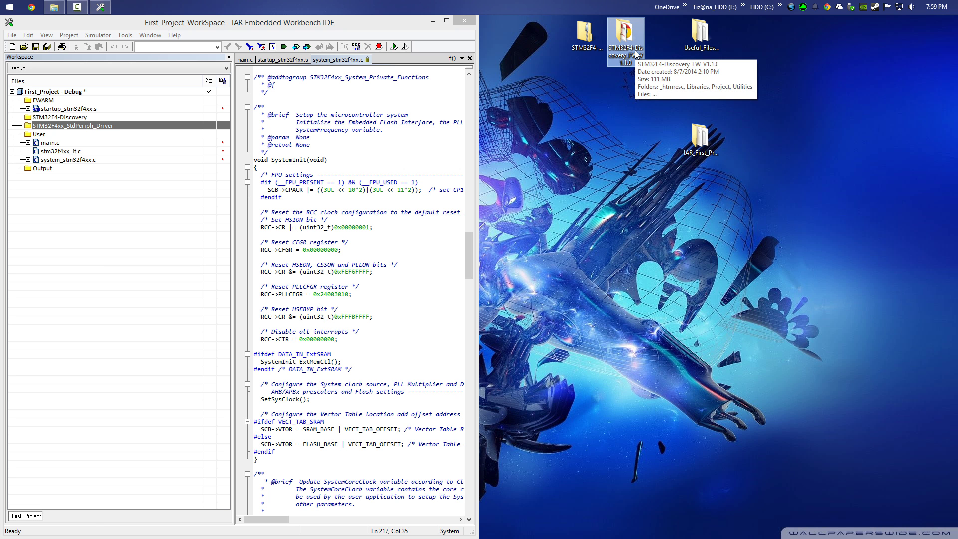
double_click(634, 50)
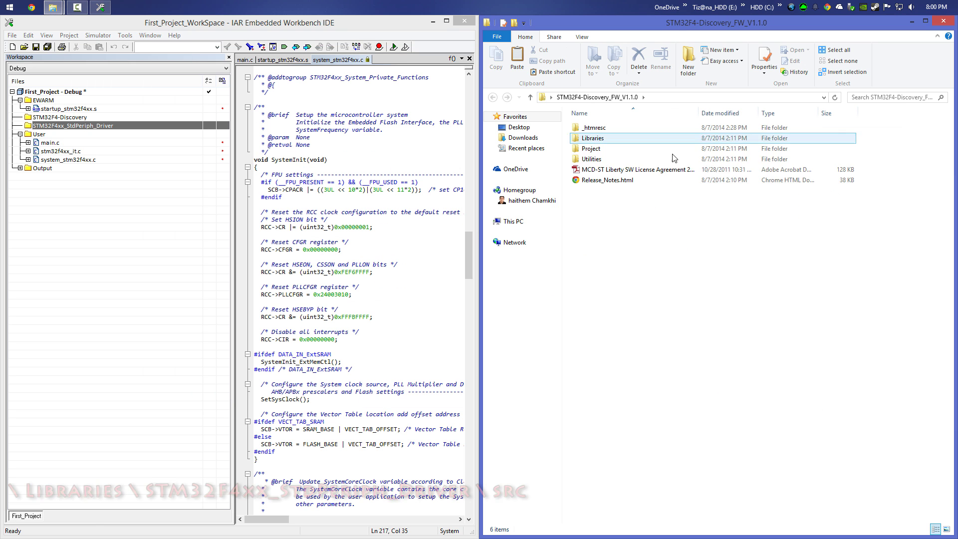
double_click(629, 138)
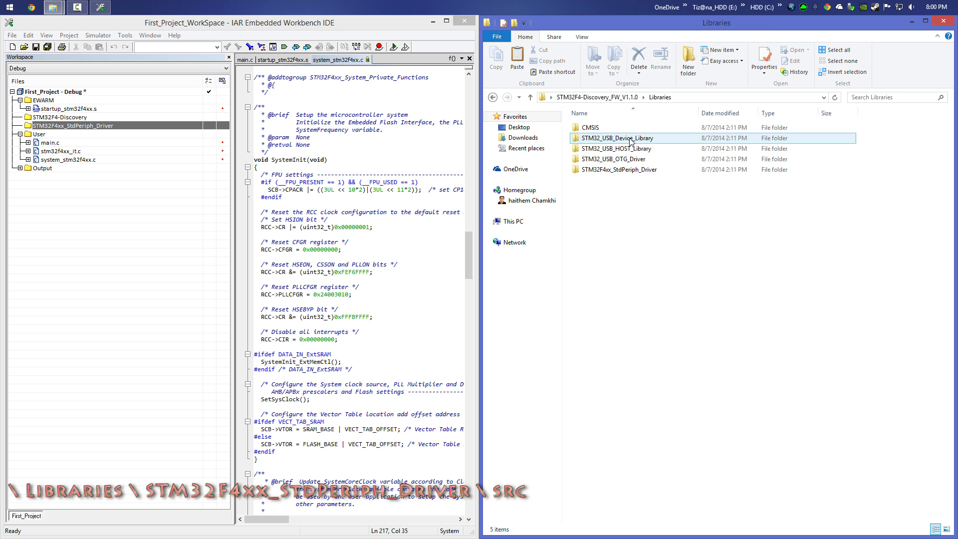
click(629, 171)
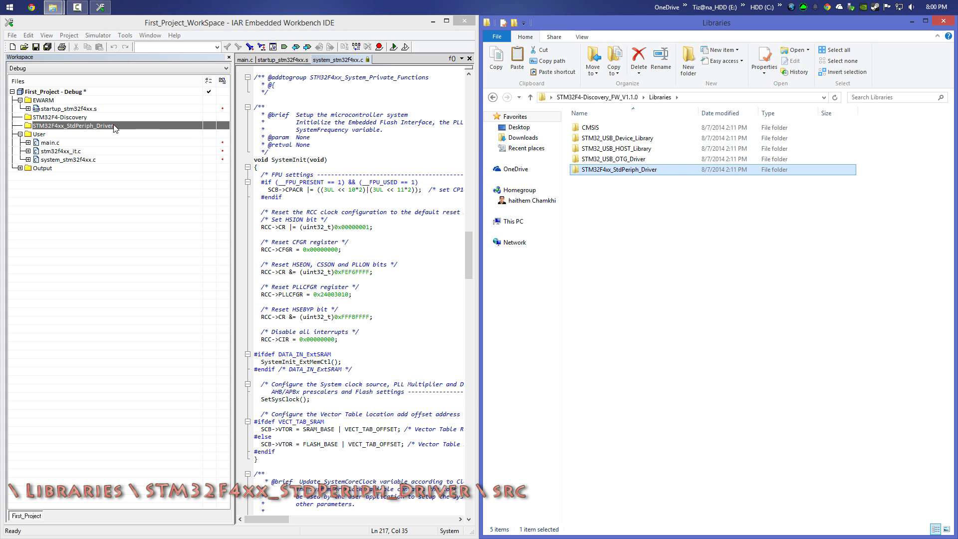
double_click(650, 172)
View the driver's inc folder, return to its parent, and open the src folder.
click(590, 130)
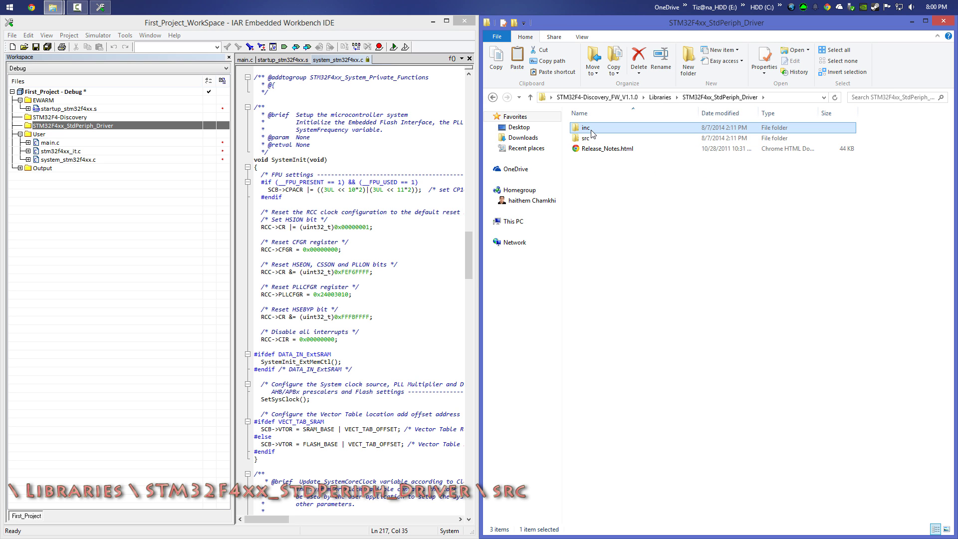
click(591, 138)
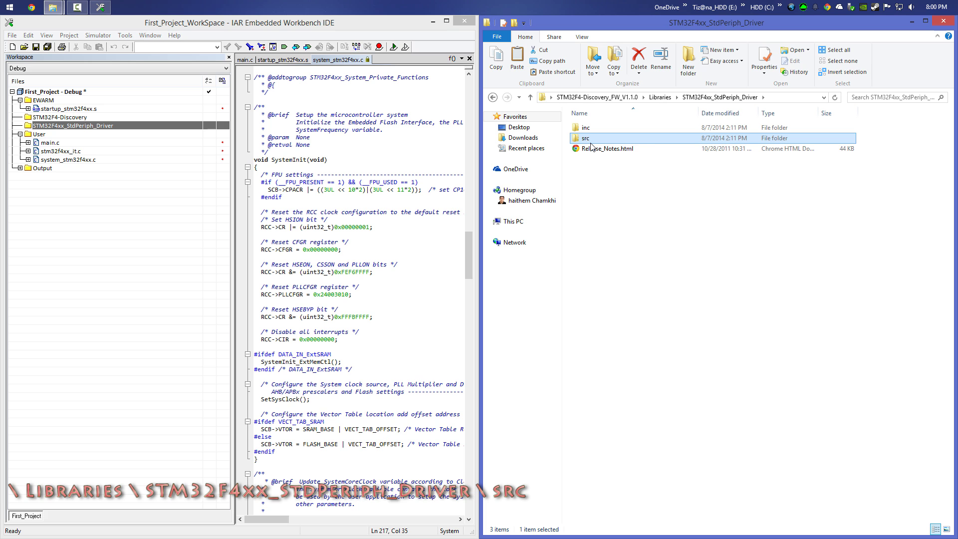
double_click(591, 130)
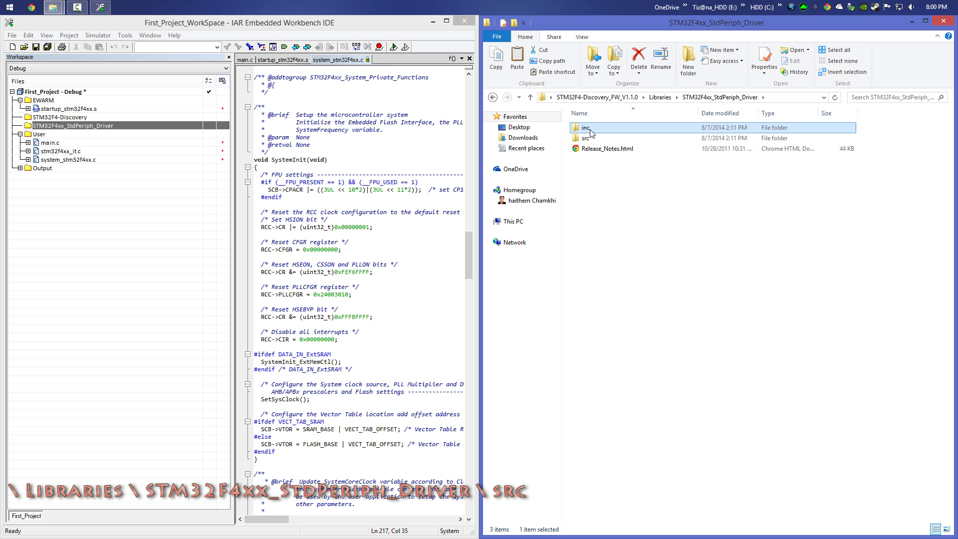
click(493, 97)
double_click(590, 140)
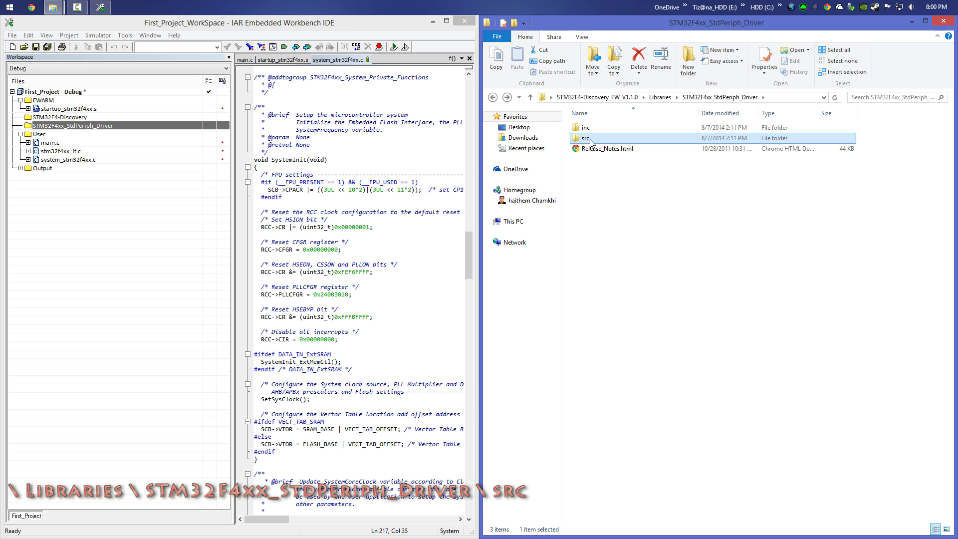
Examine the peripheral driver source files in src, including the ADC, DAC, I2C, timer and USART files and misc.c.
drag(665, 491, 630, 466)
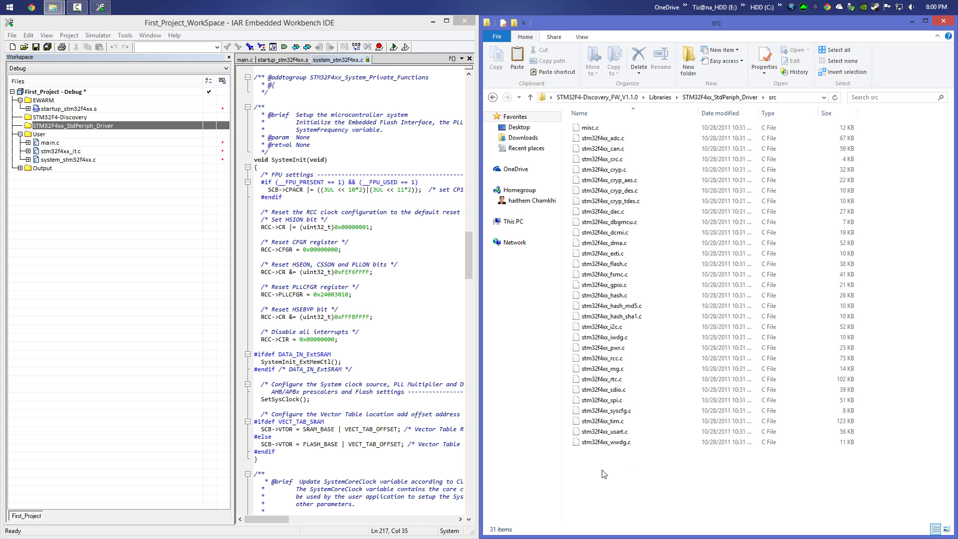
click(612, 140)
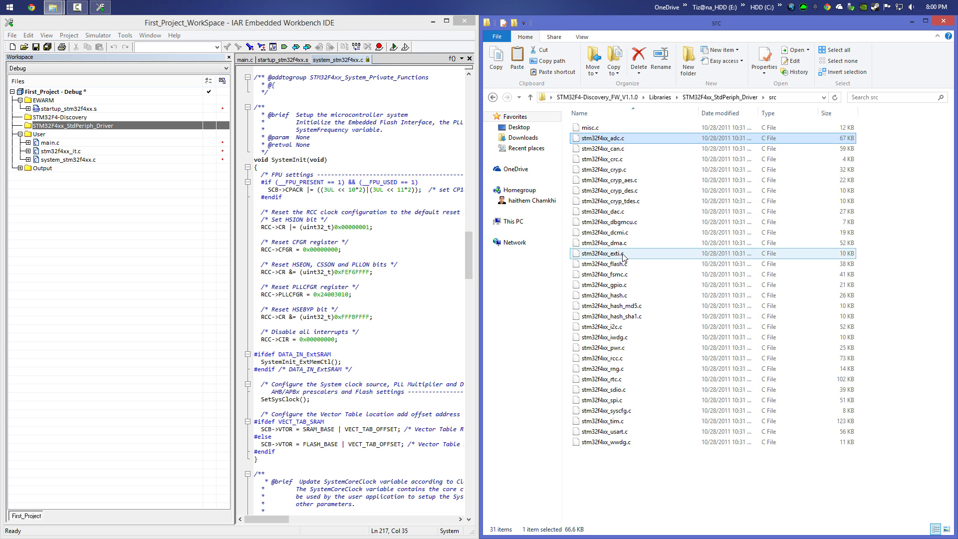
click(625, 213)
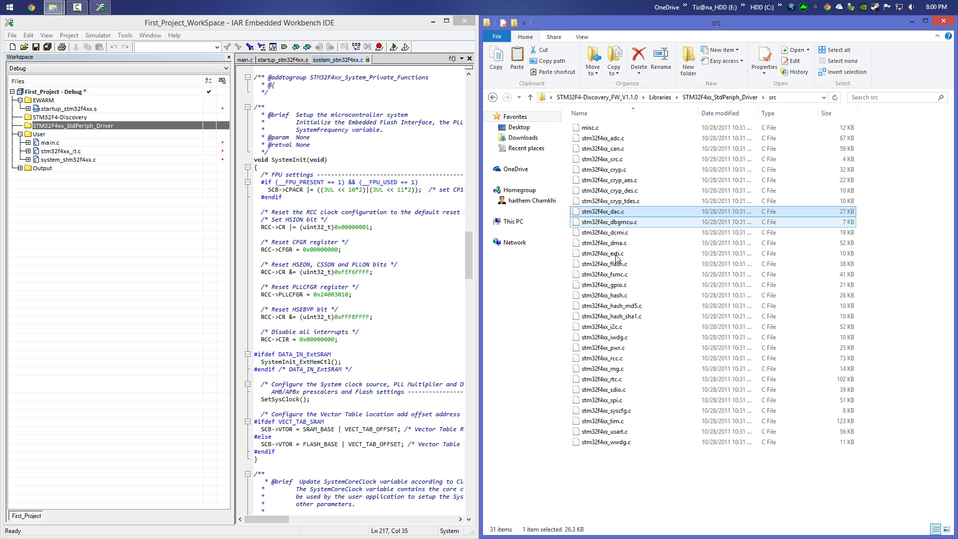
click(615, 330)
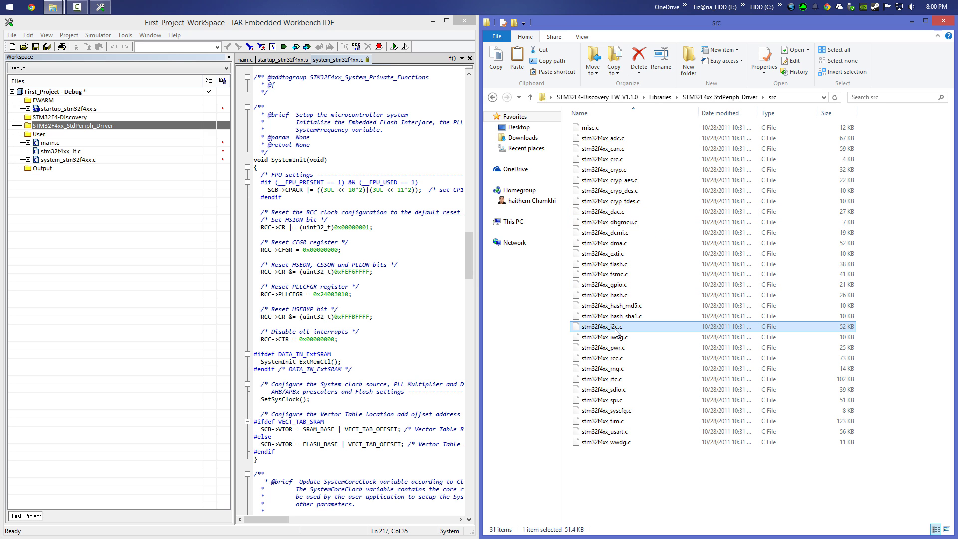
ctrl+click(626, 421)
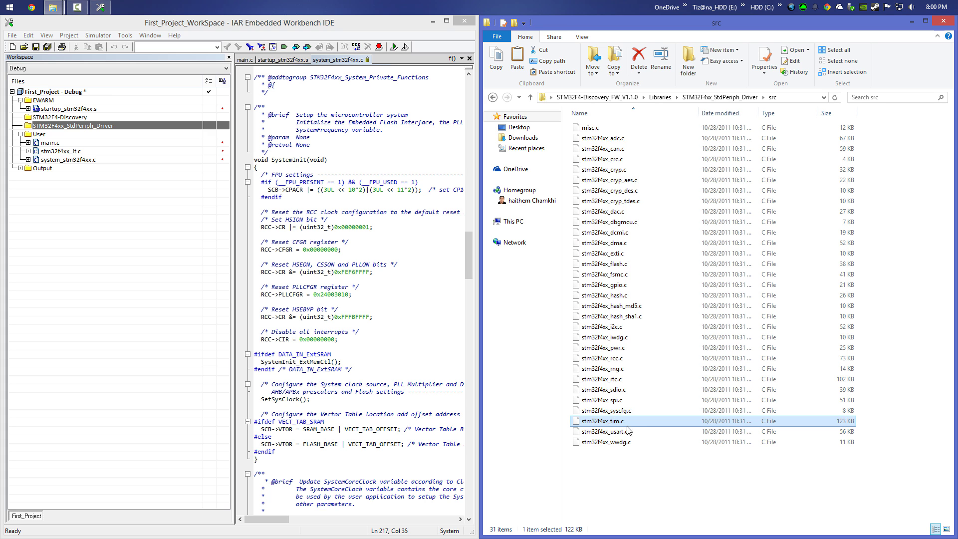
click(626, 431)
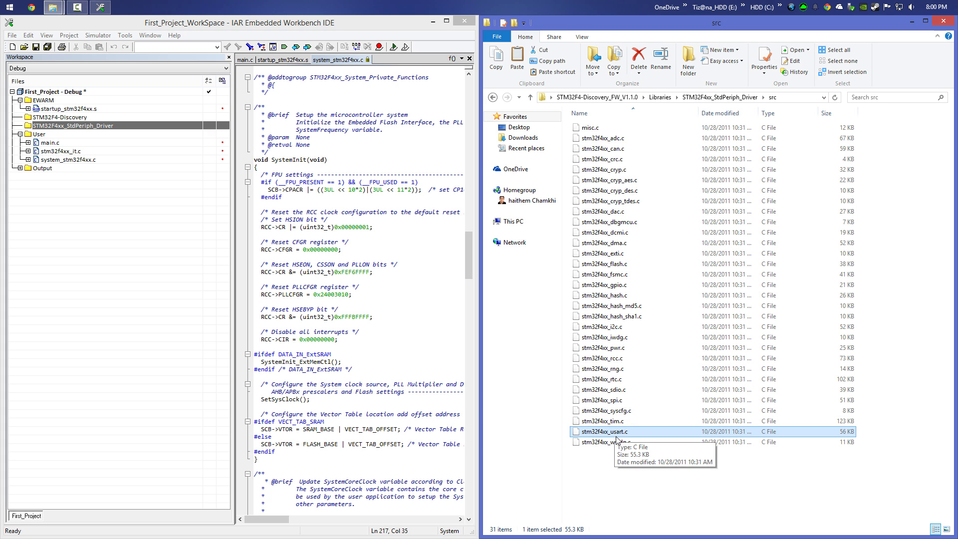
drag(652, 476, 637, 462)
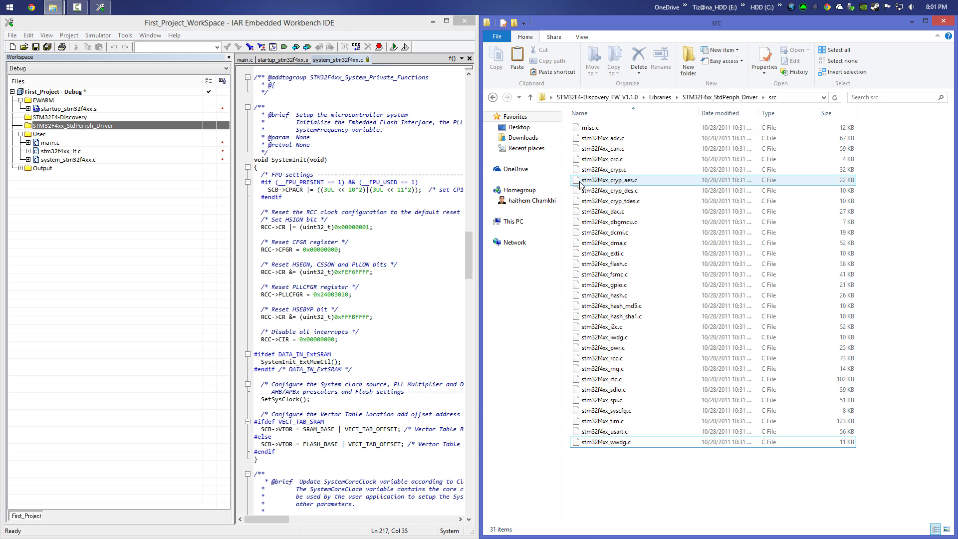
click(609, 131)
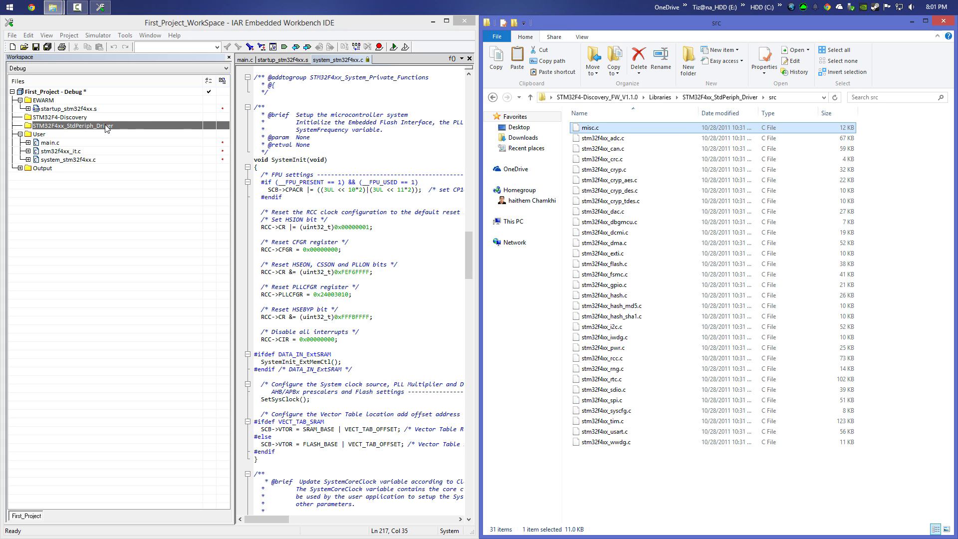
Start adding files to the STM32F4xx_StdPeriph_Driver group and browse to the STM32F4-Discovery_FW_V1.1.0 folder on the desktop.
click(86, 128)
right_click(86, 129)
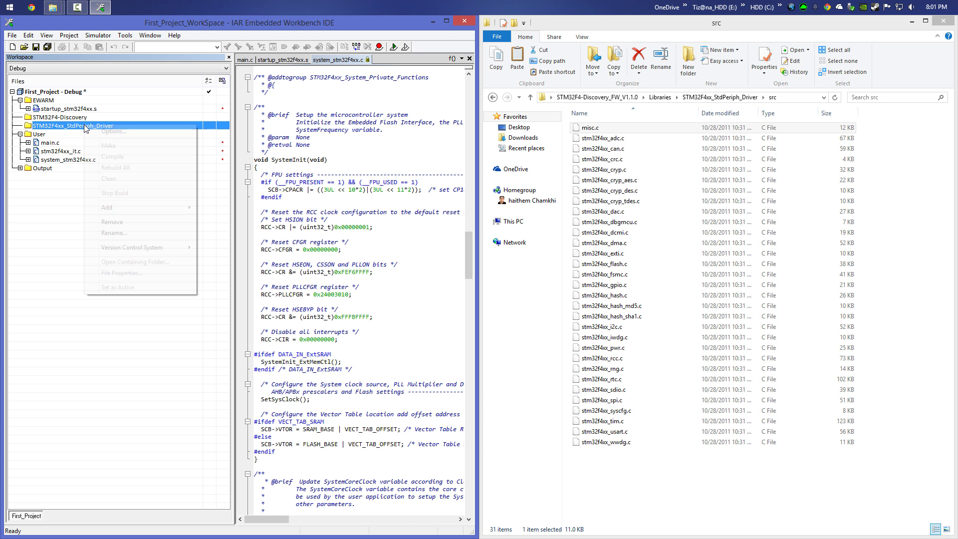
mouse_move(121, 208)
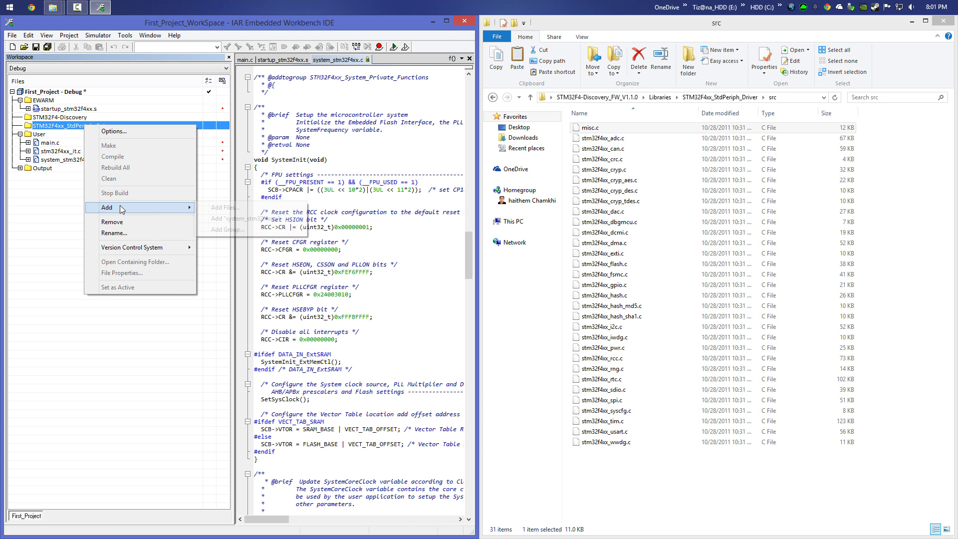
click(229, 207)
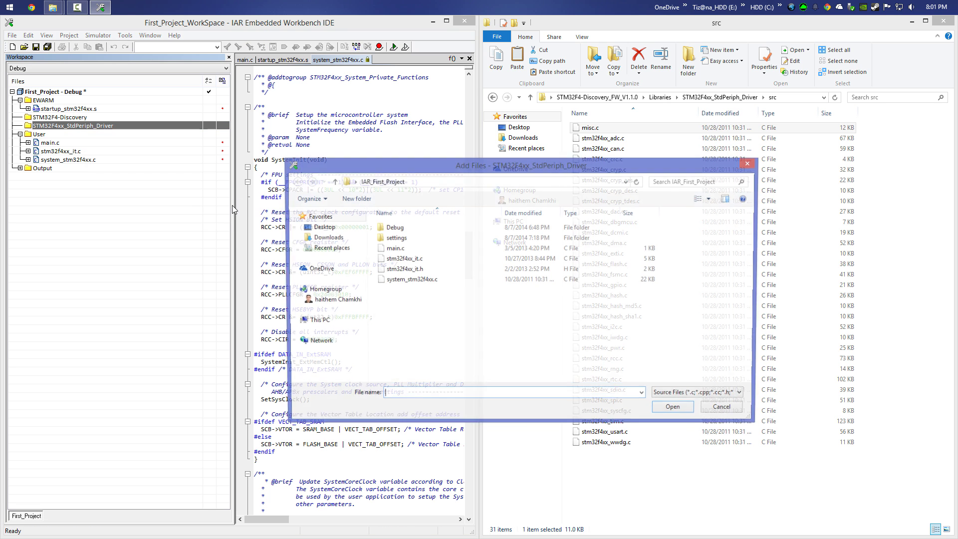
drag(436, 169, 386, 171)
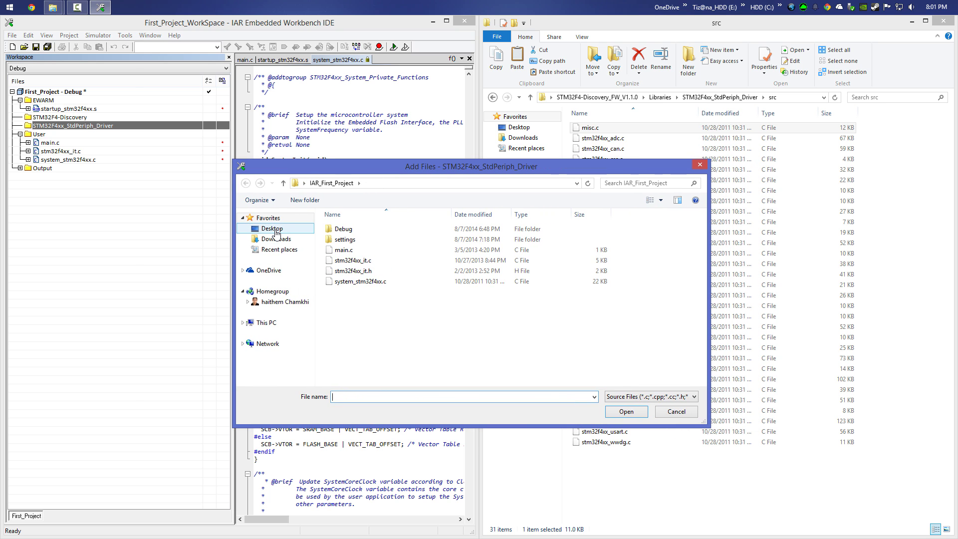
click(271, 228)
double_click(496, 292)
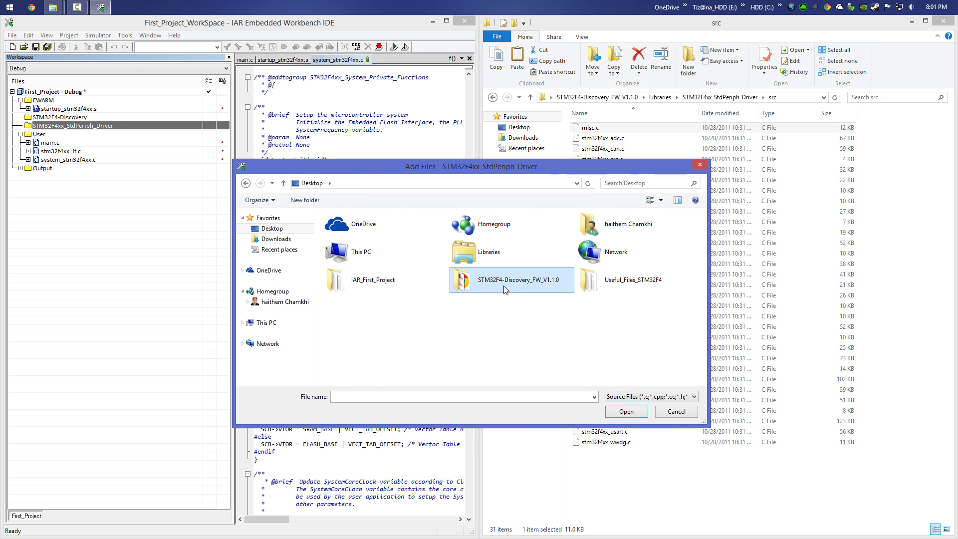
Add misc.c from Libraries\STM32F4xx_StdPeriph_Driver\src to the STM32F4xx_StdPeriph_Driver group.
double_click(329, 239)
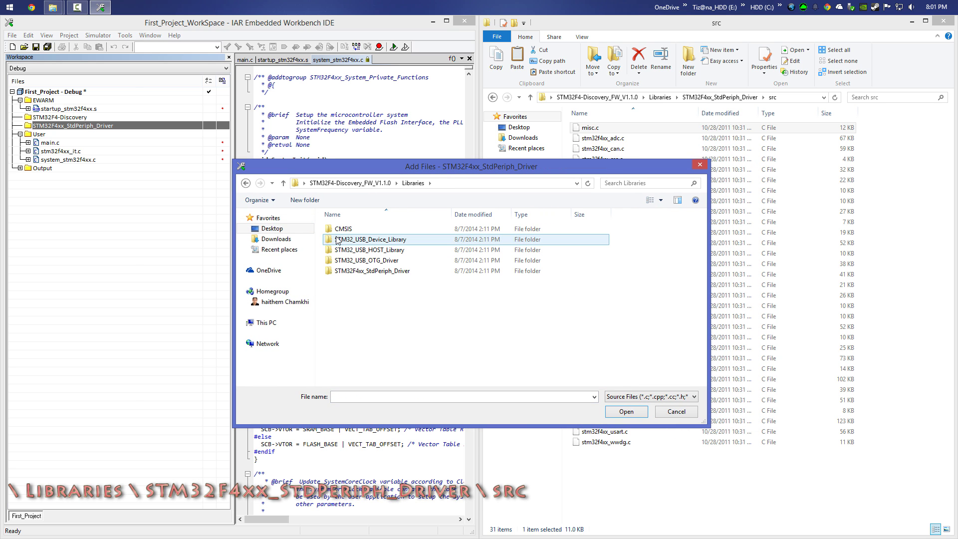
click(367, 274)
double_click(366, 274)
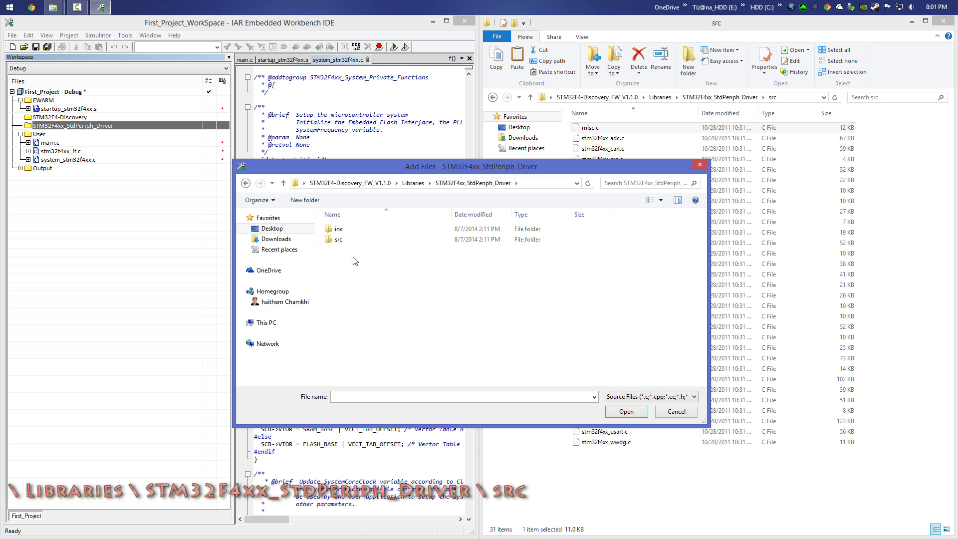
double_click(338, 240)
click(348, 229)
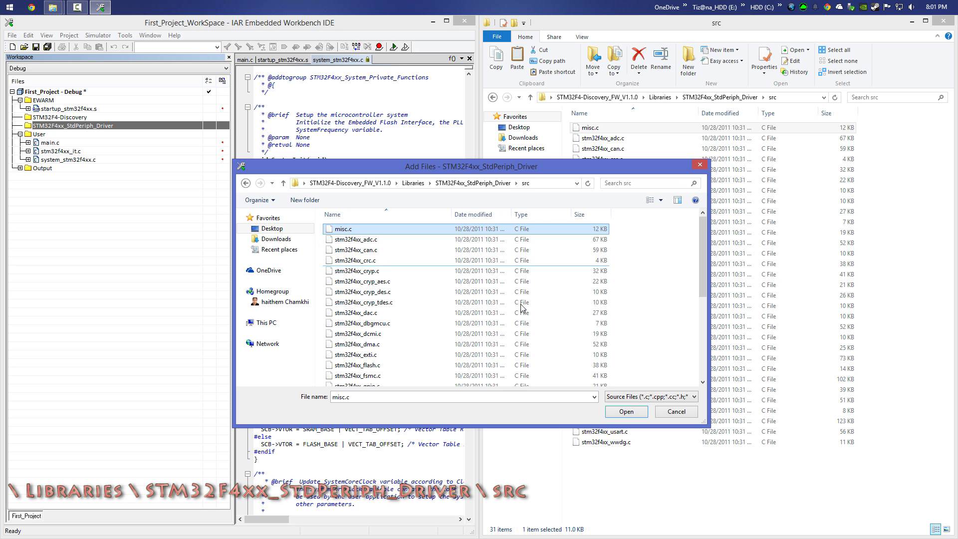
click(626, 411)
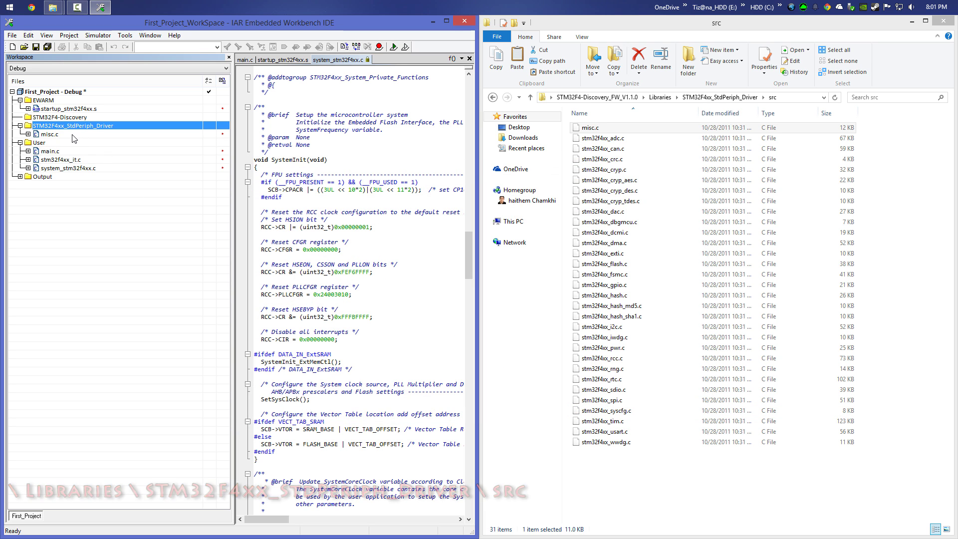
drag(686, 466, 642, 454)
drag(891, 227, 894, 194)
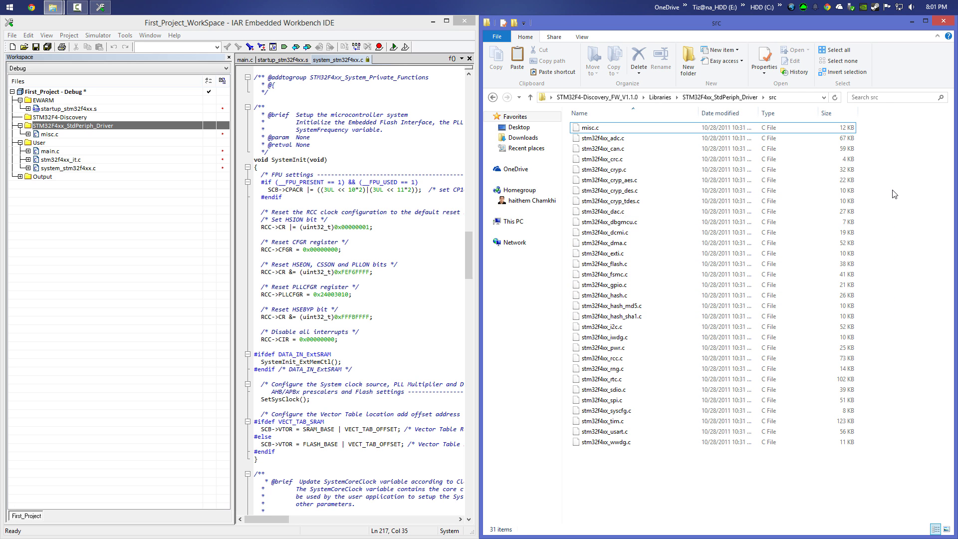
click(601, 141)
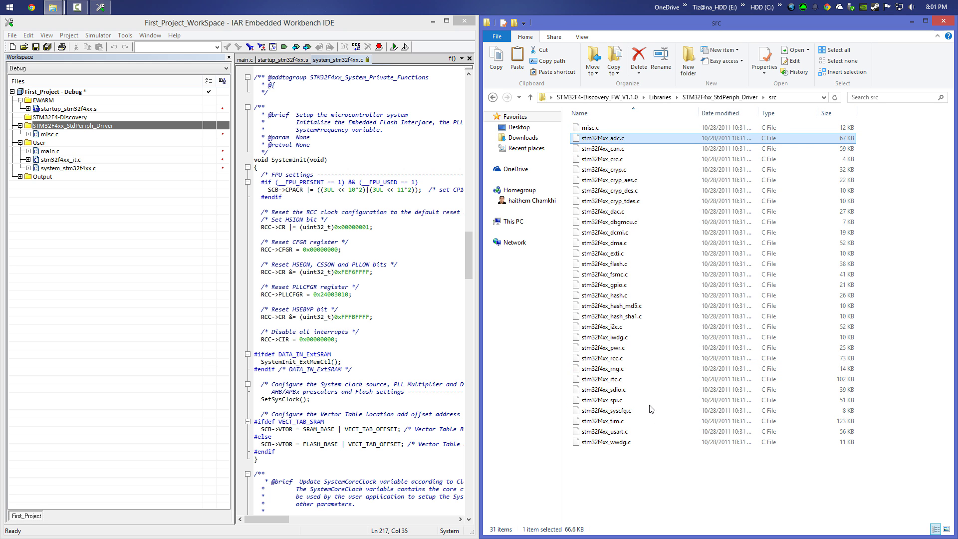
mouse_move(649, 466)
mouse_down()
mouse_move(612, 119)
mouse_move(598, 136)
mouse_move(603, 127)
mouse_move(661, 430)
mouse_move(656, 478)
mouse_up()
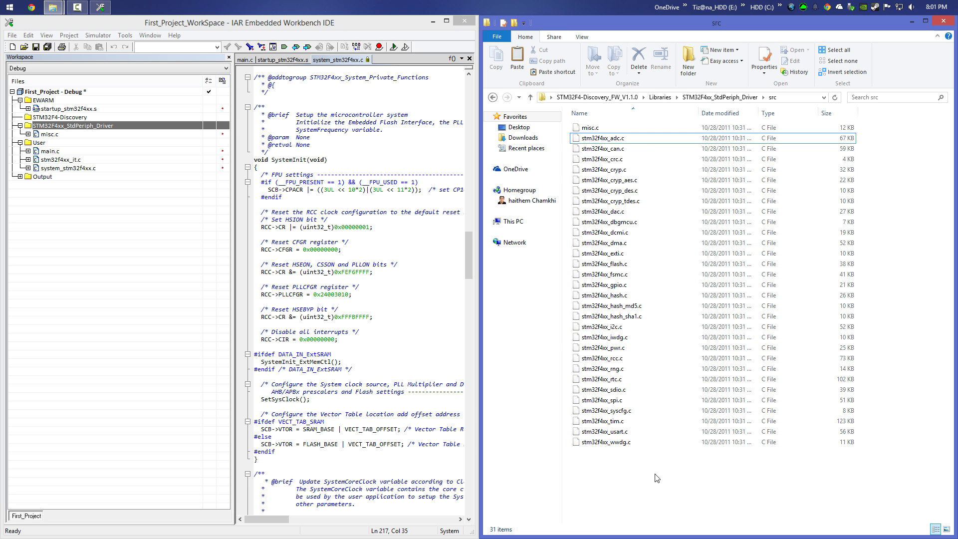
mouse_move(900, 196)
mouse_down()
mouse_move(651, 268)
mouse_move(645, 249)
mouse_move(594, 310)
mouse_move(608, 340)
mouse_move(905, 253)
mouse_move(571, 273)
mouse_move(571, 310)
mouse_move(895, 222)
mouse_move(893, 210)
mouse_up()
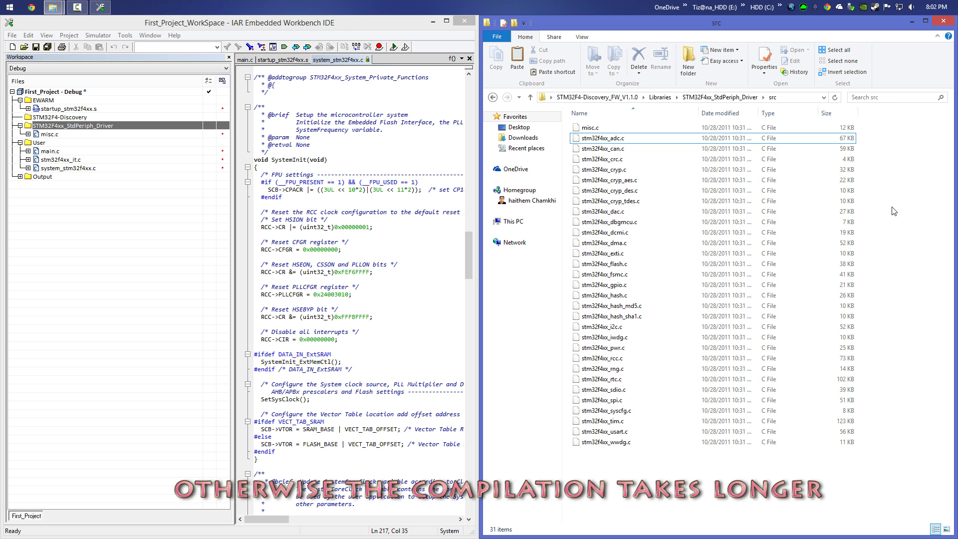
Add stm32f4xx_adc.c from the driver's src folder to the STM32F4xx_StdPeriph_Driver group.
click(622, 139)
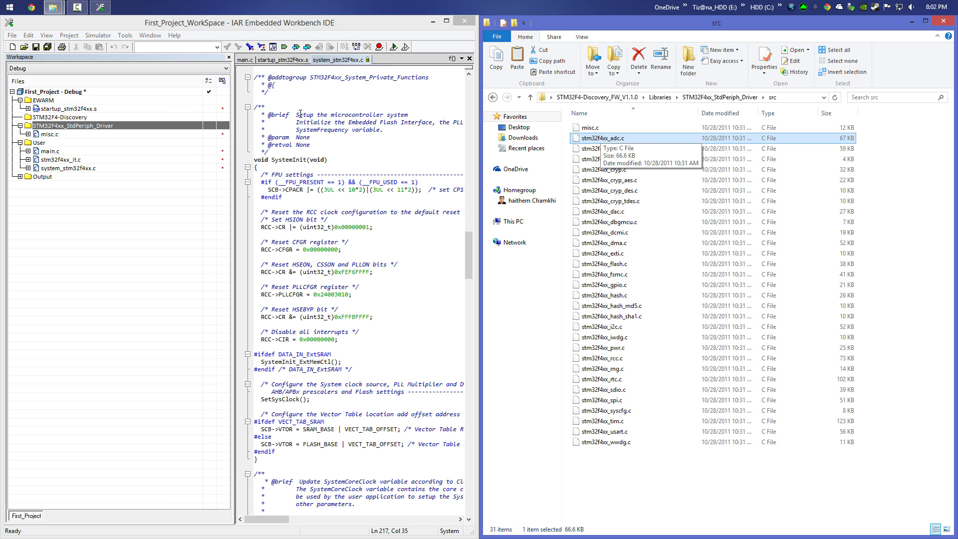
right_click(111, 129)
mouse_move(156, 208)
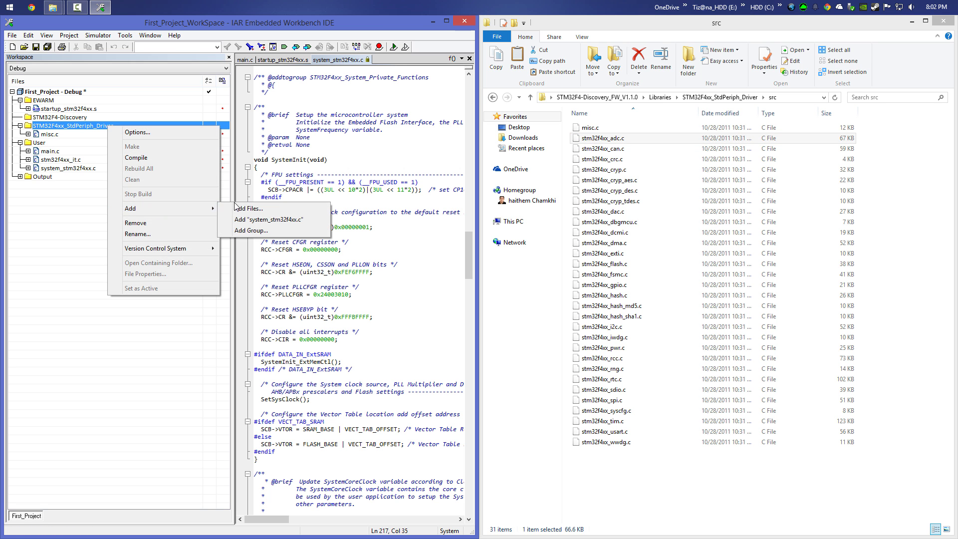
click(244, 208)
click(372, 242)
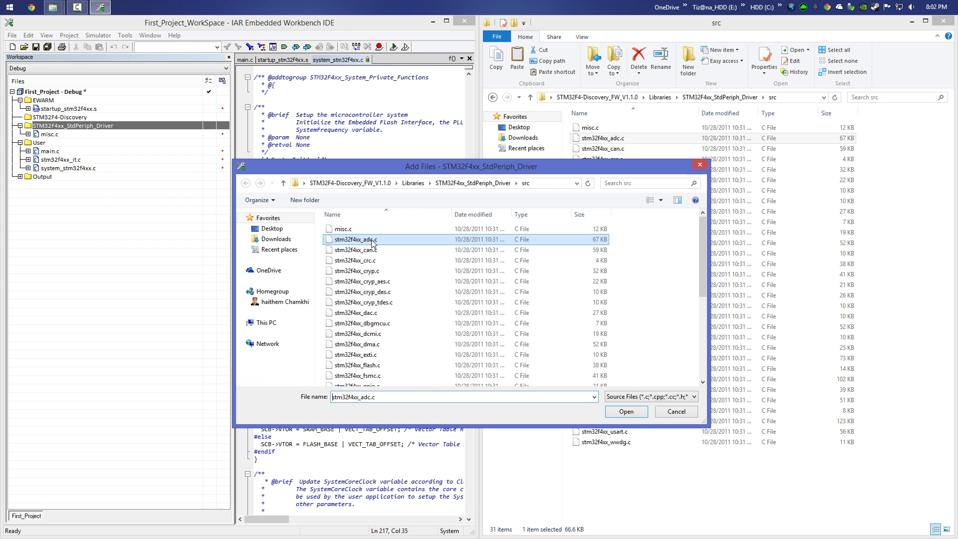
click(626, 412)
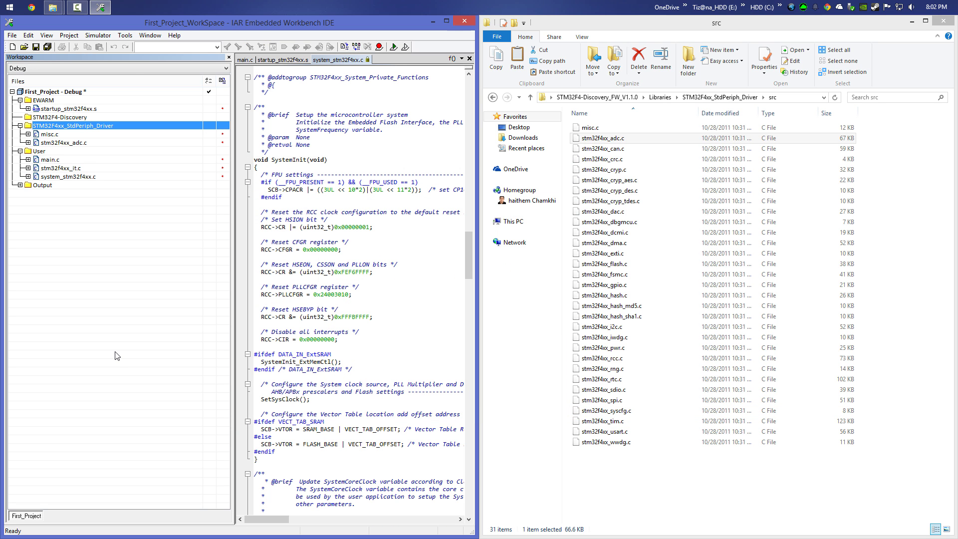
click(75, 144)
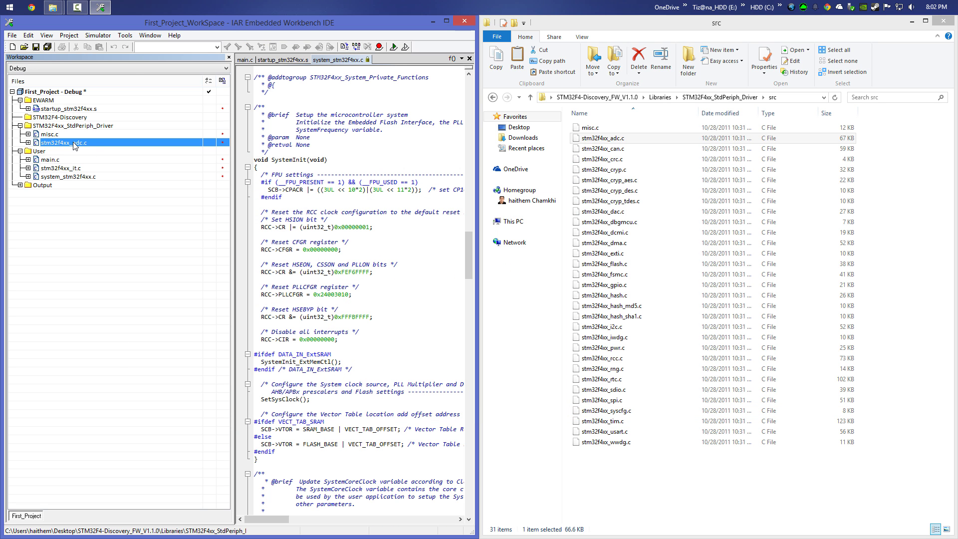
click(61, 126)
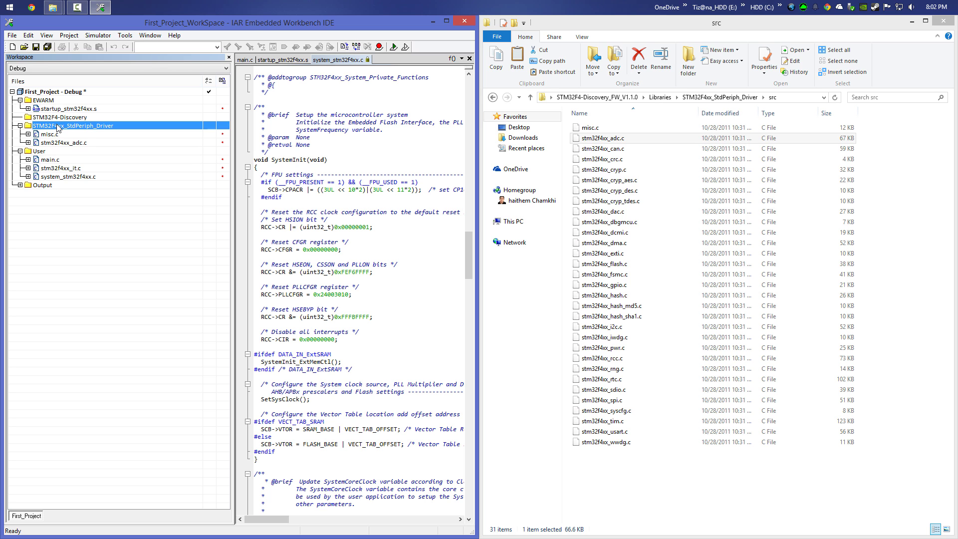
Close the src Explorer window and open Utilities\STM32F4-Discovery inside the STM32F4-Discovery_FW_V1.1.0 desktop folder.
click(56, 118)
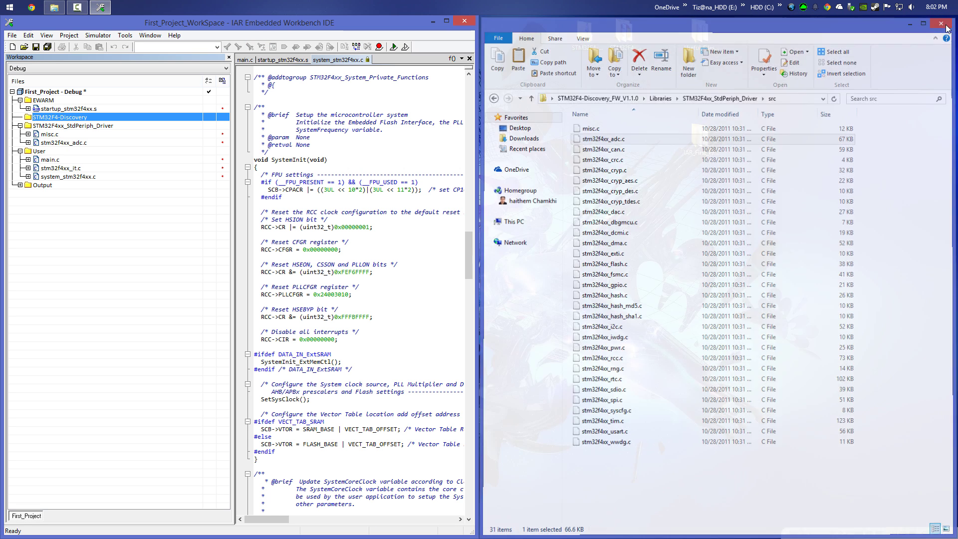
click(949, 24)
click(634, 44)
double_click(633, 45)
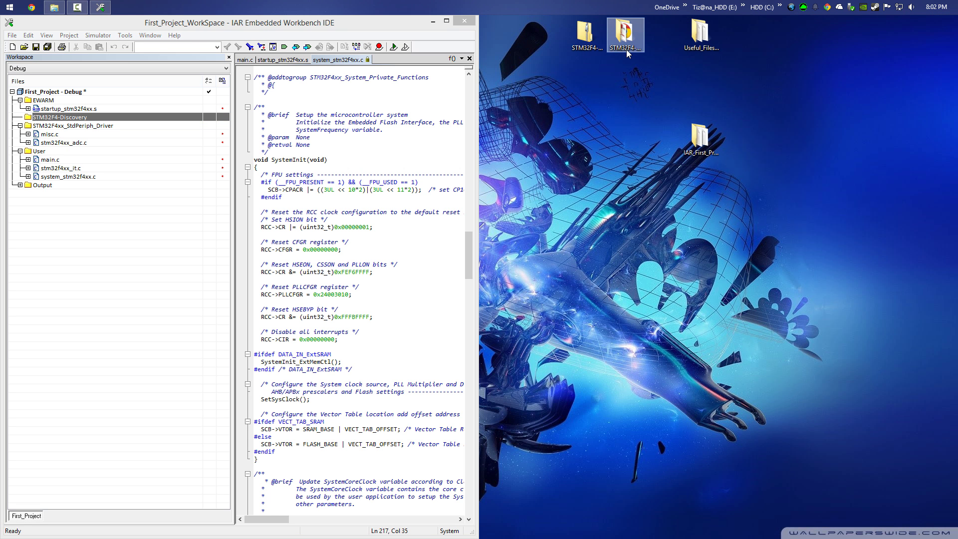
click(602, 159)
double_click(602, 159)
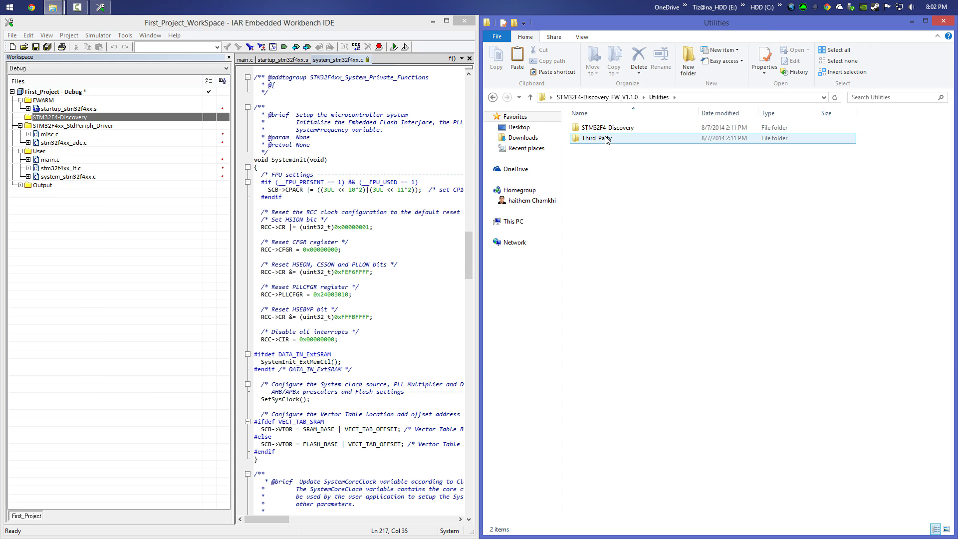
double_click(617, 129)
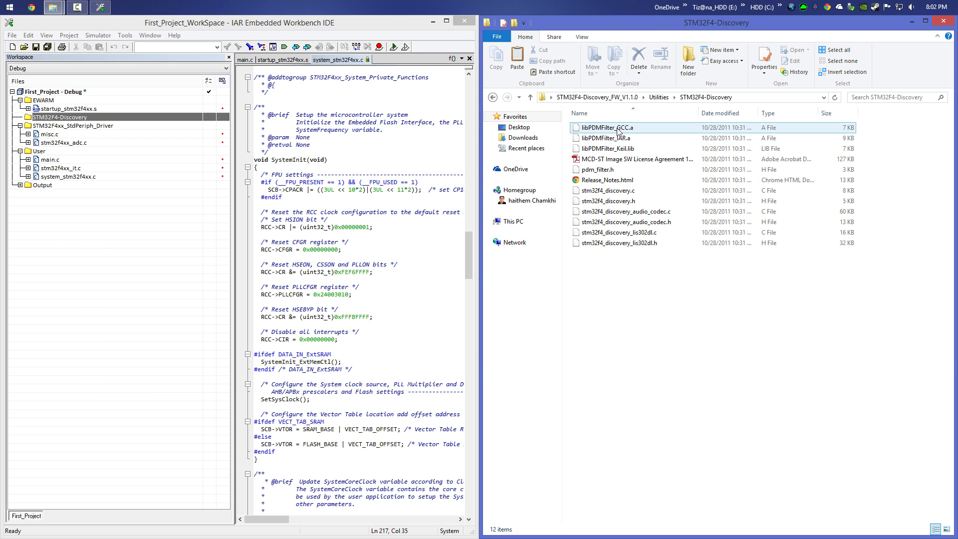
drag(618, 261, 613, 286)
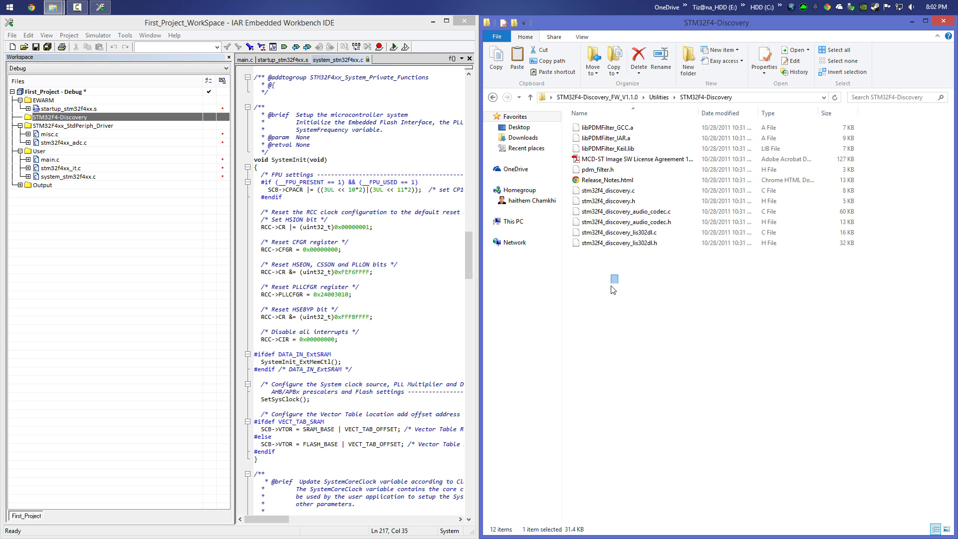
Add stm32f4_discovery.c from Utilities\STM32F4-Discovery of the STM32F4-Discovery_FW_V1.1.0 desktop folder to the STM32F4-Discovery group.
right_click(59, 120)
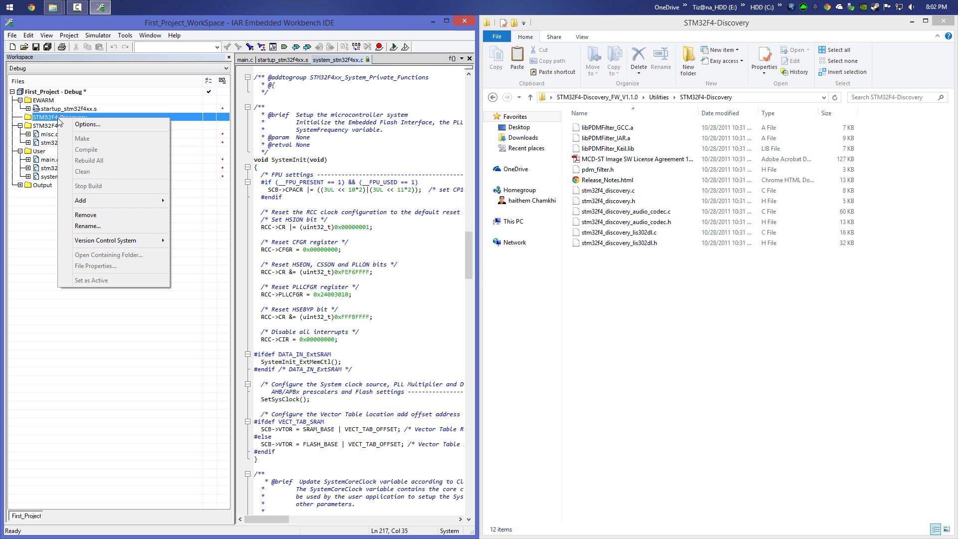
mouse_move(101, 200)
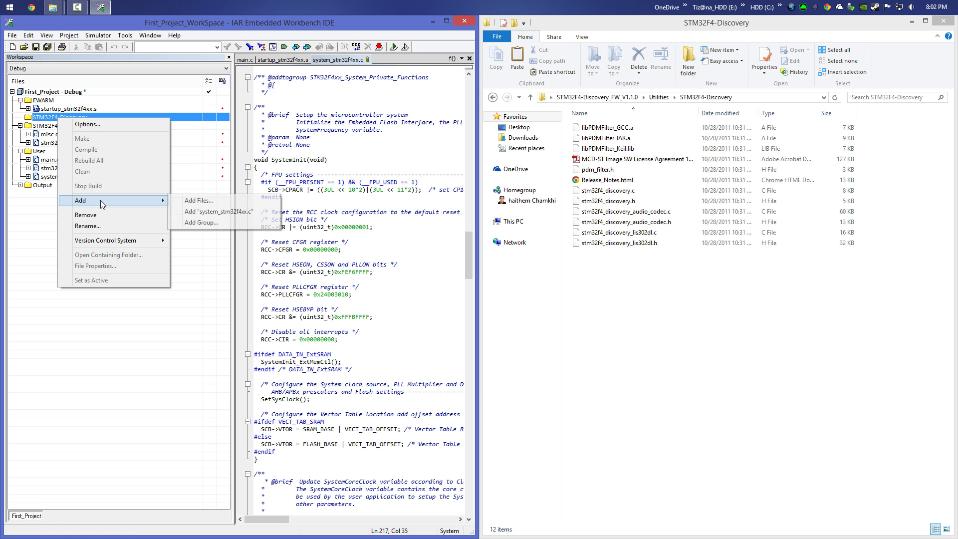
click(192, 201)
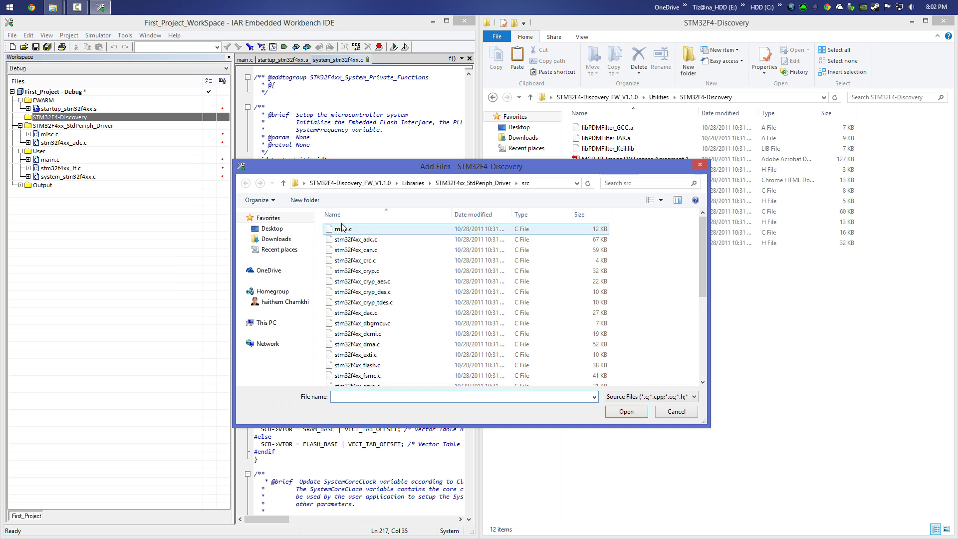
click(280, 229)
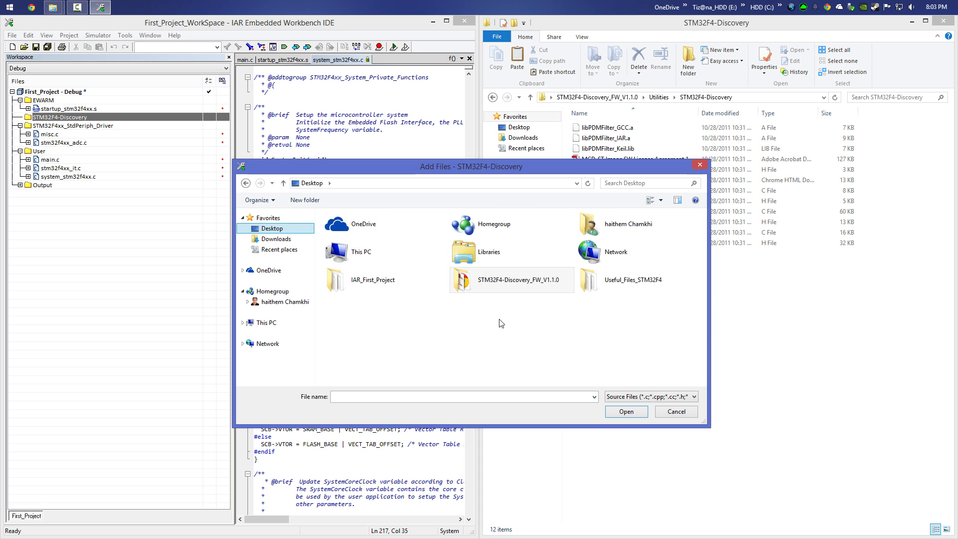
click(491, 287)
double_click(490, 285)
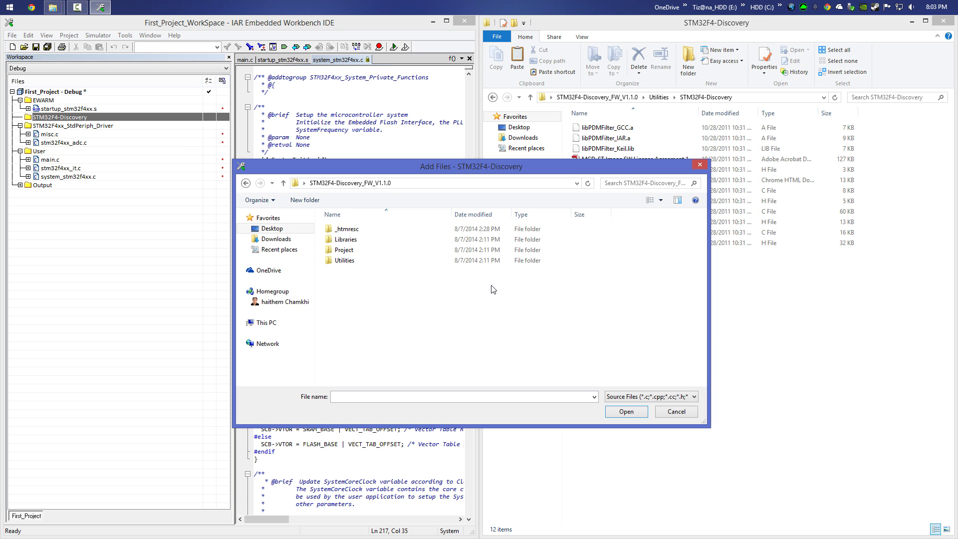
double_click(345, 261)
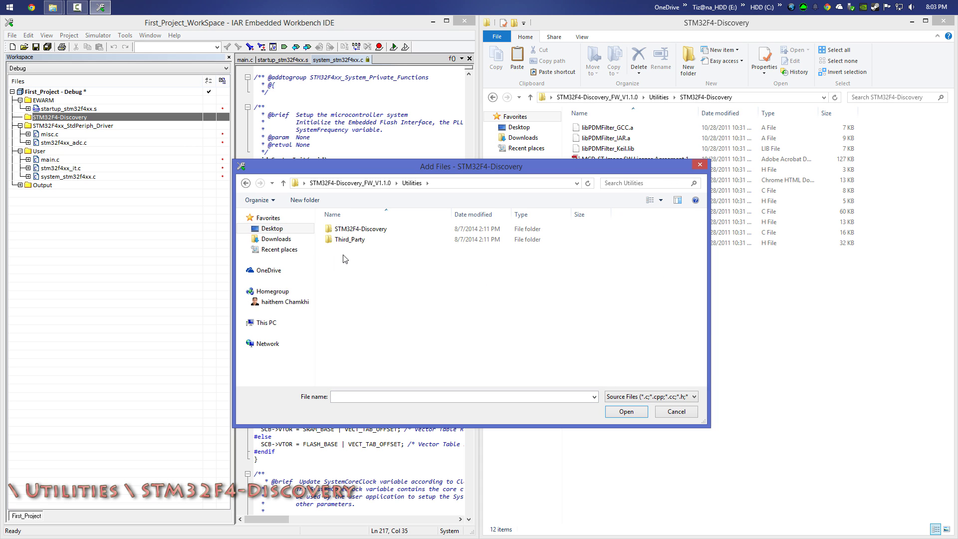
click(350, 231)
double_click(350, 231)
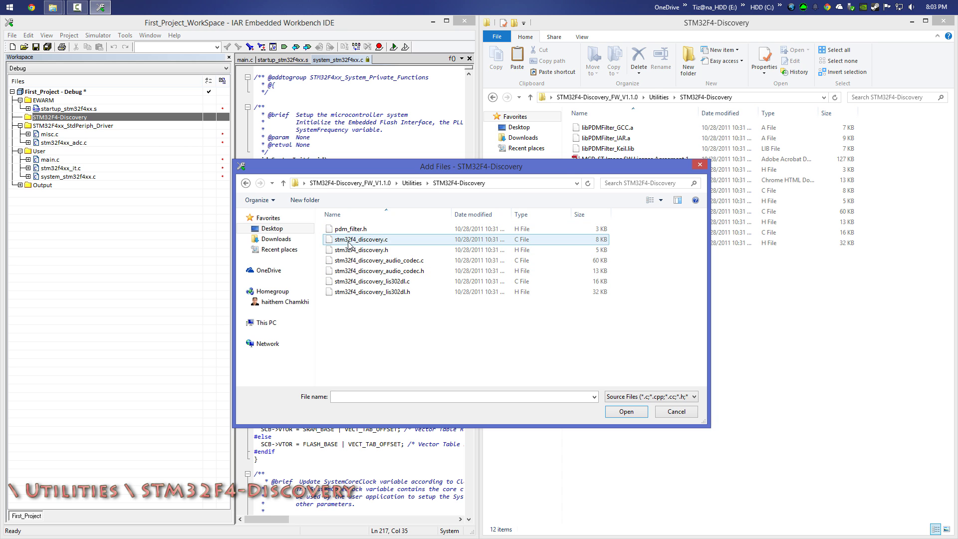
click(375, 240)
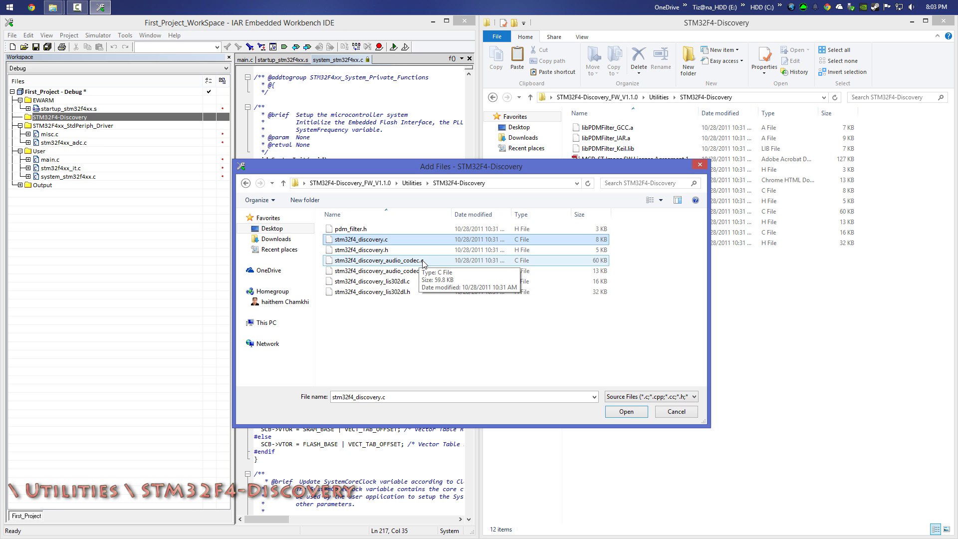
click(626, 412)
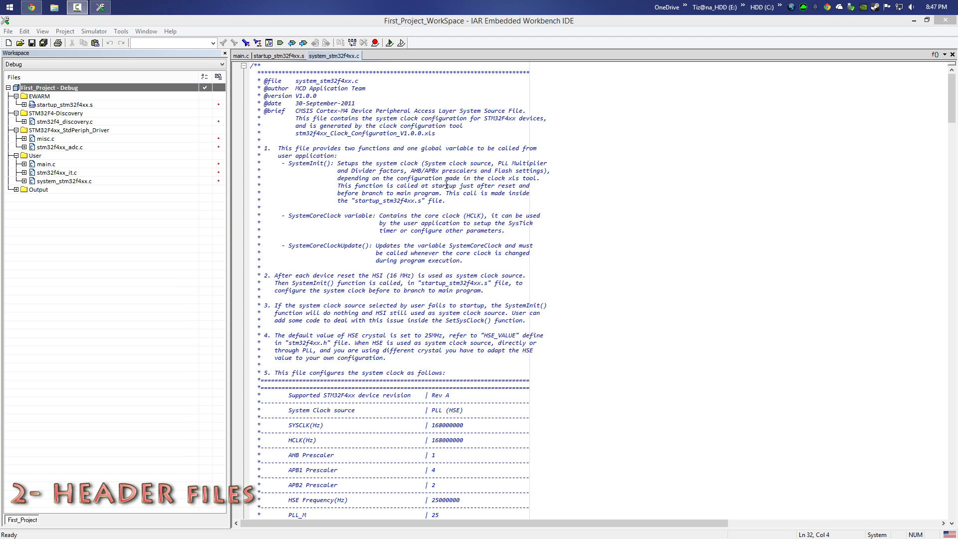
Snap the IDE to half the screen and open First_Project's C/C++ Compiler preprocessor options at the additional include directories.
key(super+Left)
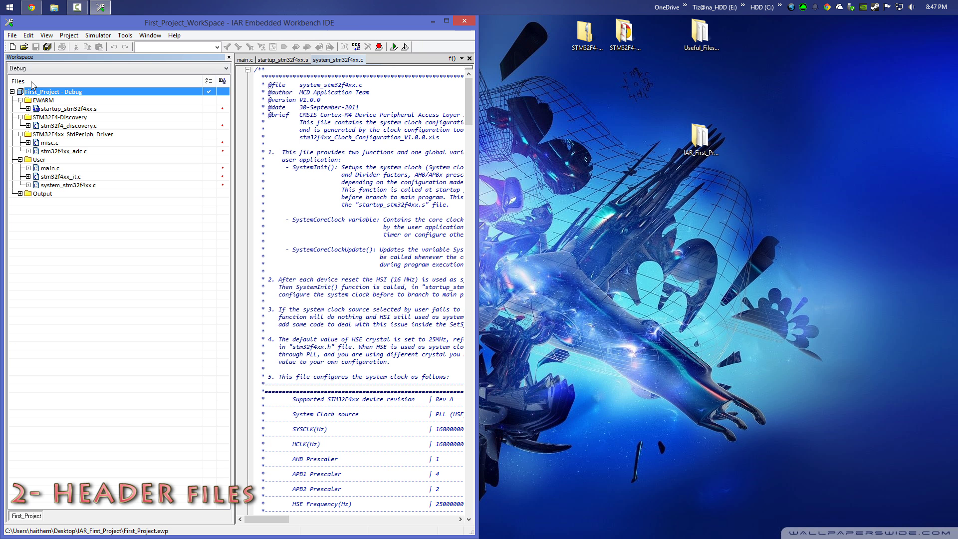
right_click(56, 95)
click(70, 101)
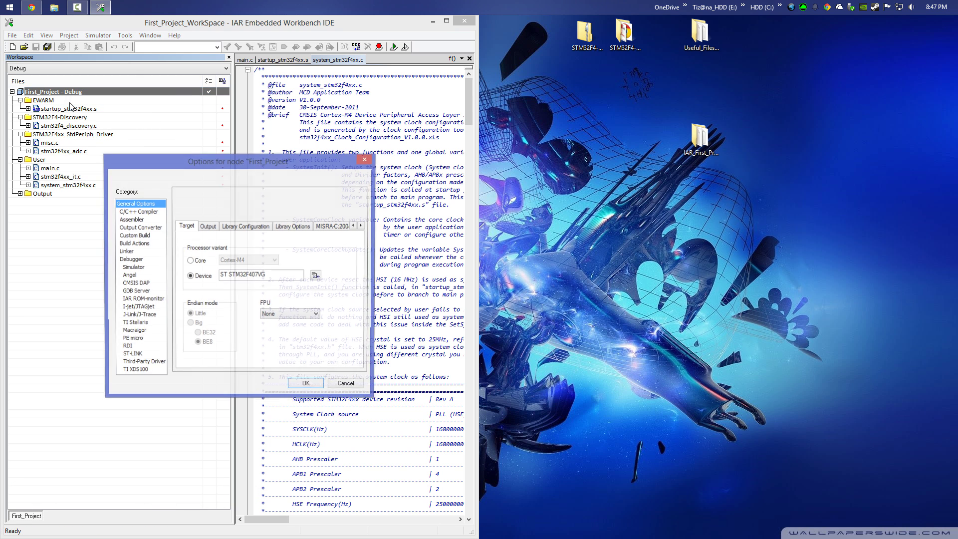
click(135, 211)
click(361, 226)
click(346, 227)
click(273, 277)
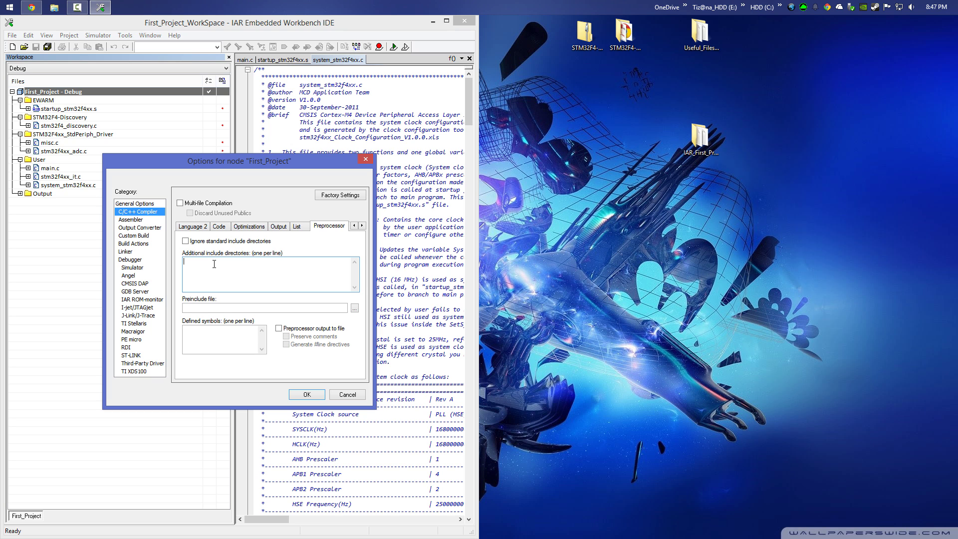
click(694, 41)
click(624, 38)
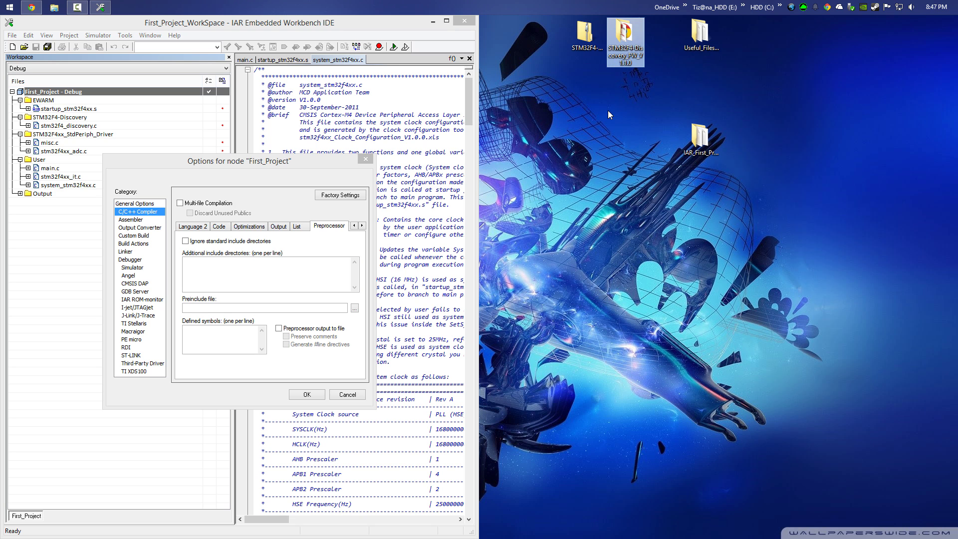
drag(307, 163, 320, 160)
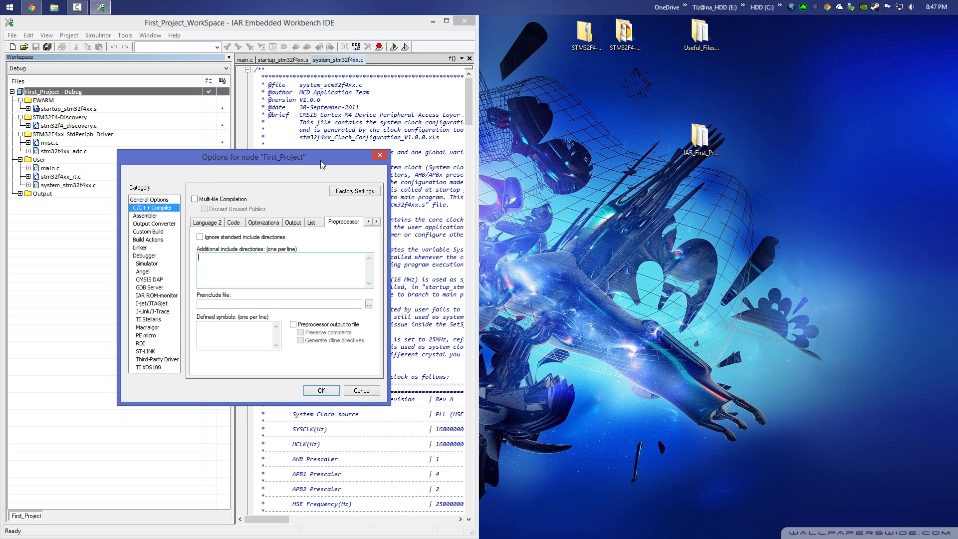
click(286, 271)
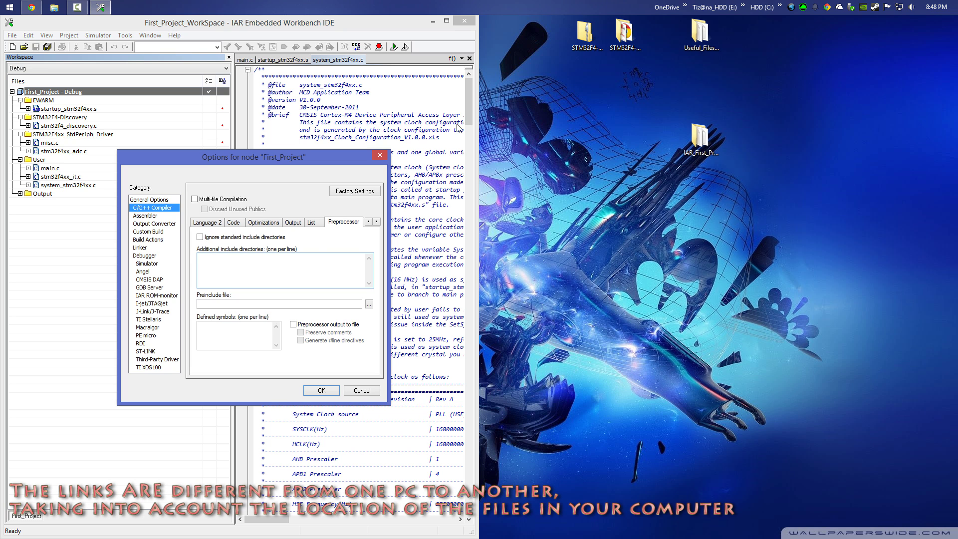
click(618, 44)
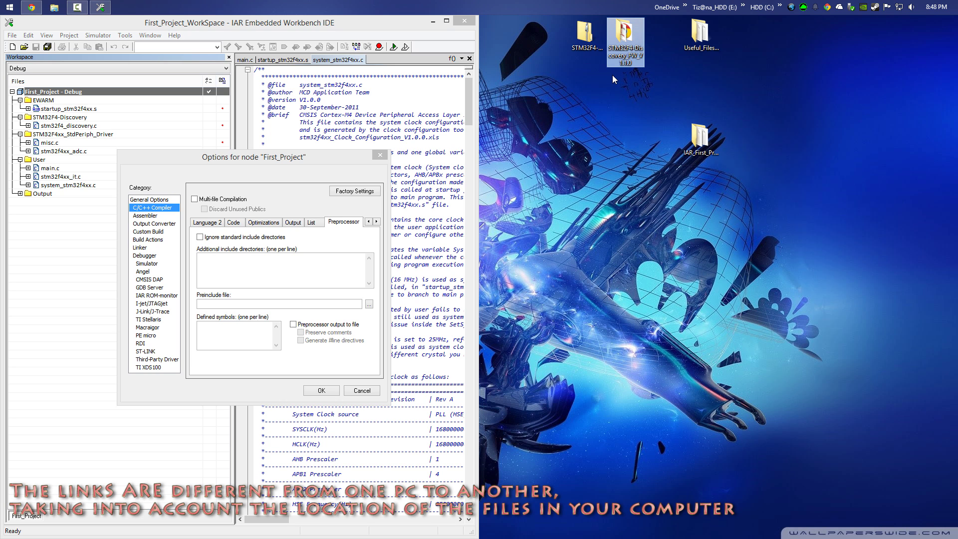
click(217, 274)
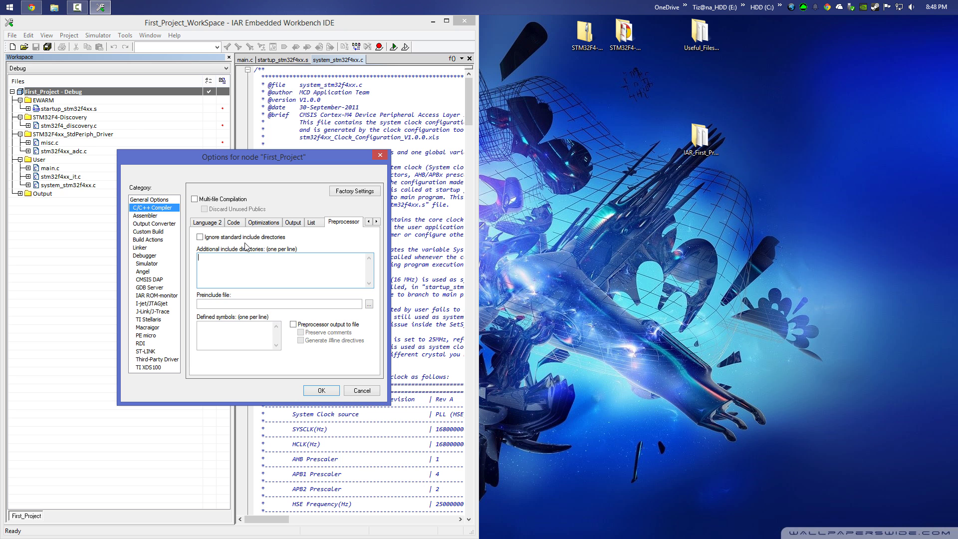
click(618, 50)
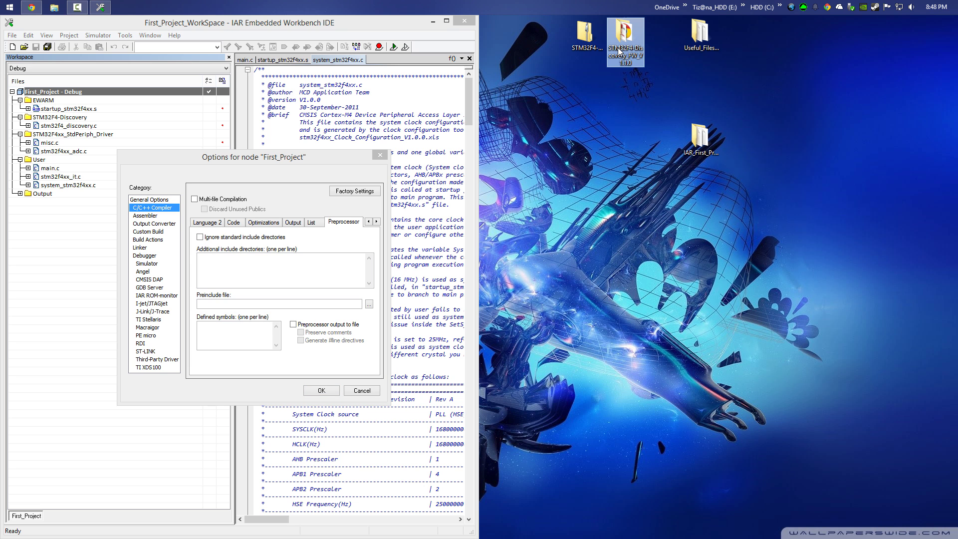
Open Libraries\CMSIS\Include inside the STM32F4-Discovery_FW_V1.1.0 desktop folder, with the Explorer window beside the options dialog.
double_click(630, 40)
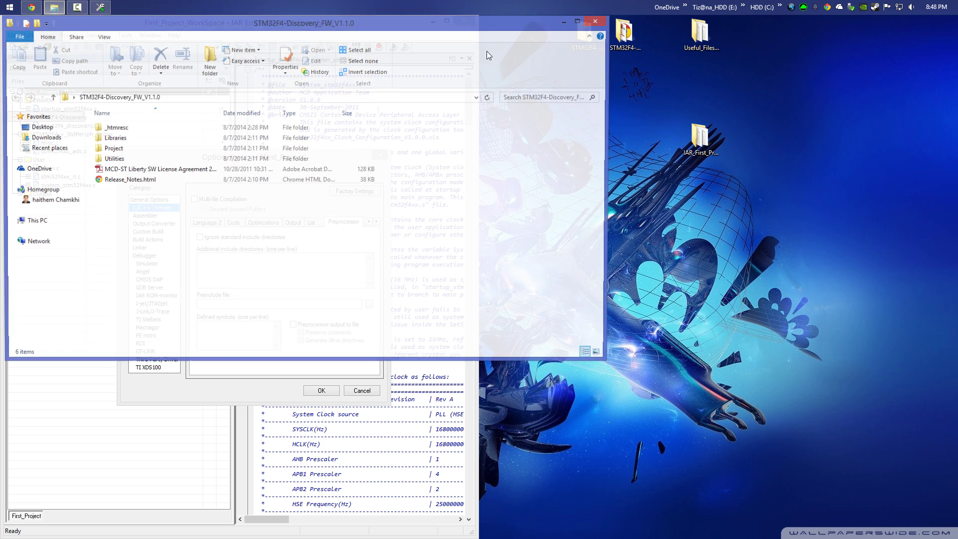
drag(436, 20, 957, 29)
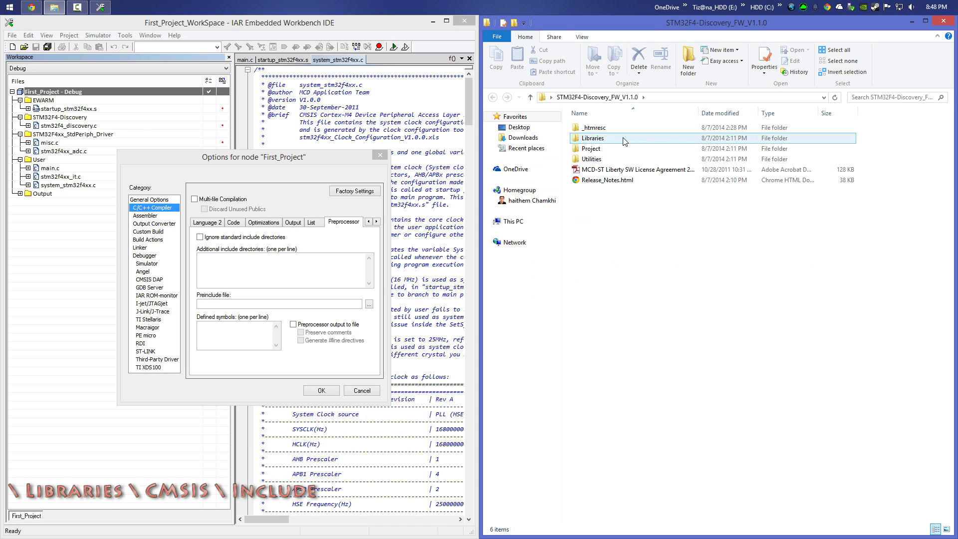
double_click(599, 138)
click(595, 130)
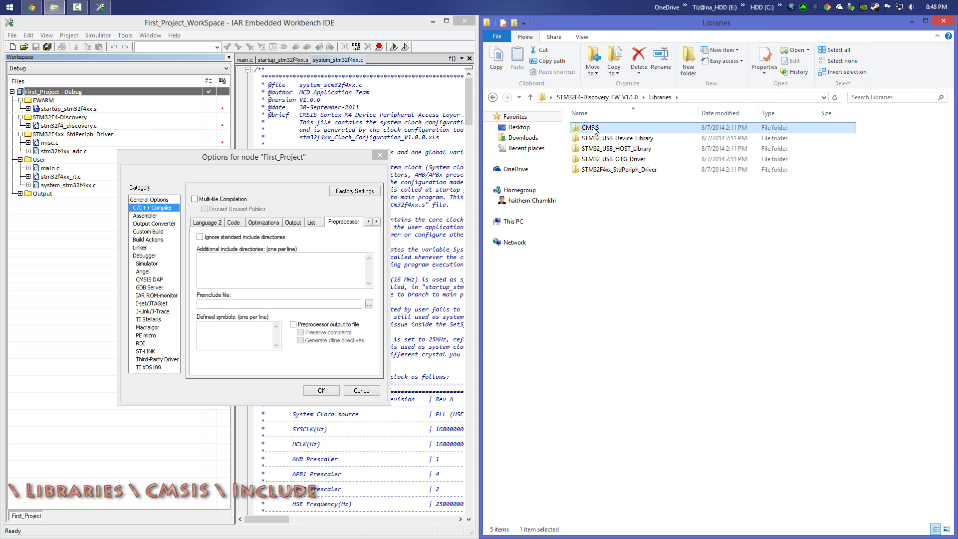
double_click(593, 130)
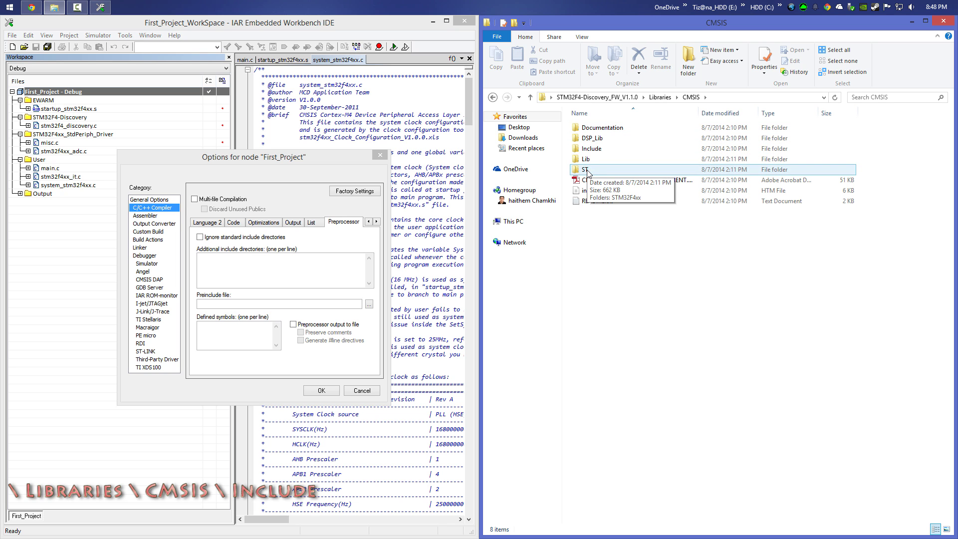
double_click(592, 149)
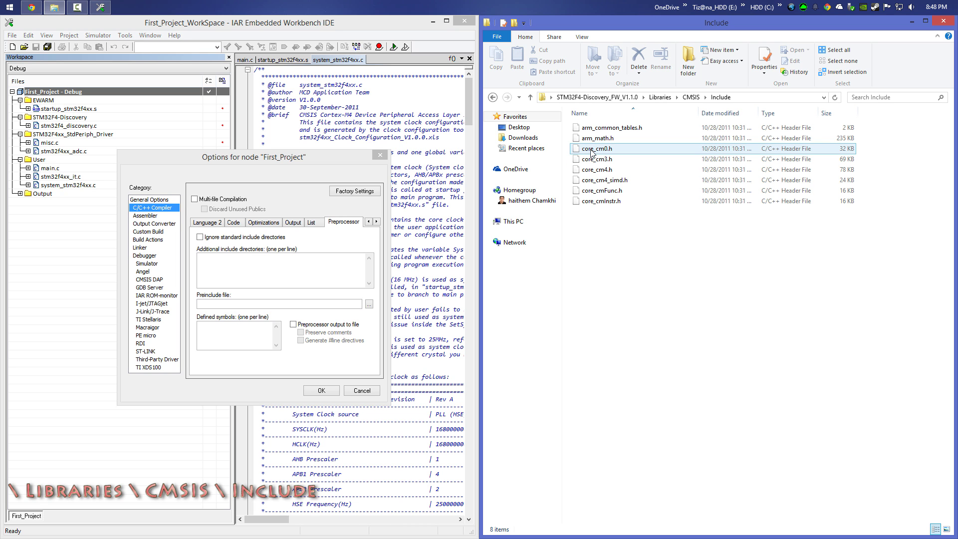
mouse_move(612, 225)
mouse_down()
mouse_move(598, 124)
mouse_move(601, 239)
mouse_up()
click(602, 170)
click(604, 159)
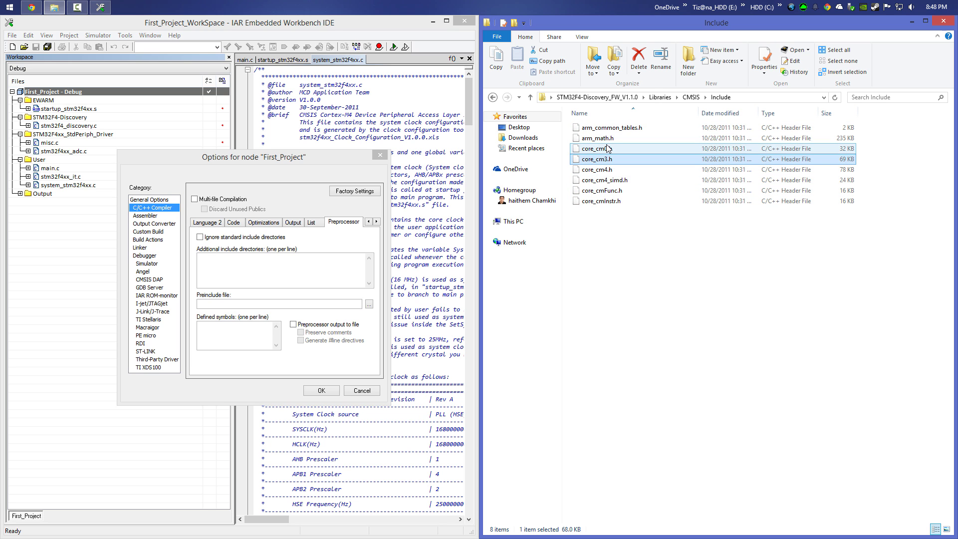
click(608, 148)
click(603, 139)
click(622, 246)
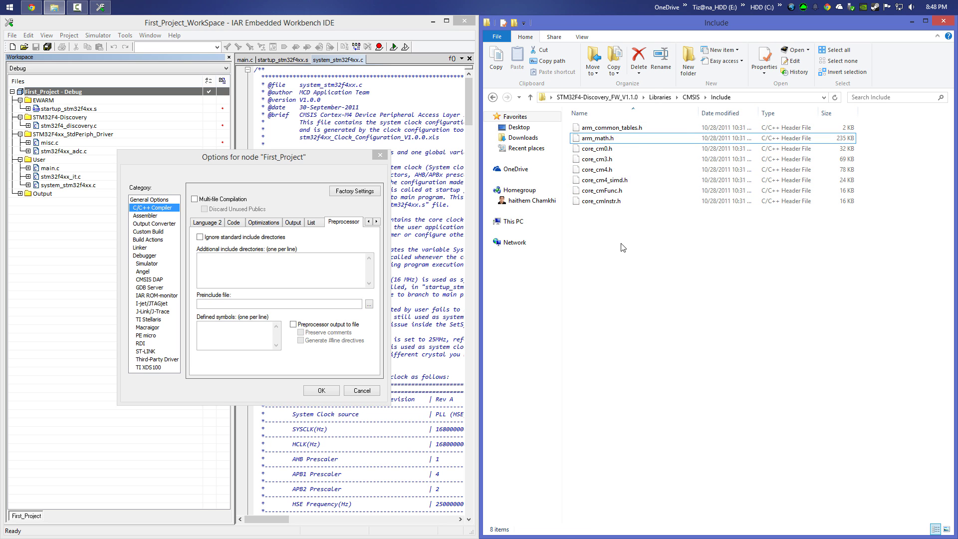
Add the full path of Libraries\CMSIS\Include to the additional include directories and close the Explorer window.
click(760, 98)
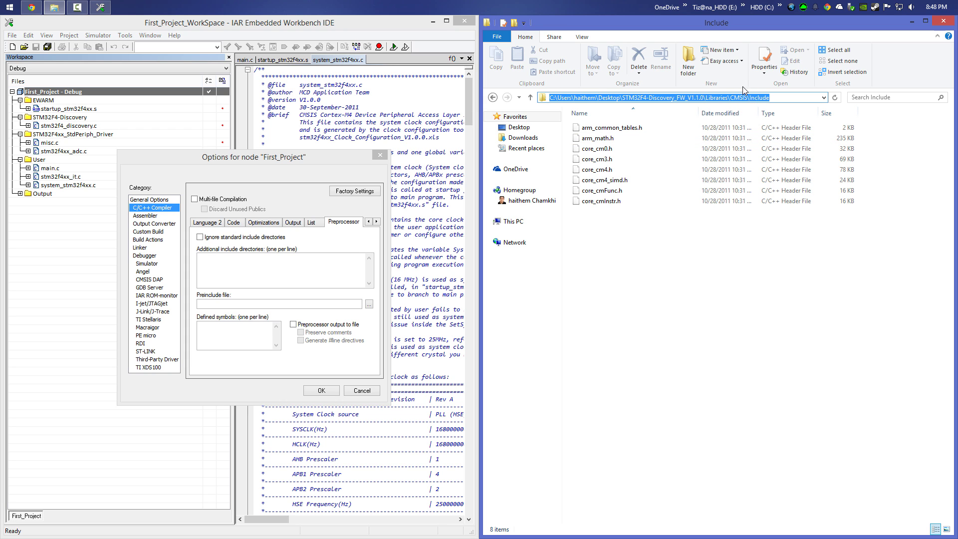
click(261, 267)
key(ctrl+v)
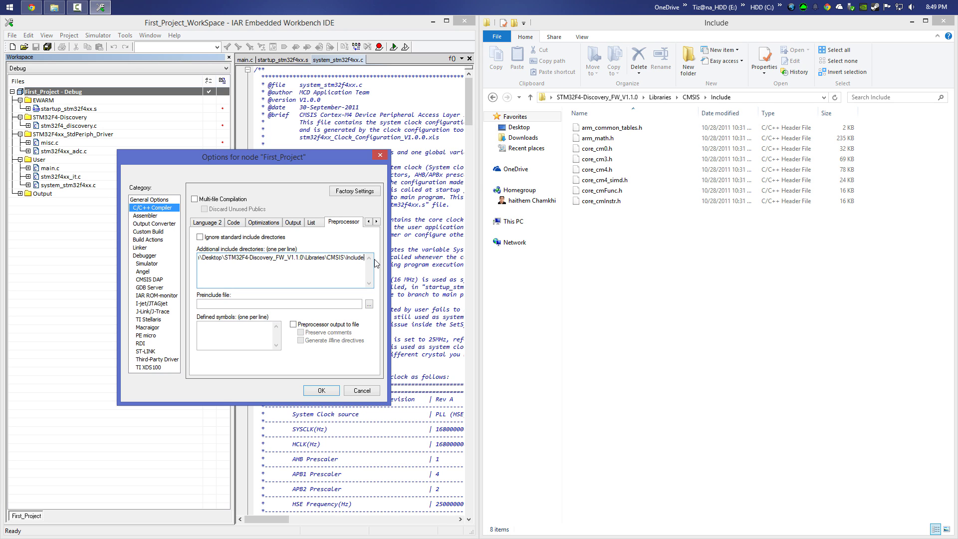
key(Home)
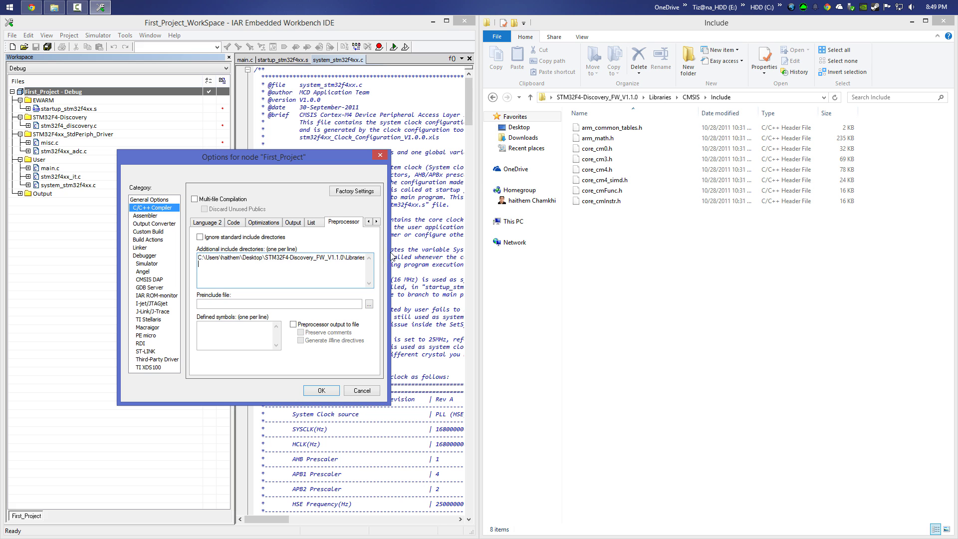
click(943, 23)
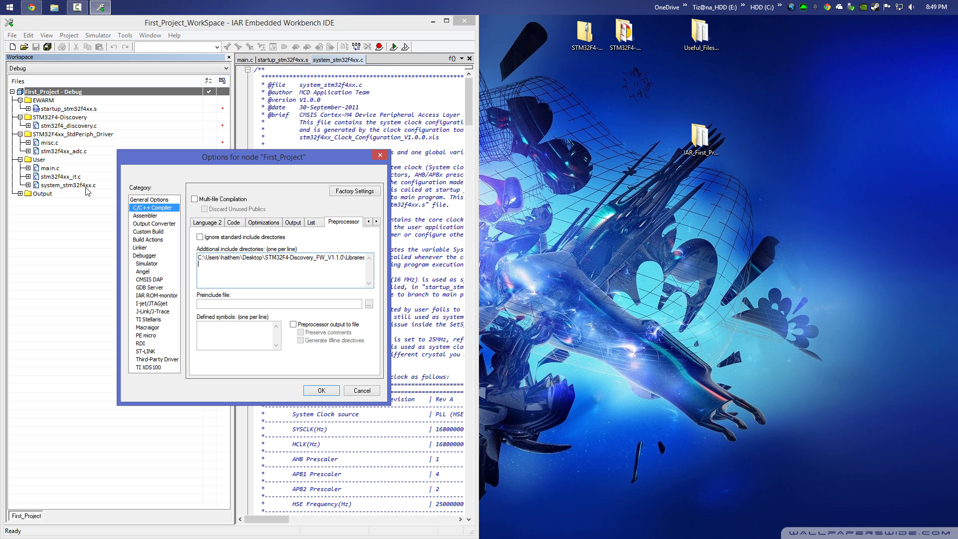
Open Libraries\CMSIS\ST\STM32F4xx\Include inside the STM32F4-Discovery_FW_V1.1.0 desktop folder, with the Explorer window beside the options dialog.
click(626, 40)
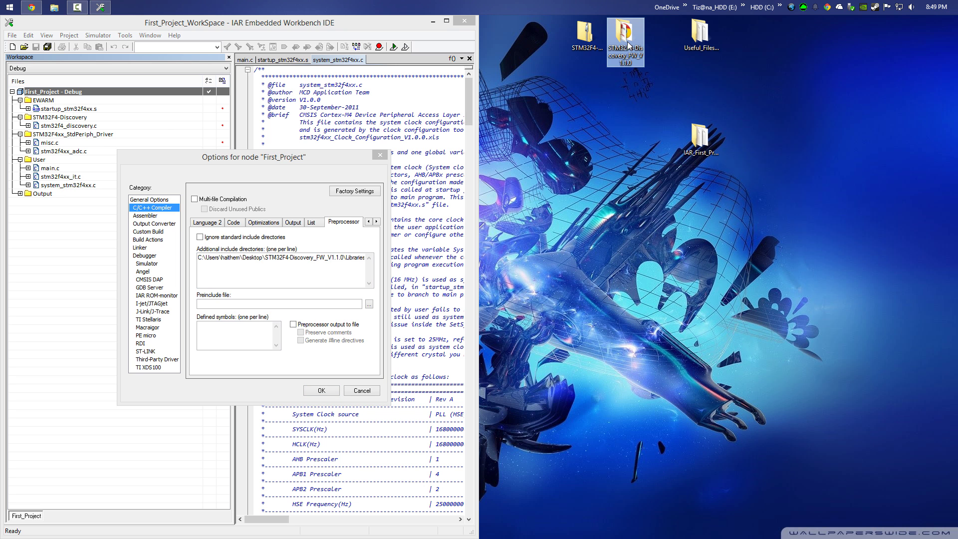
double_click(625, 40)
key(super+Right)
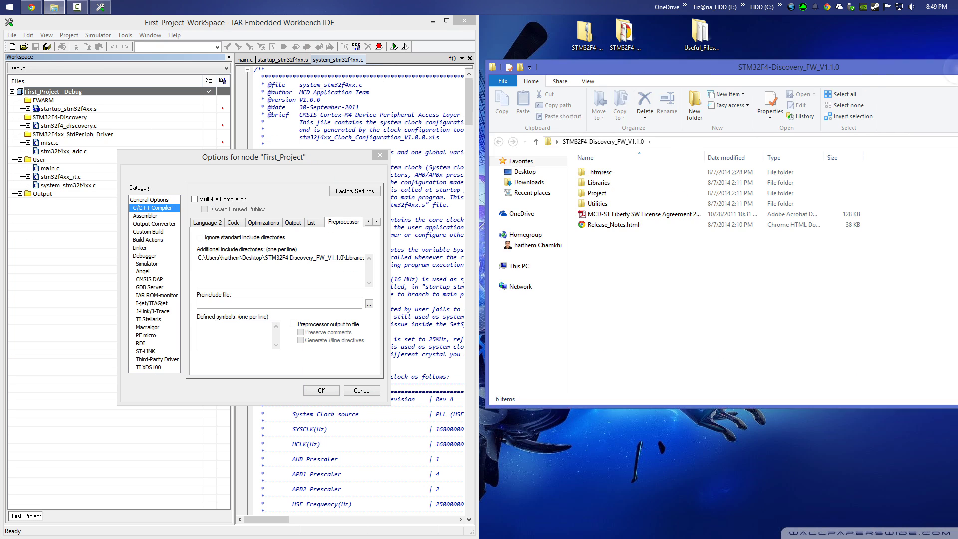
double_click(594, 139)
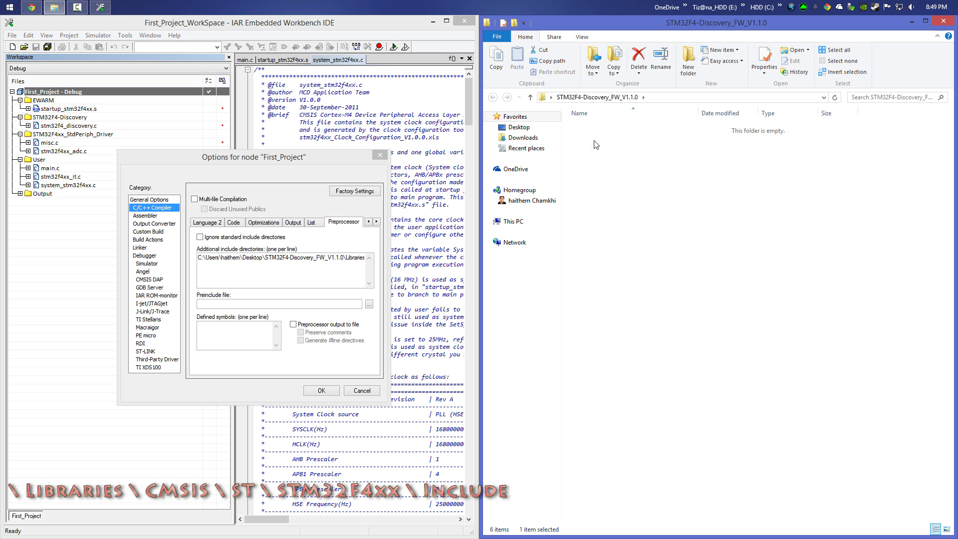
double_click(593, 129)
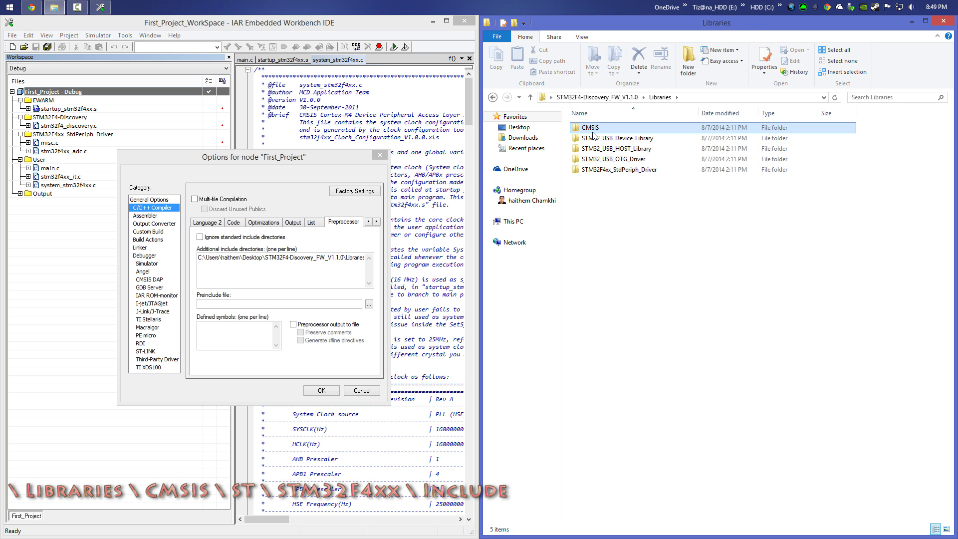
double_click(596, 169)
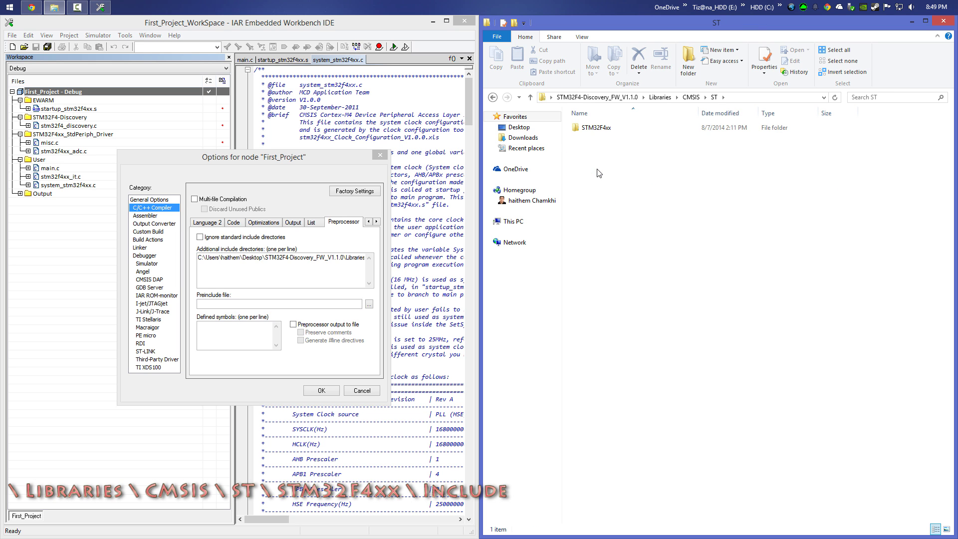
double_click(594, 128)
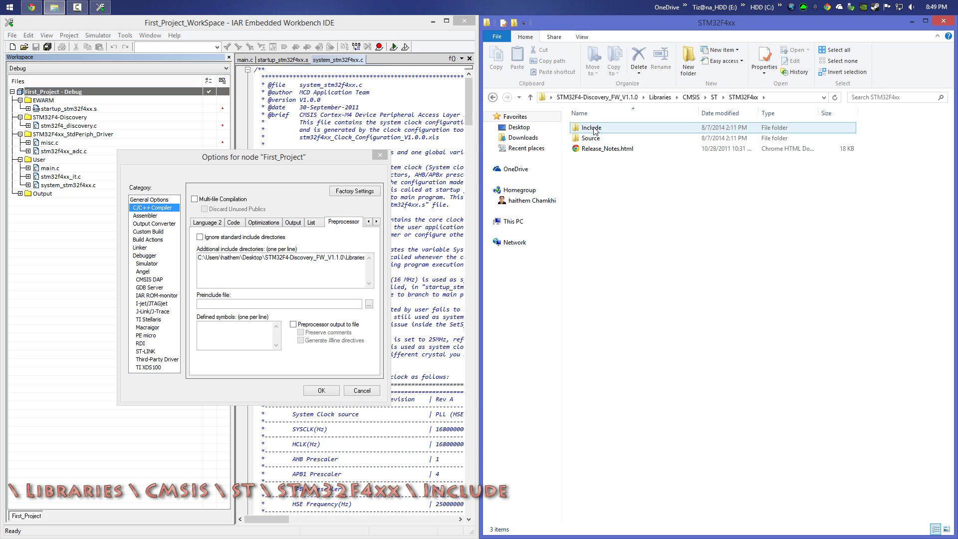
double_click(595, 129)
drag(630, 187, 580, 126)
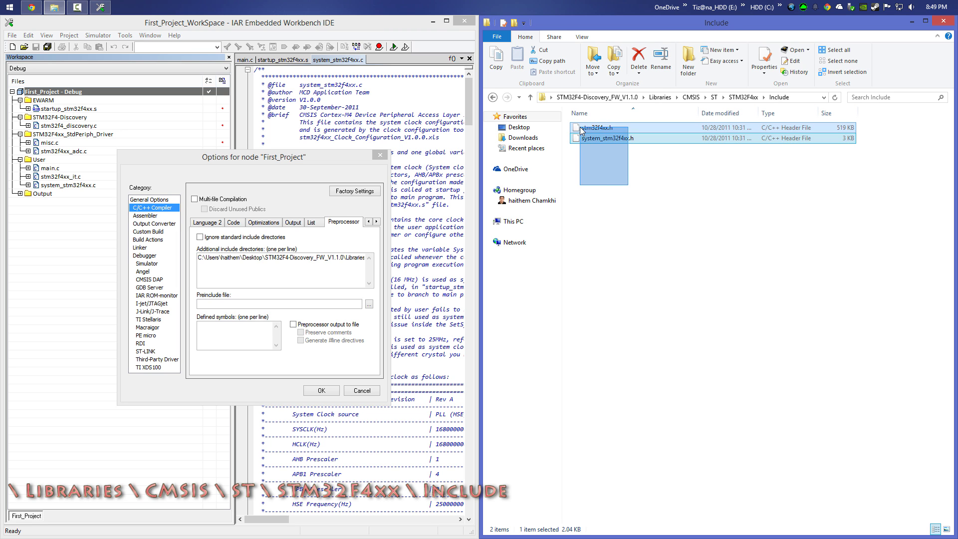
click(625, 202)
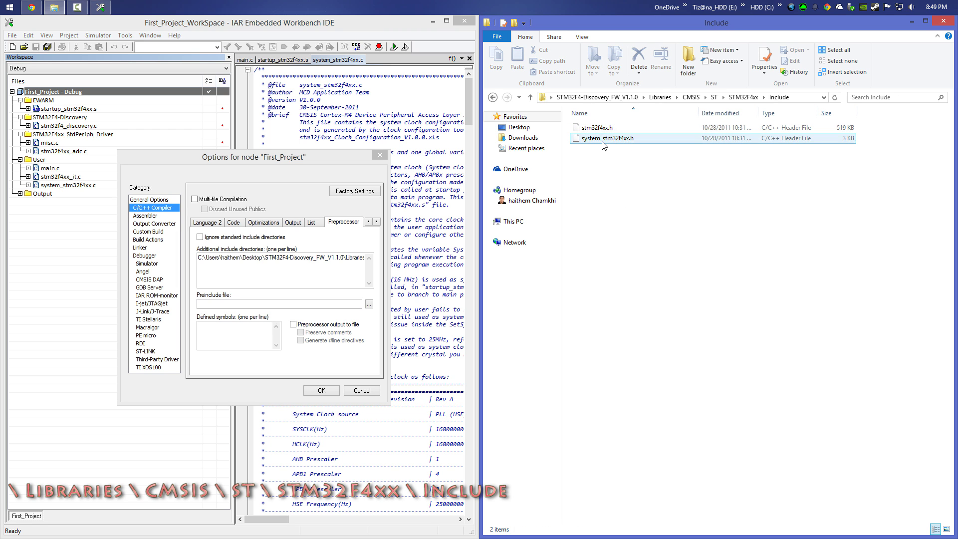
Add the full path of Libraries\CMSIS\ST\STM32F4xx\Include as the second line of the additional include directories.
click(798, 98)
click(276, 271)
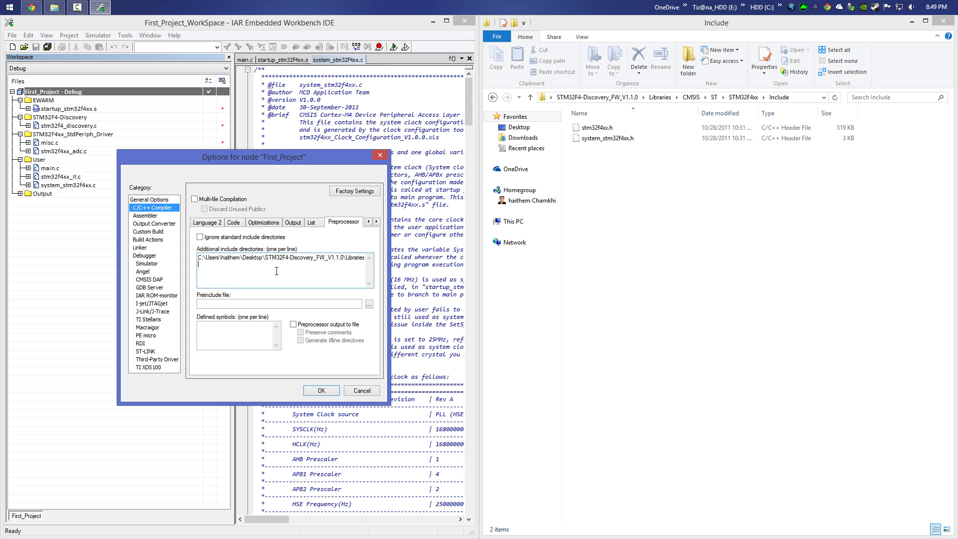
key(Return)
key(ctrl+v)
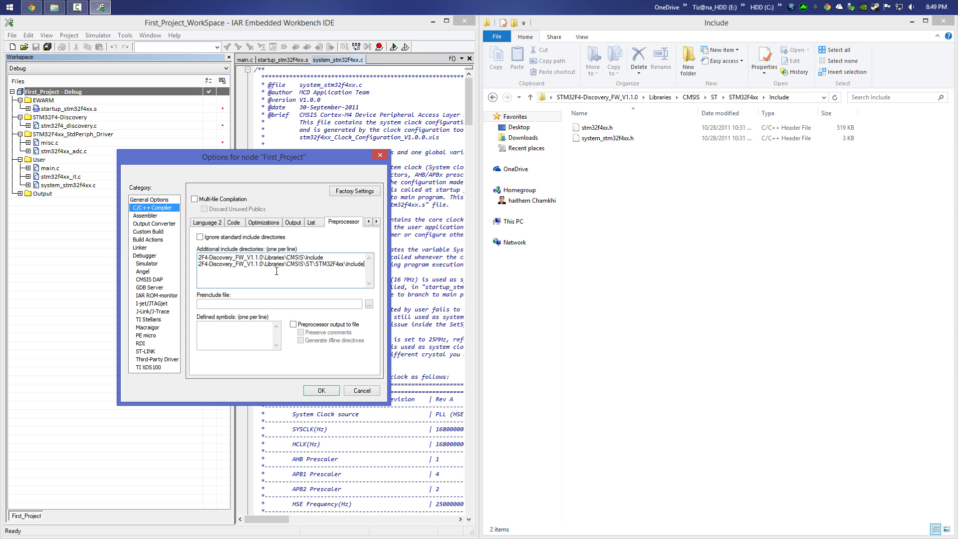
Open stm32f4xx.h in Altium Designer beside the options dialog and highlight the #ifdef USE_STDPERIPH_DRIVER block near the file's end.
click(607, 131)
click(606, 129)
double_click(618, 126)
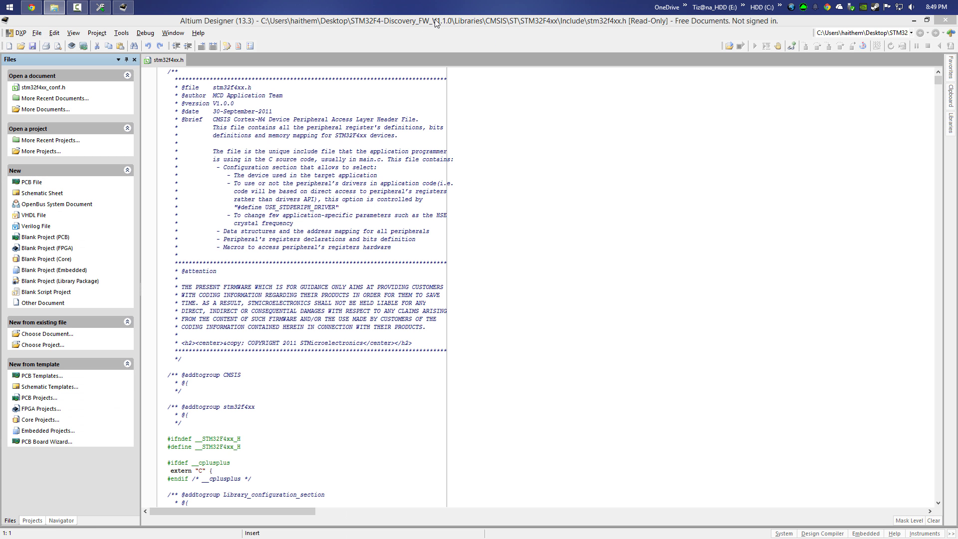
drag(405, 20, 956, 148)
scroll(930, 148, down, 9)
drag(934, 86, 954, 499)
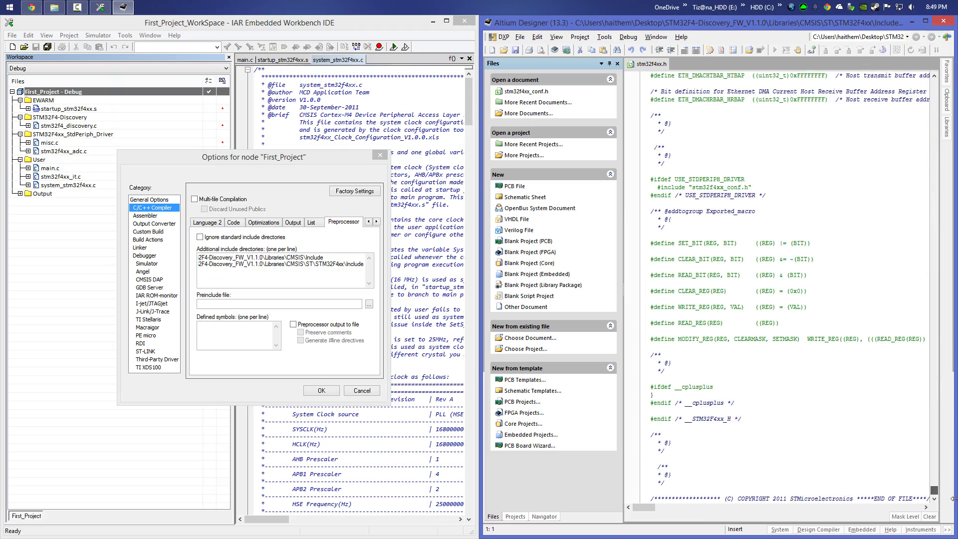
drag(651, 179, 674, 197)
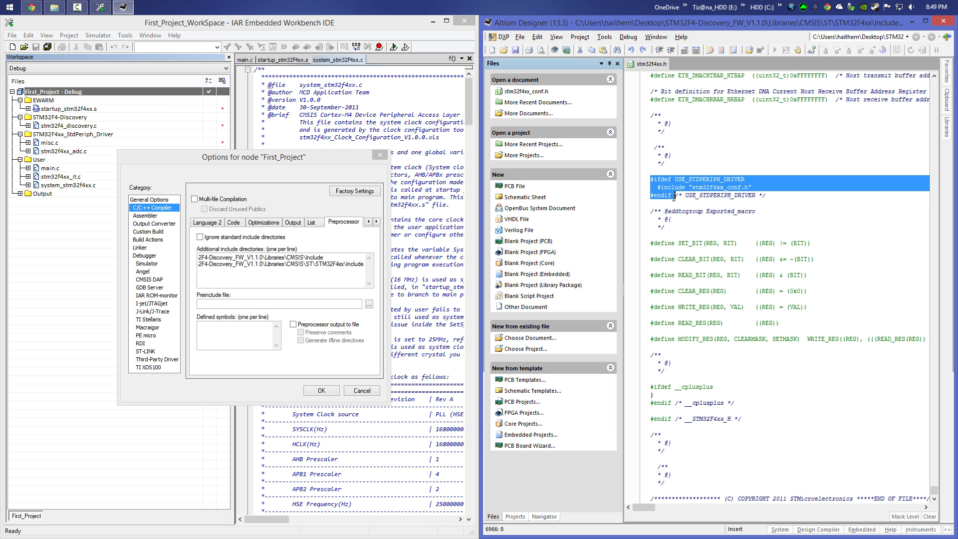
Copy USE_STDPERIPH_DRIVER from the header's #ifdef line into the project's defined symbols and add STM32F4XX on the second line.
click(696, 189)
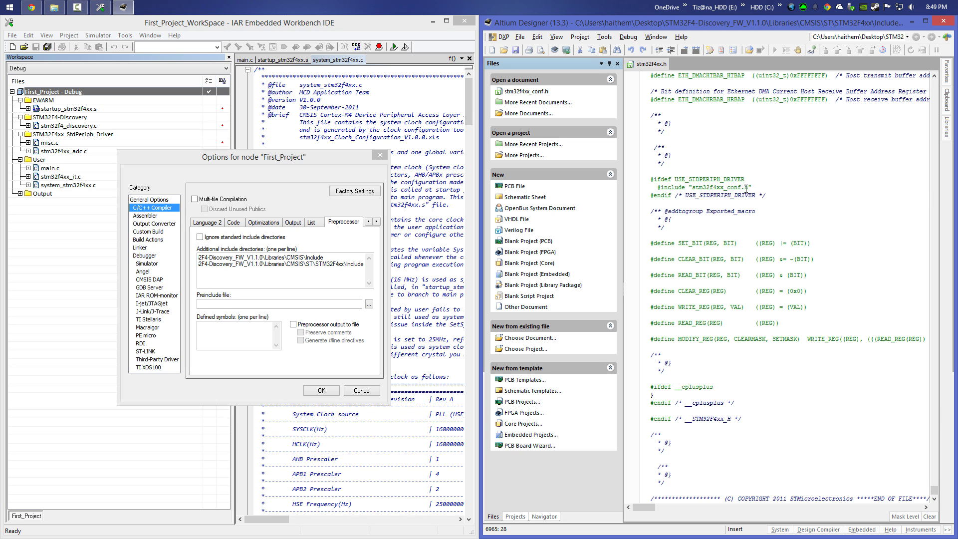
mouse_move(675, 180)
mouse_down()
mouse_move(747, 181)
mouse_move(674, 180)
mouse_up()
click(738, 179)
right_click(683, 183)
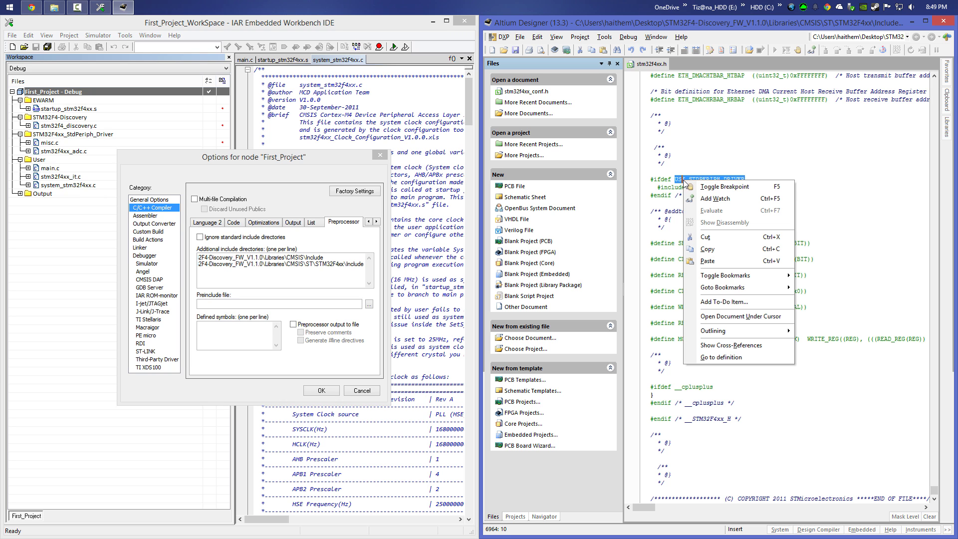
click(713, 248)
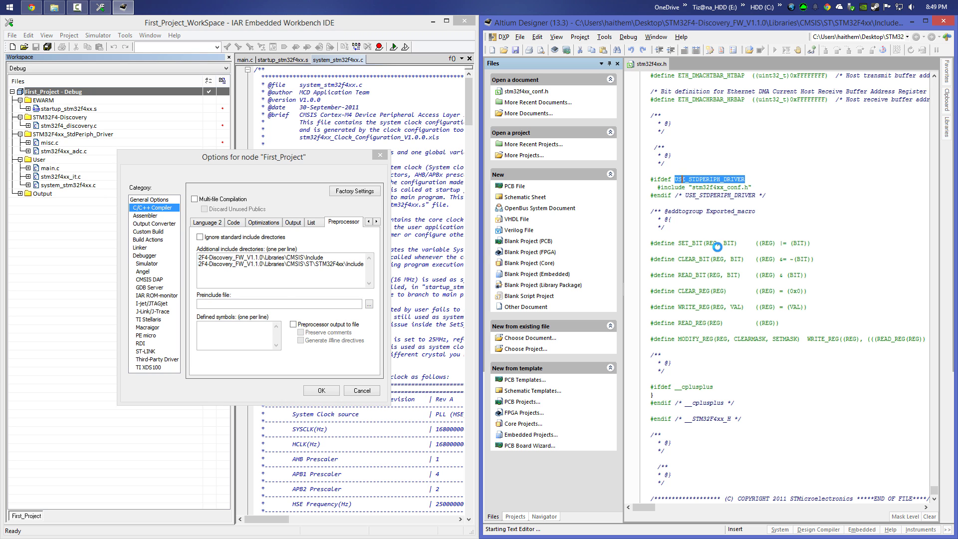
click(260, 333)
key(ctrl+v)
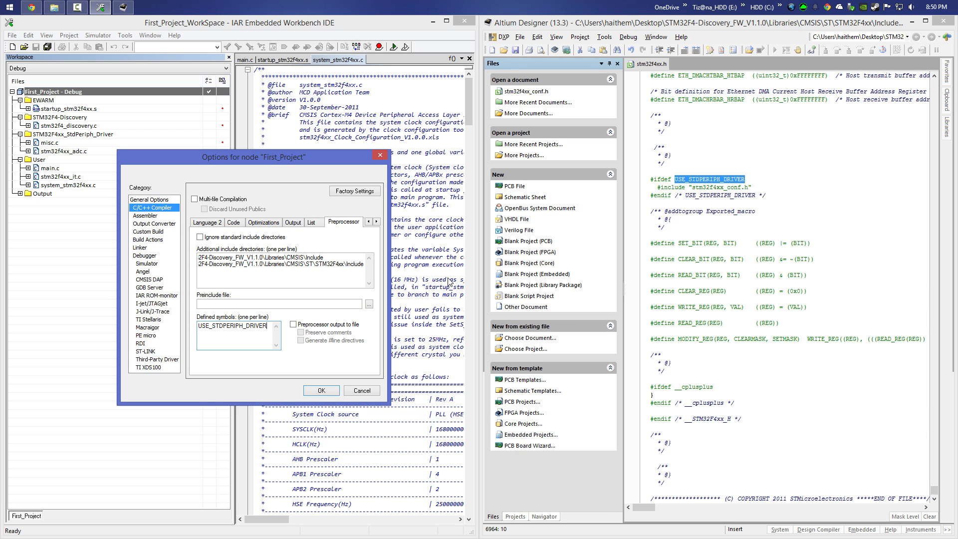
click(206, 343)
text(STM32F4XX)
Copy stm32f4xx_conf.h from the Useful_Files_STM32F4 desktop folder into the IAR_First_Project folder.
click(794, 166)
drag(750, 187, 693, 189)
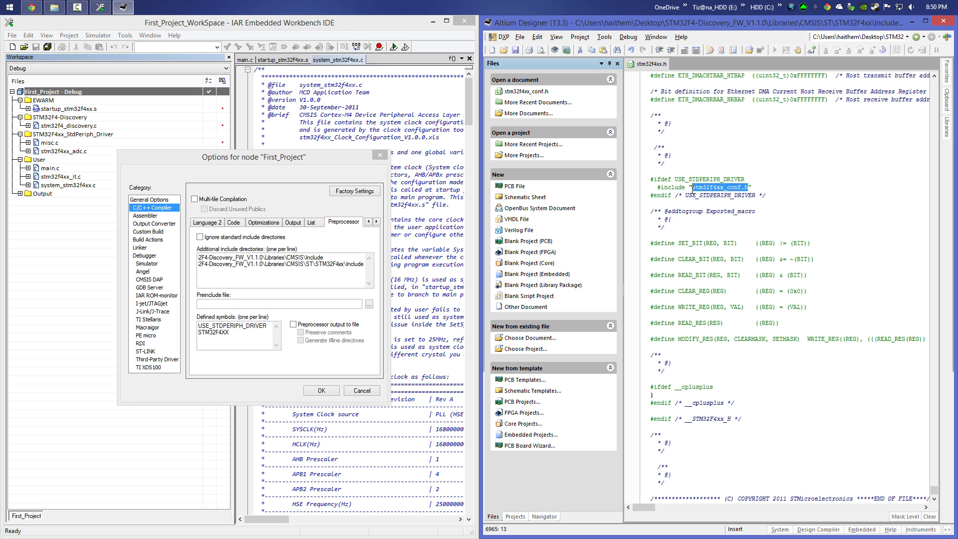
click(914, 23)
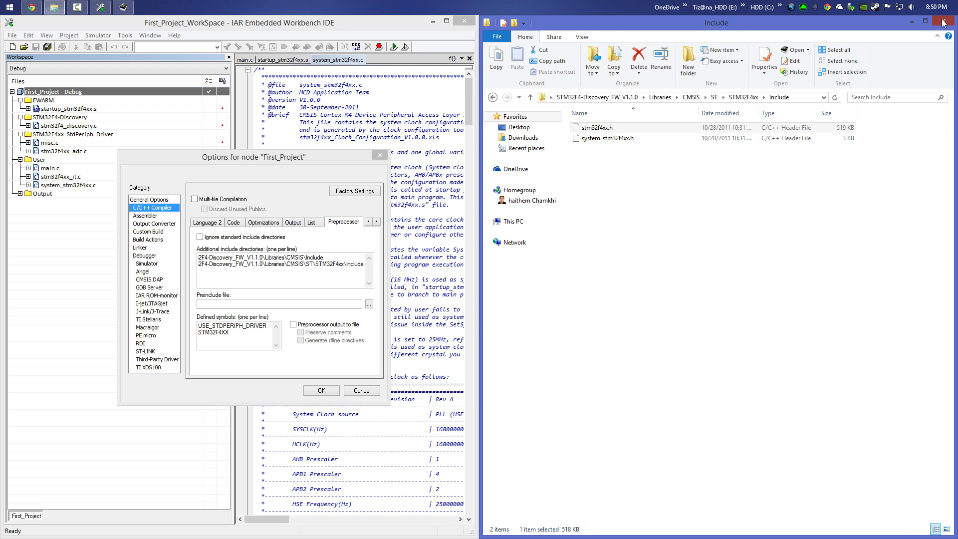
click(936, 22)
click(709, 44)
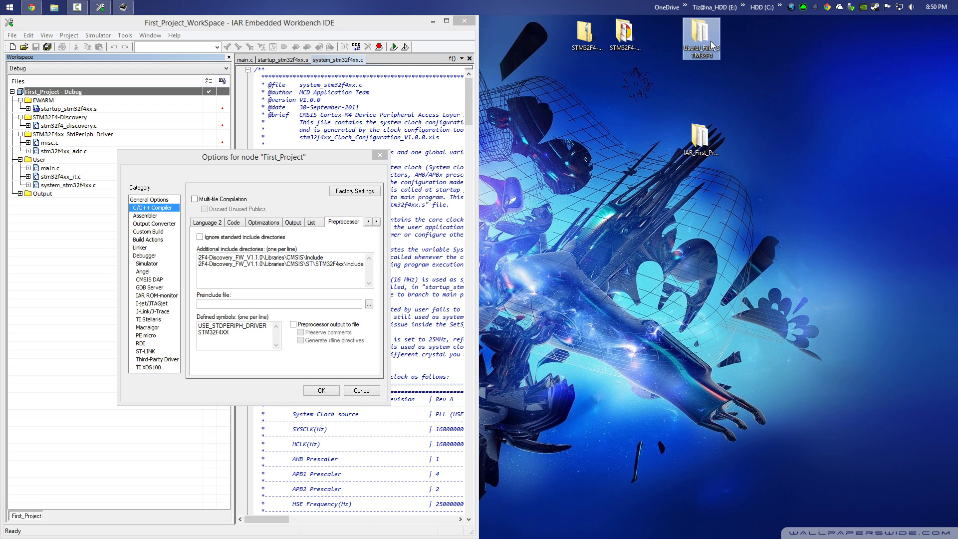
double_click(712, 45)
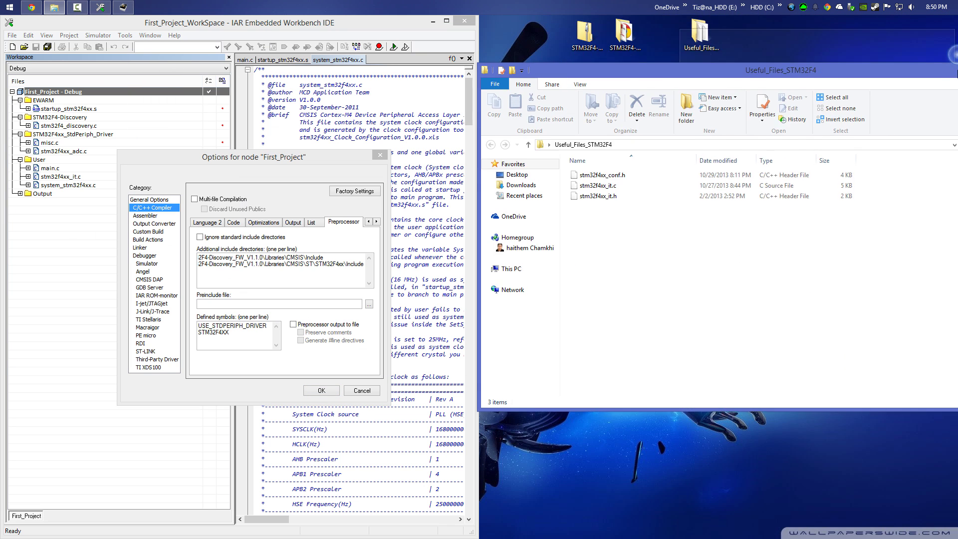
click(630, 128)
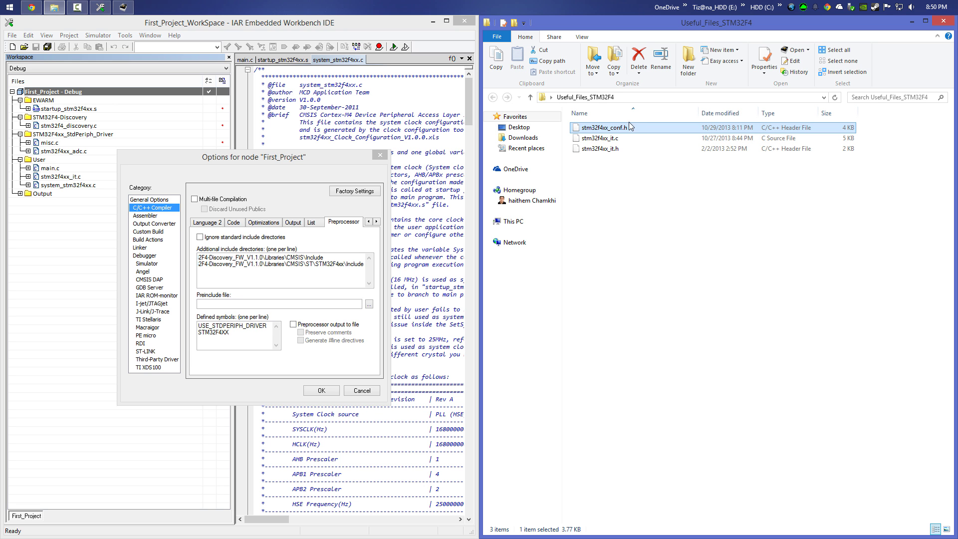
click(909, 23)
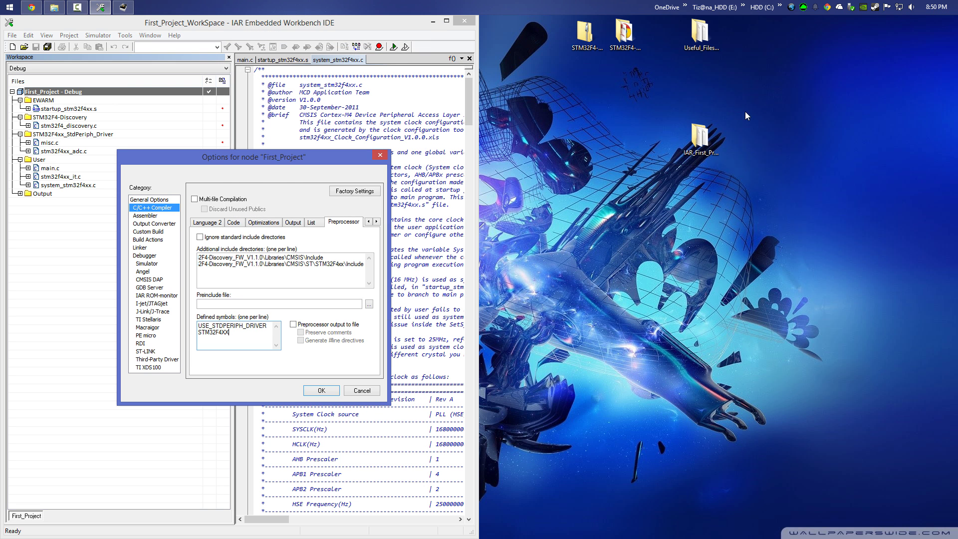
double_click(713, 133)
key(ctrl+v)
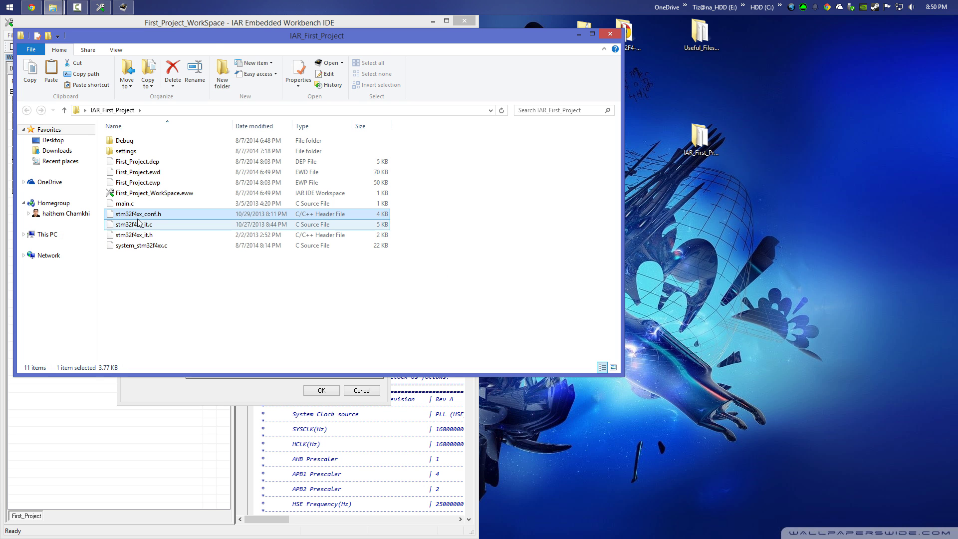
Place the IAR_First_Project window beside the options dialog and open its stm32f4xx_conf.h at the Includes section in Altium Designer.
drag(212, 35, 953, 75)
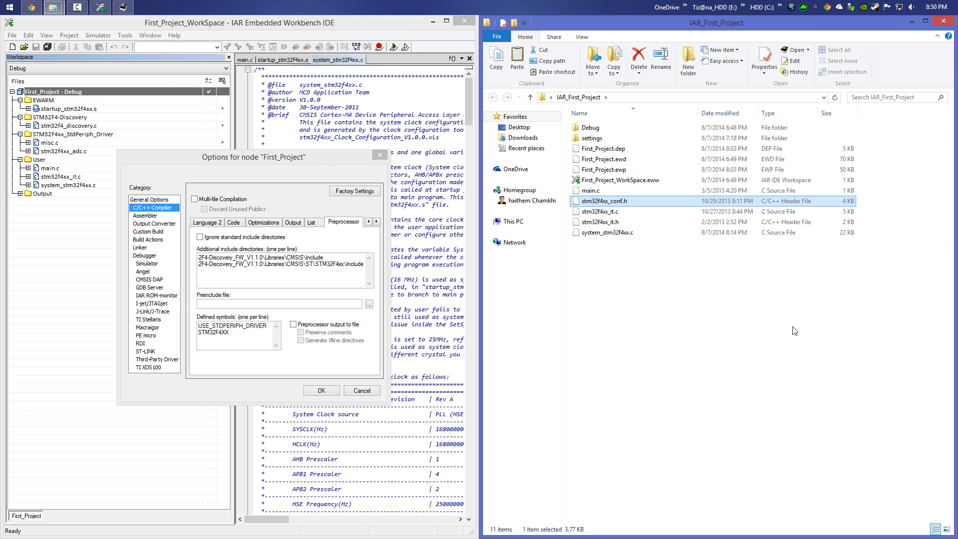
click(808, 310)
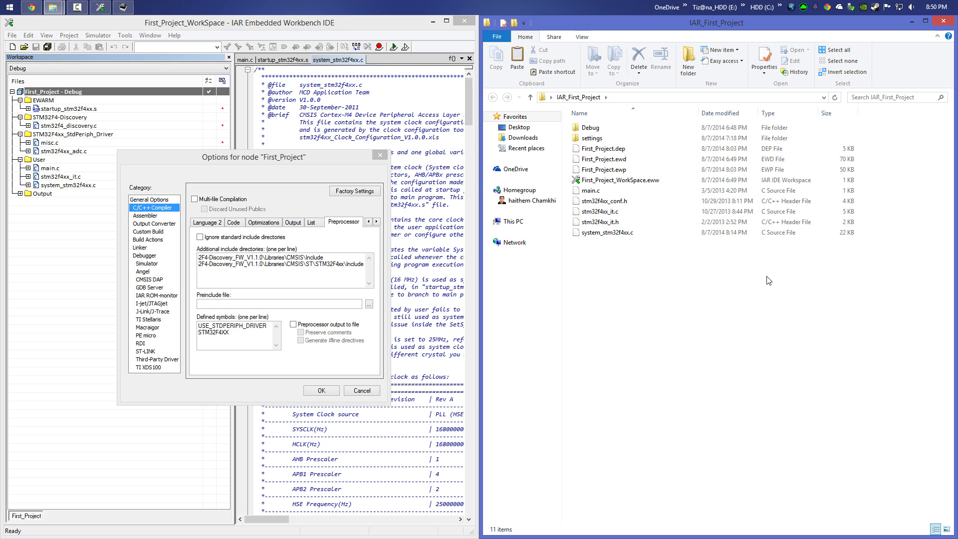
click(615, 202)
double_click(615, 202)
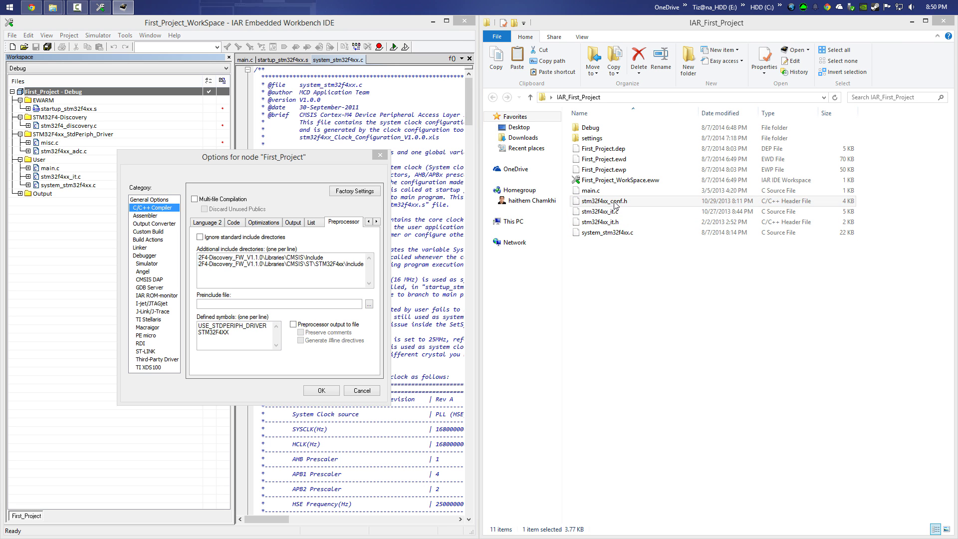
click(809, 210)
scroll(808, 210, down, 1)
scroll(809, 209, down, 7)
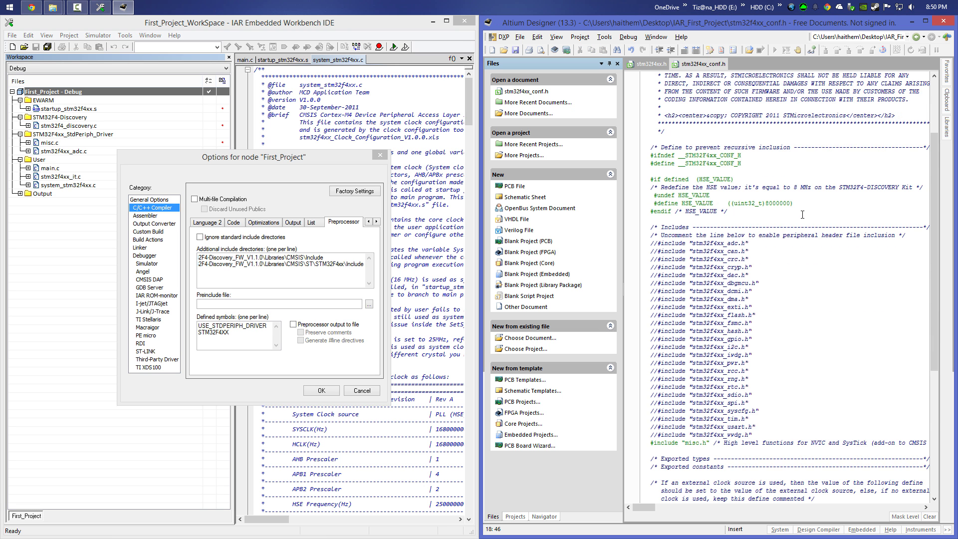
Uncomment the stm32f4xx_adc.h include line in stm32f4xx_conf.h.
click(729, 148)
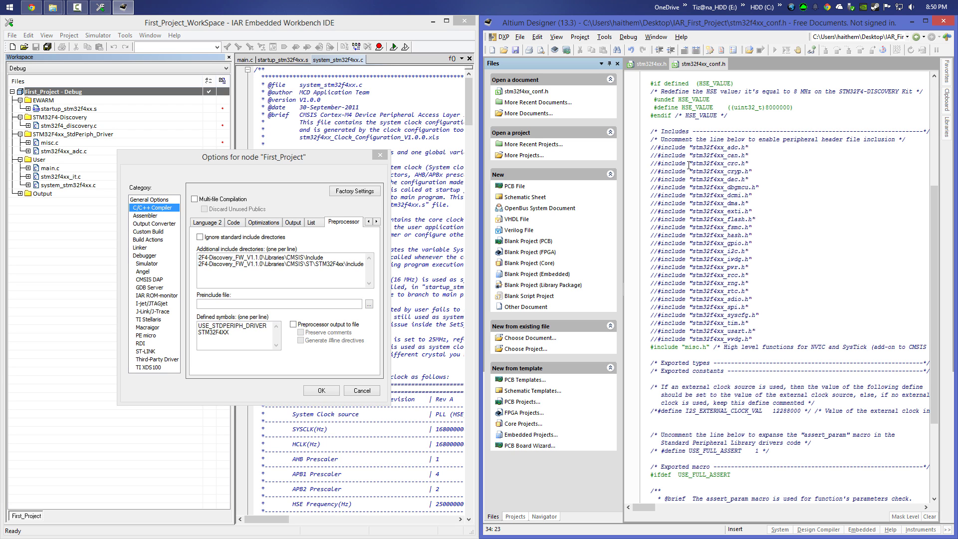
click(657, 148)
drag(657, 147, 650, 147)
click(653, 148)
click(651, 347)
drag(724, 347, 824, 348)
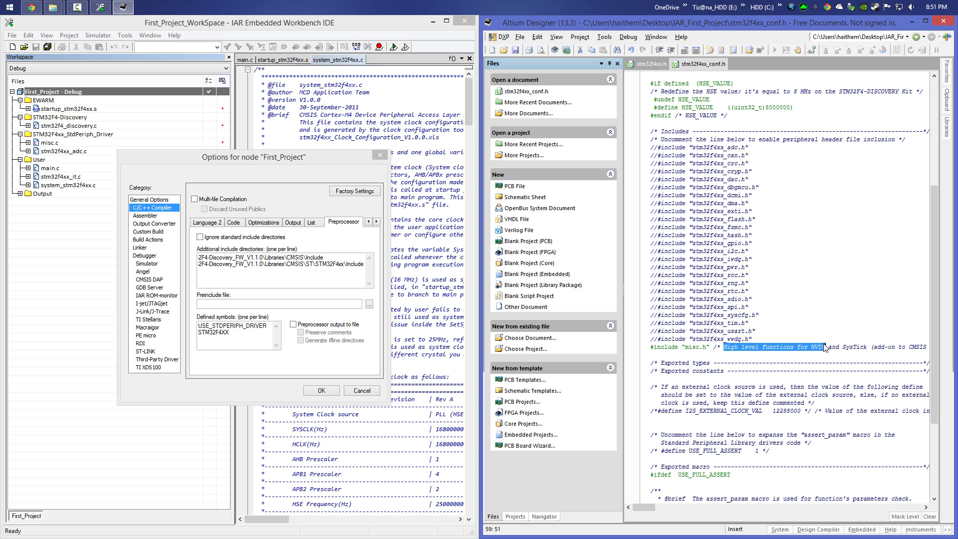
click(824, 324)
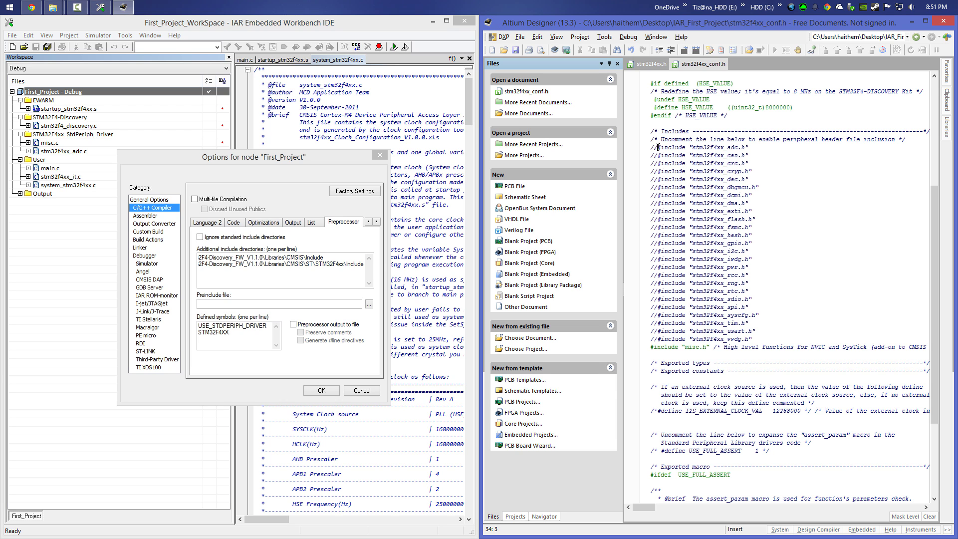
key(BackSpace)
key(BackSpace)
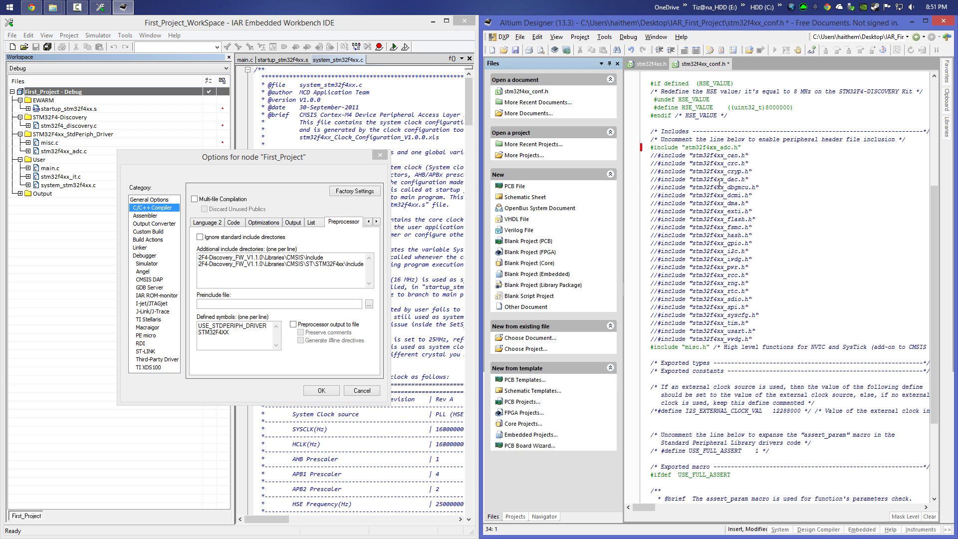
click(696, 348)
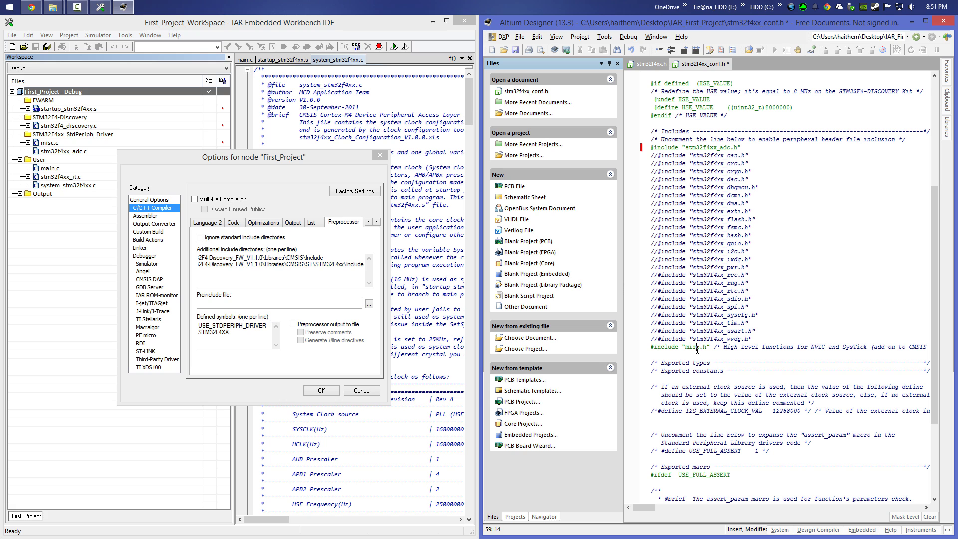
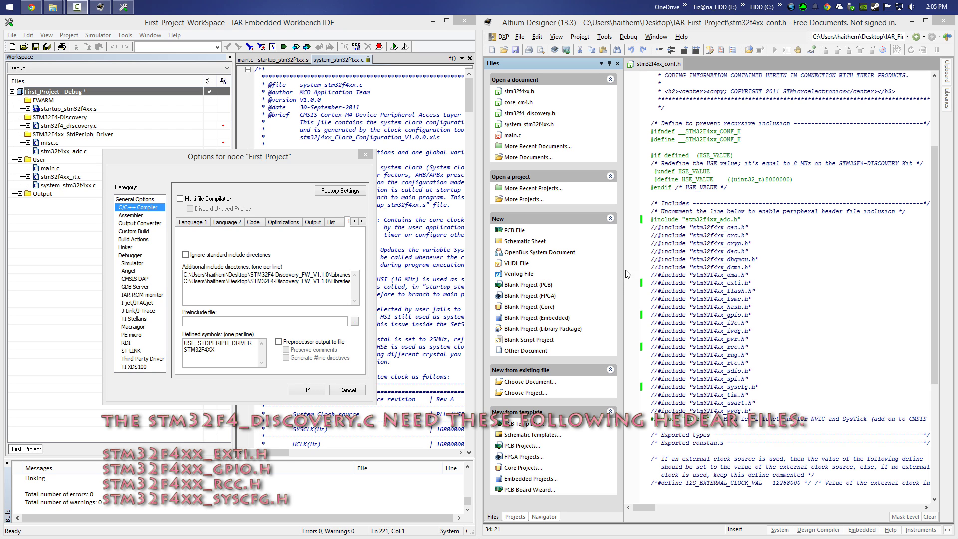
Uncomment the stm32f4xx_exti.h, stm32f4xx_gpio.h, stm32f4xx_rcc.h and stm32f4xx_syscfg.h includes, save stm32f4xx_conf.h and put Altium Designer away.
click(651, 282)
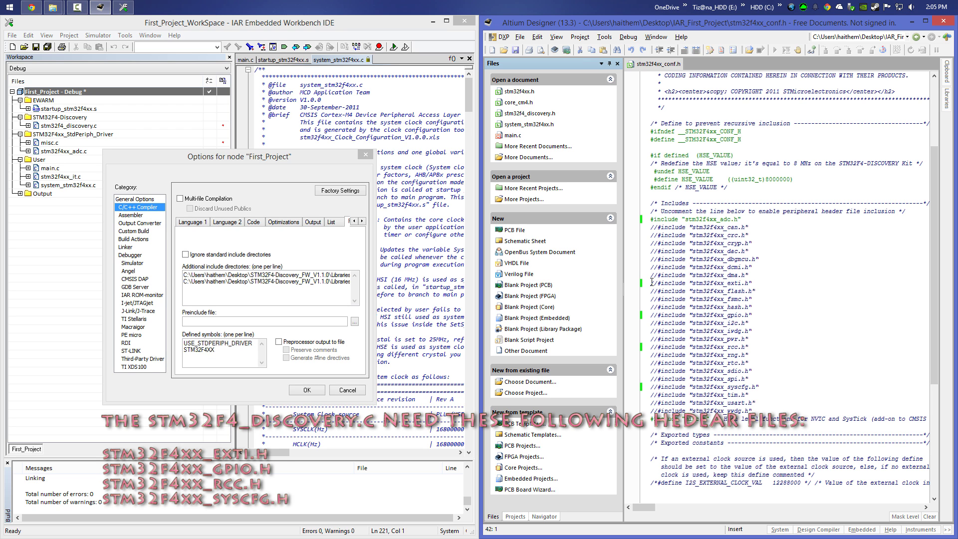
key(Delete)
key(Delete)
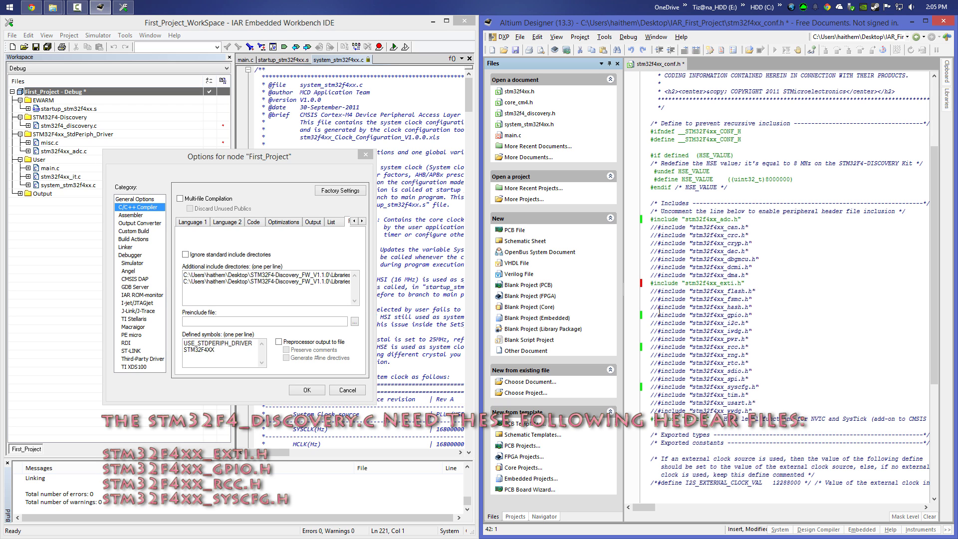
key(Delete)
key(Delete)
key(Delete)
key(Delete)
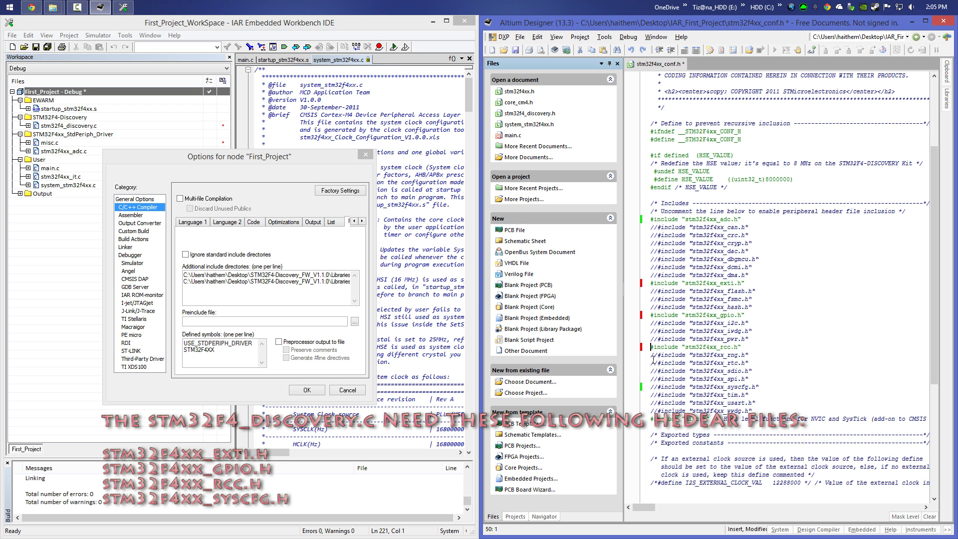
key(BackSpace)
key(Delete)
key(ctrl+s)
click(915, 22)
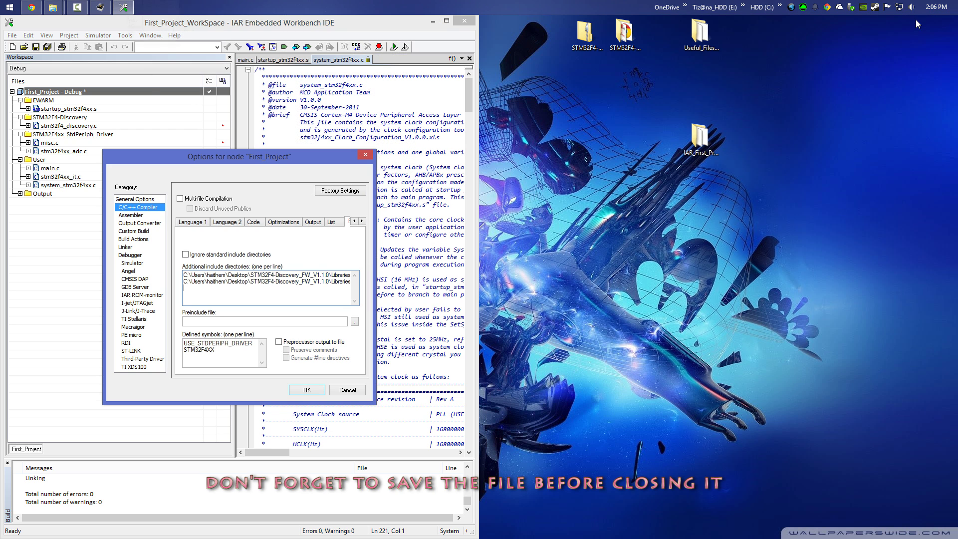
Check the header files in the IAR_First_Project folder and add $PROJ_DIR$ as the third line of the additional include directories.
double_click(701, 140)
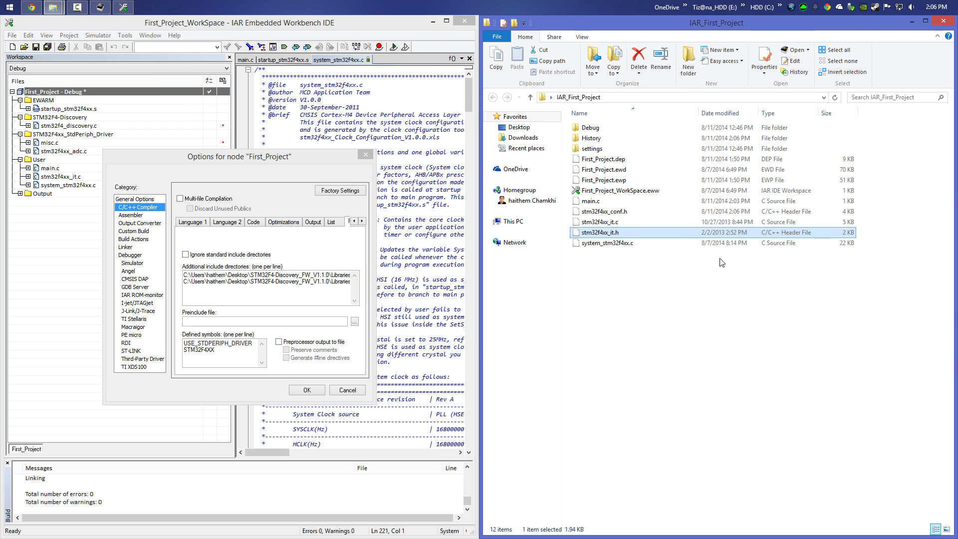
drag(663, 288, 644, 275)
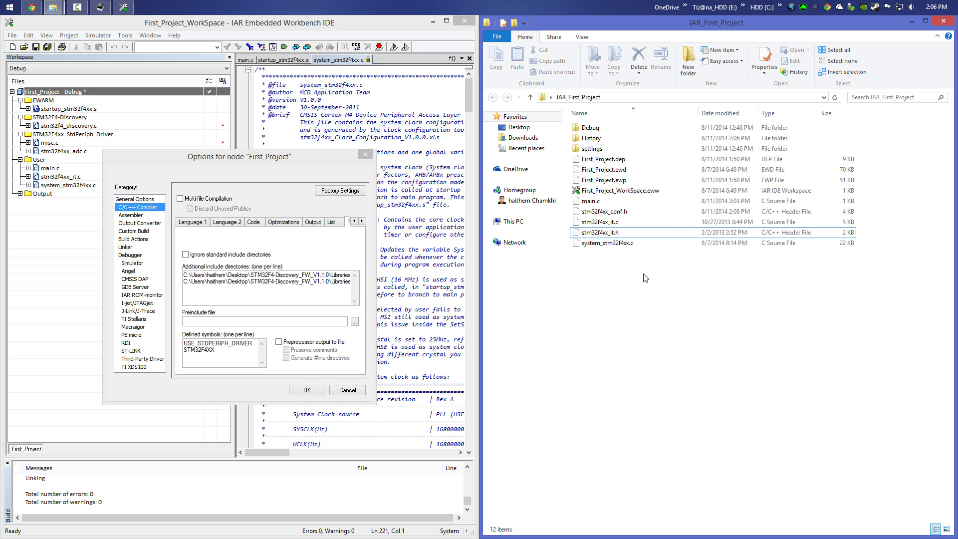
click(235, 298)
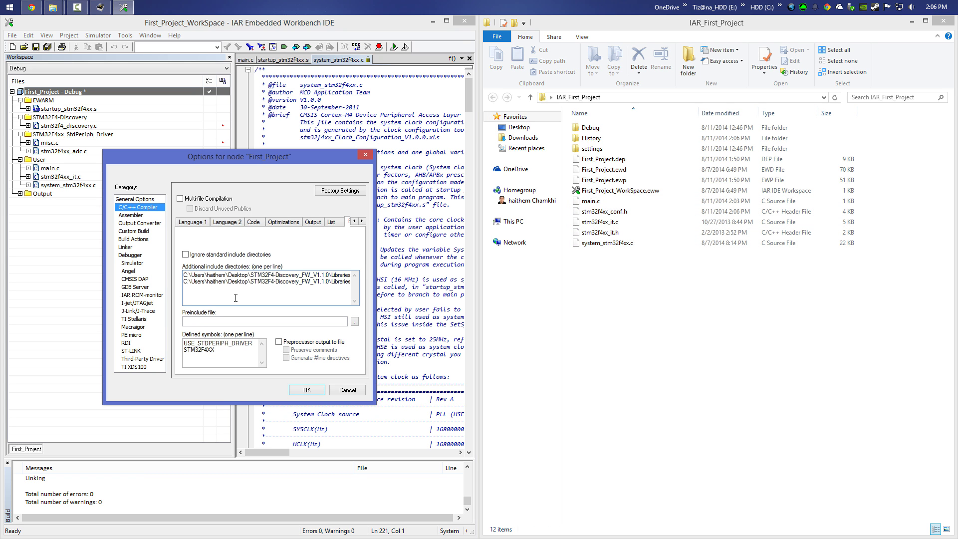
text($$)
key(Left)
text(PROJ_DIR)
click(911, 21)
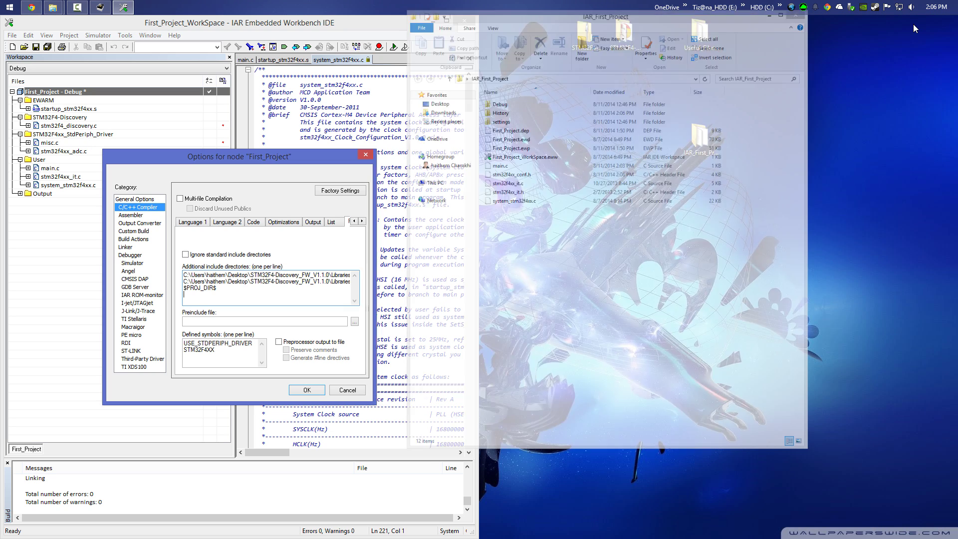
Open Libraries\STM32F4xx_StdPeriph_Driver\inc inside the STM32F4-Discovery_FW_V1.1.0 desktop folder, with the Explorer window beside the options dialog.
double_click(623, 33)
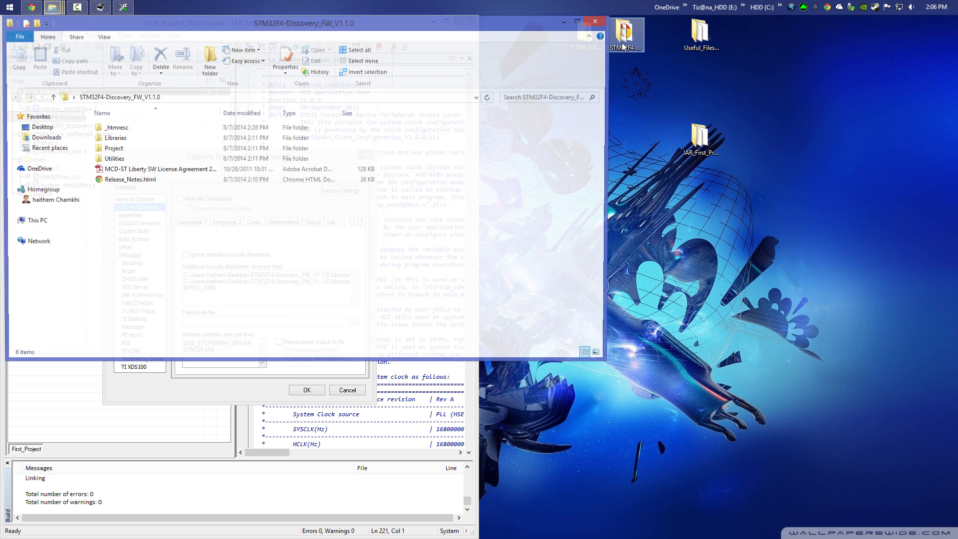
drag(534, 30, 955, 75)
double_click(571, 139)
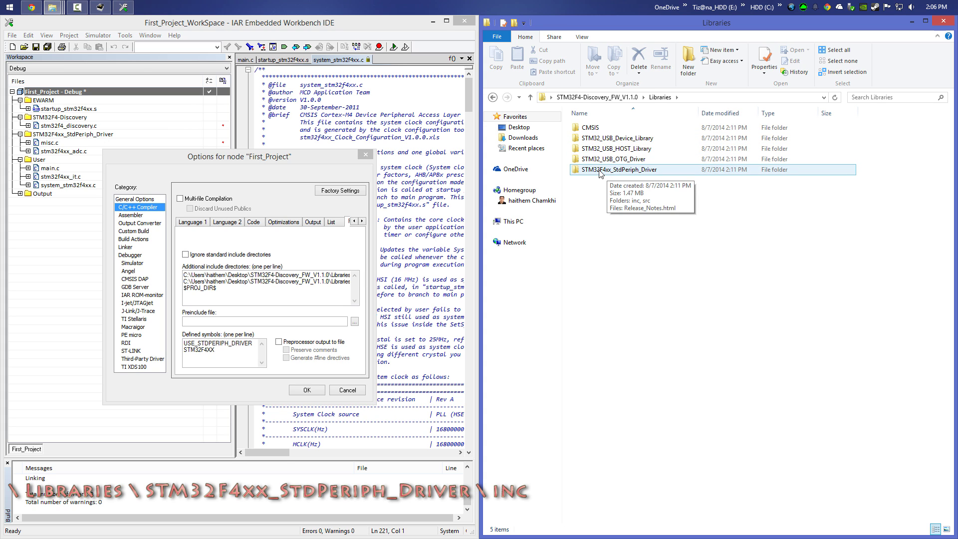
double_click(618, 170)
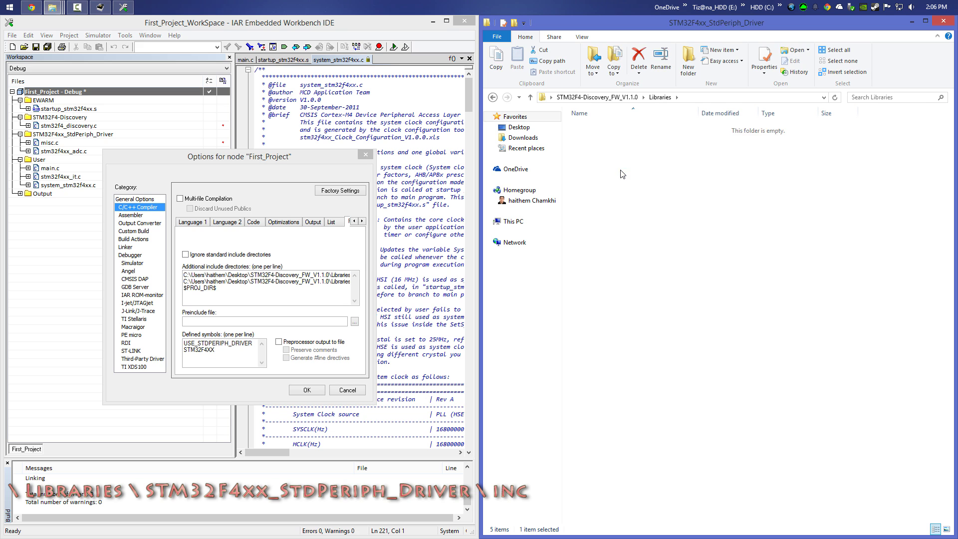
double_click(586, 128)
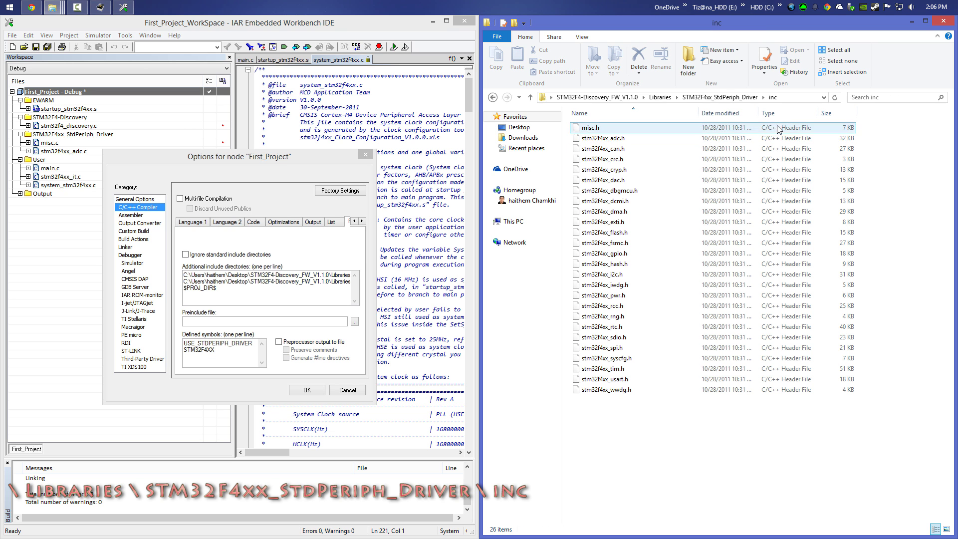
Add the full path of Libraries\STM32F4xx_StdPeriph_Driver\inc as the fourth line of the additional include directories.
click(786, 100)
click(228, 296)
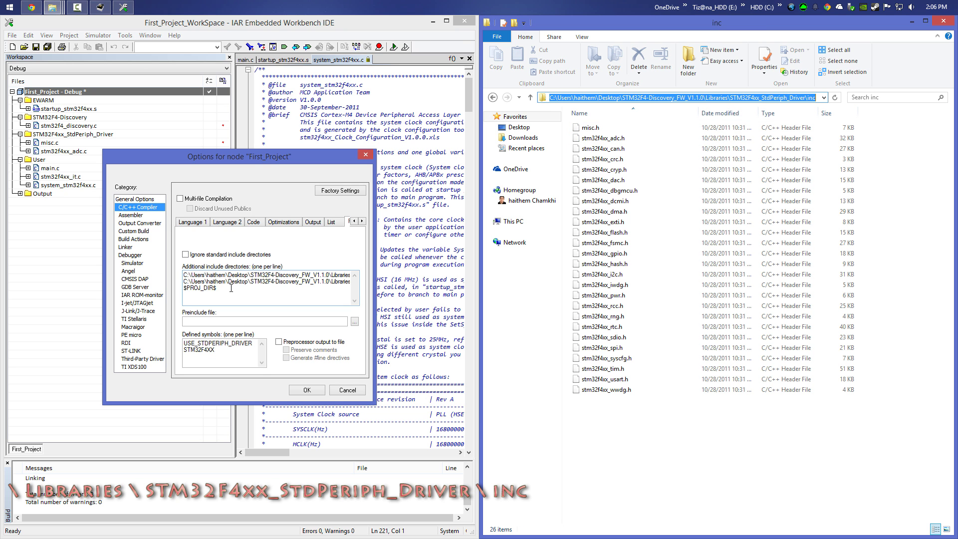
key(ctrl+v)
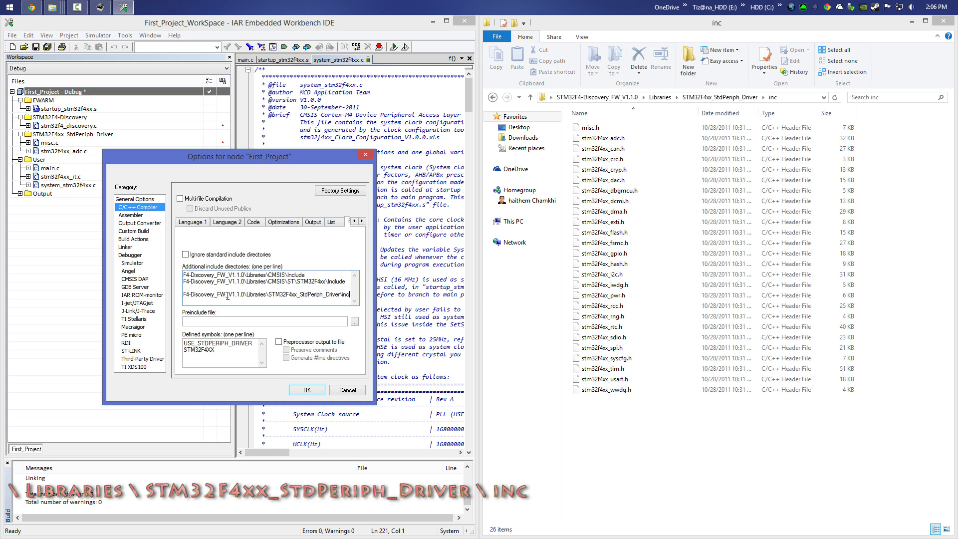
Open Utilities\STM32F4-Discovery inside the STM32F4-Discovery_FW_V1.1.0 desktop folder, with the Explorer window beside the options dialog.
key(Home)
click(943, 21)
double_click(627, 47)
key(super+Right)
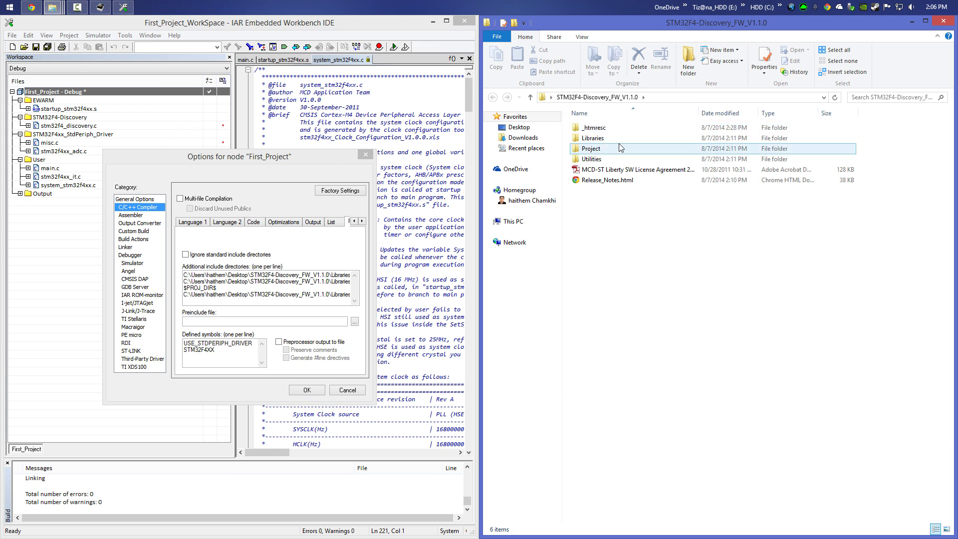
double_click(594, 159)
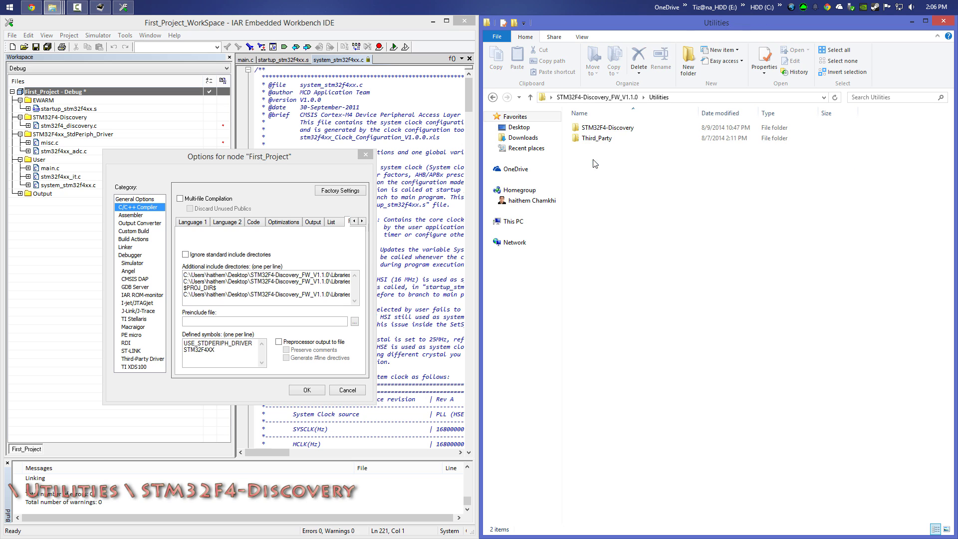
double_click(603, 127)
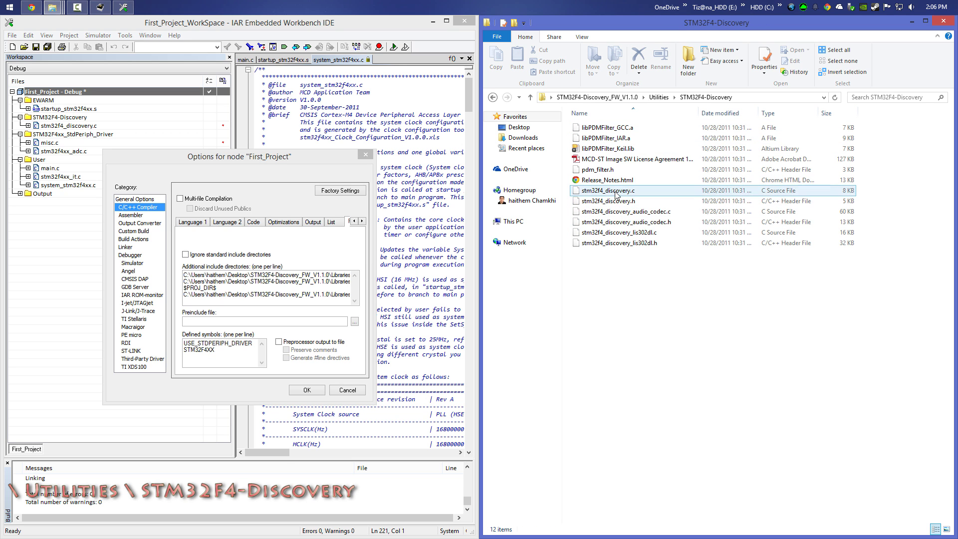
Add the full path of Utilities\STM32F4-Discovery as the fifth line of the additional include directories and accept the project options.
click(678, 97)
key(ctrl+c)
click(270, 300)
key(ctrl+v)
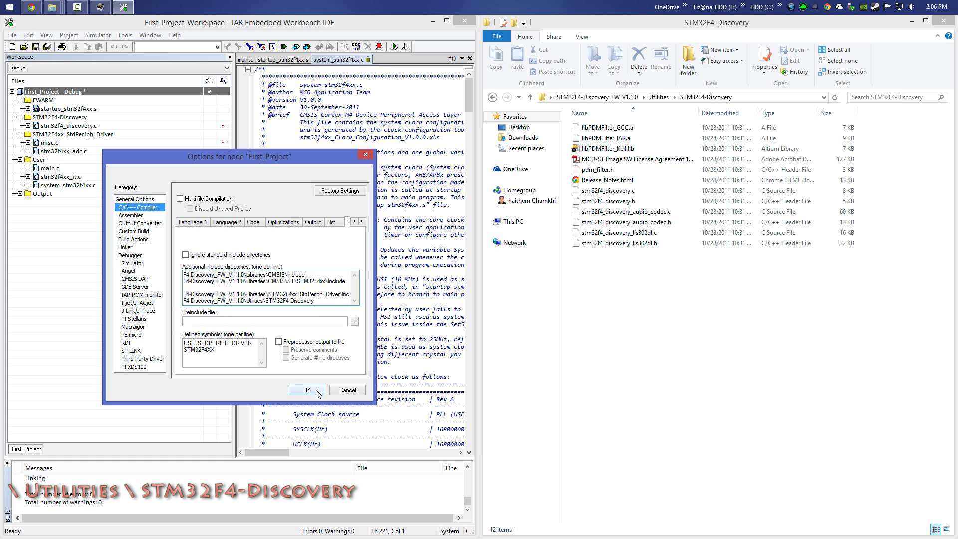
click(314, 392)
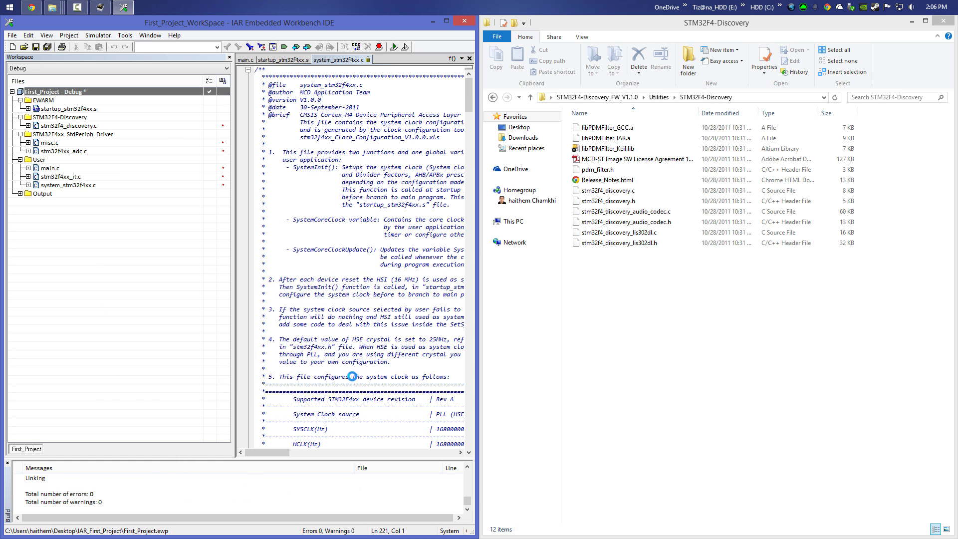
Add the line #include "stm32f4xx.h" at the top of main.c.
click(246, 60)
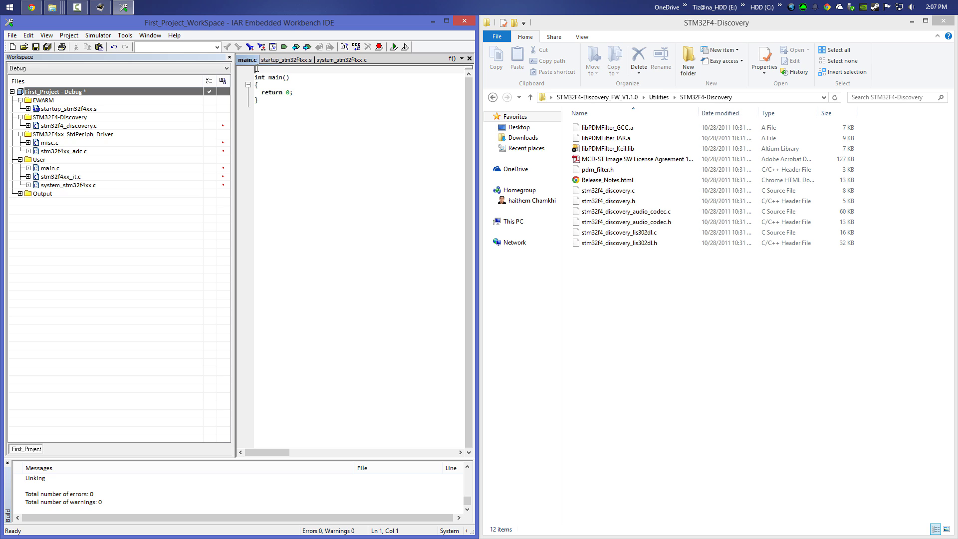
text(#INCLUD)
key(BackSpace)
key(BackSpace)
key(BackSpace)
key(BackSpace)
key(BackSpace)
key(BackSpace)
text(include "stm32f4xx.h)
key(Return)
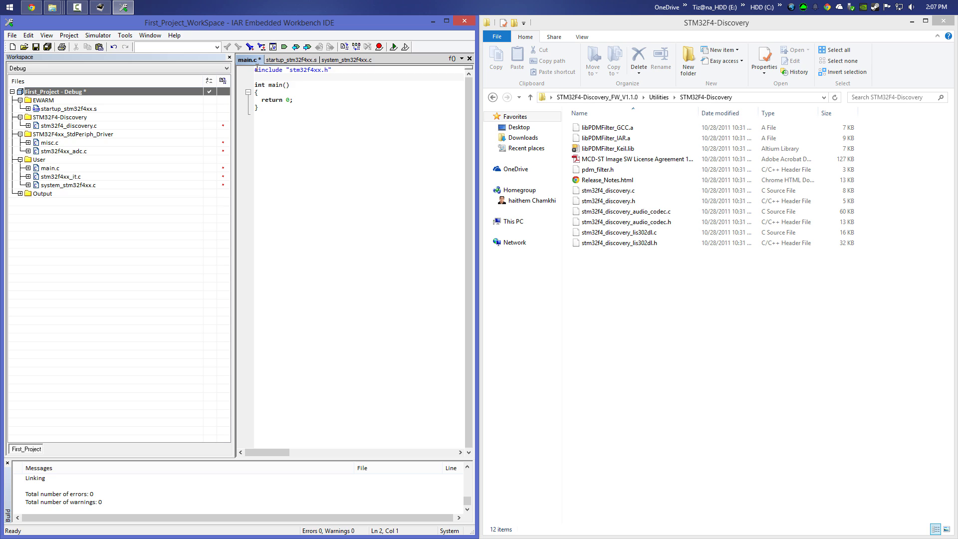
Add #include "stm32f4_discovery.h" as the second line of main.c.
text(#include "stm32f4_discovery.h)
key(Return)
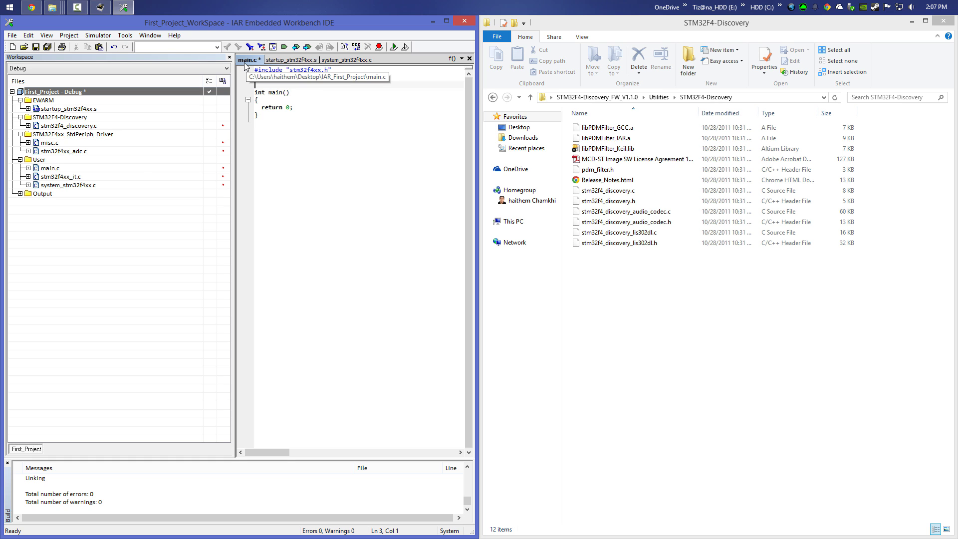
drag(255, 70, 370, 76)
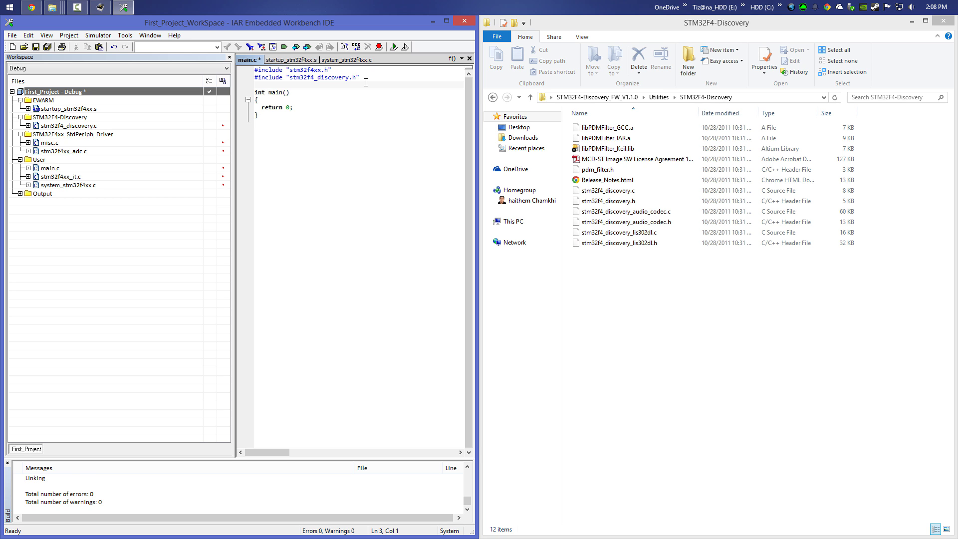
Save main.c and rebuild all files of First_Project.
key(ctrl+s)
key(F7)
click(70, 36)
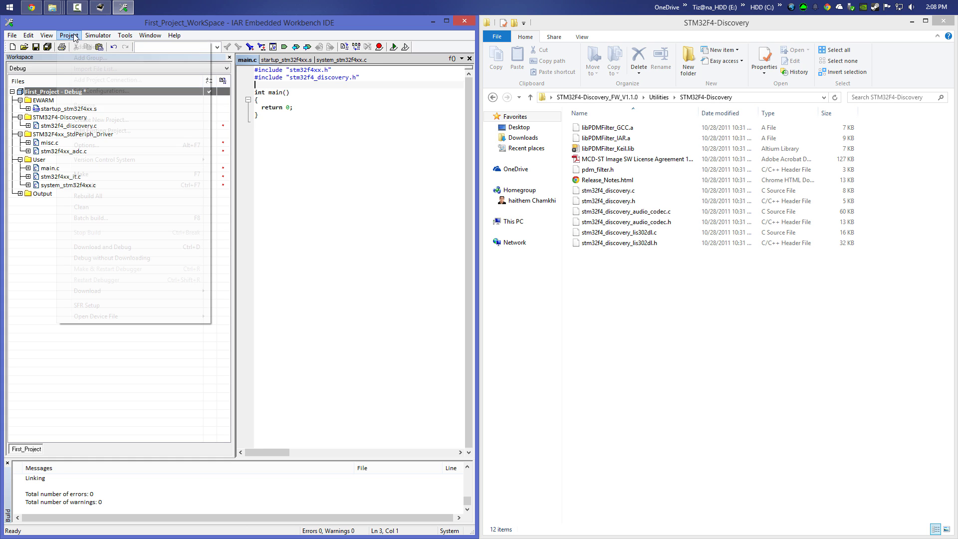
click(141, 197)
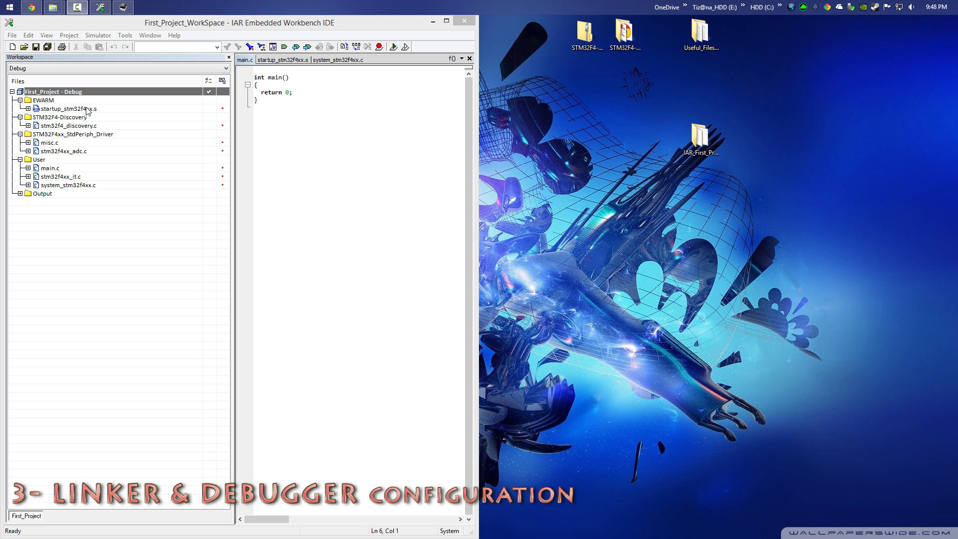
Override the default linker configuration file in the Linker options of First_Project.
click(66, 93)
right_click(67, 93)
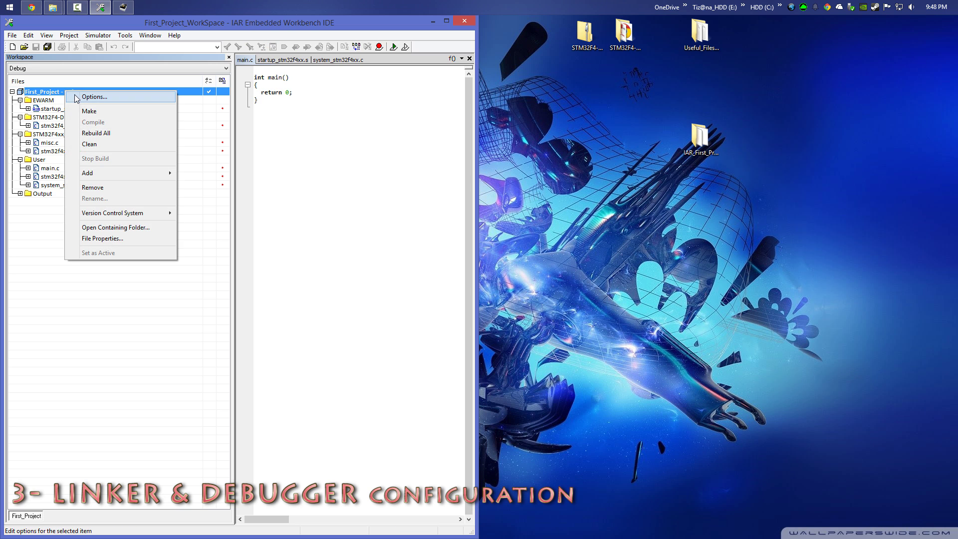
click(77, 97)
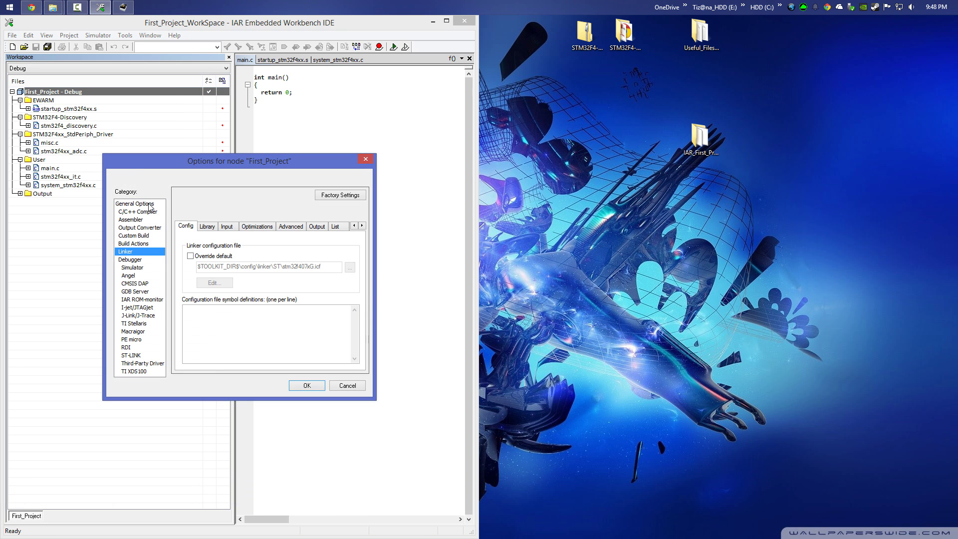
click(129, 252)
click(184, 227)
click(190, 257)
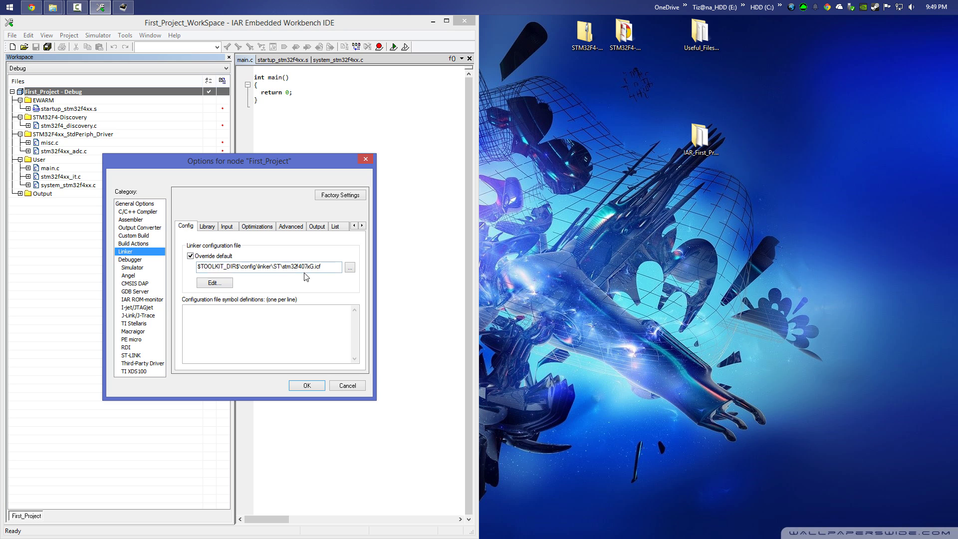
drag(283, 268, 324, 268)
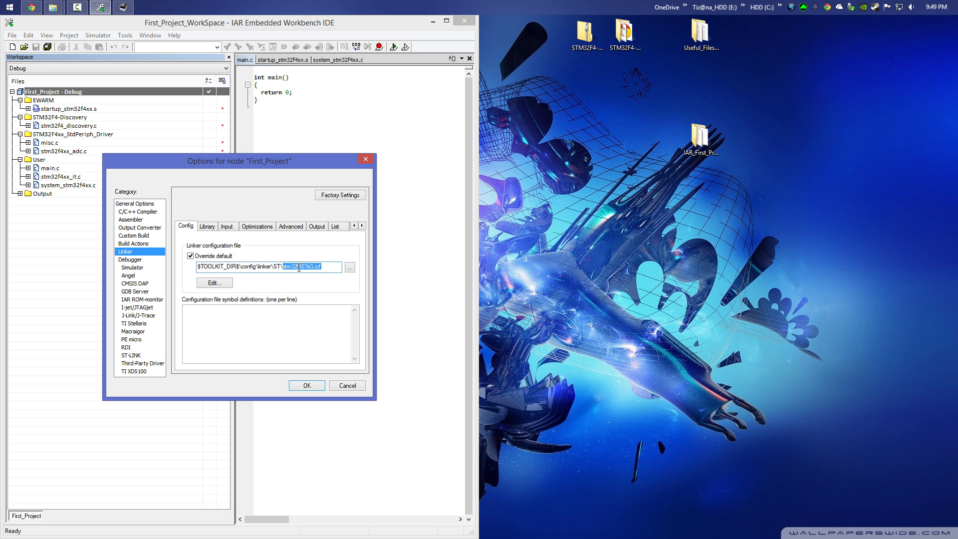
Open the linker configuration for editing and save it as First_Project.icf in the IAR_First_Project desktop folder.
click(215, 283)
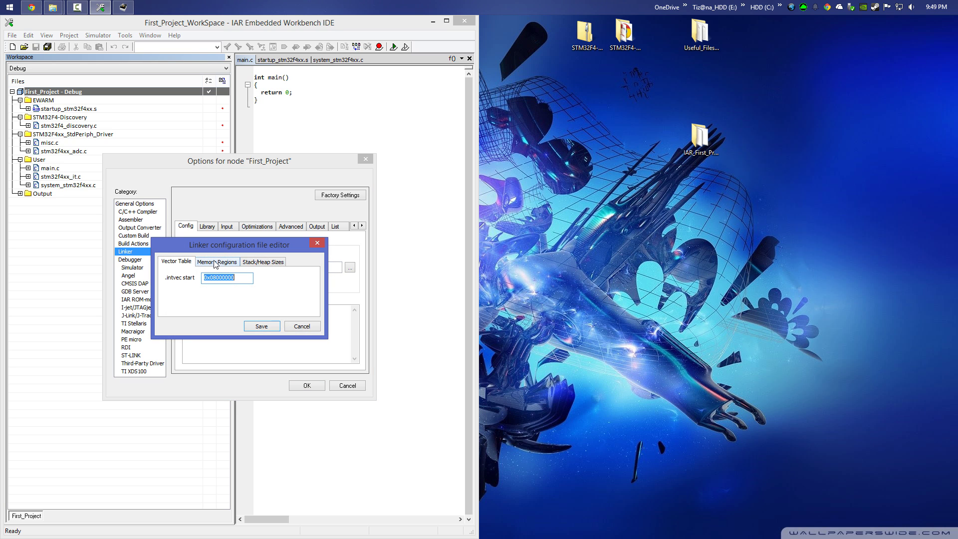
click(260, 326)
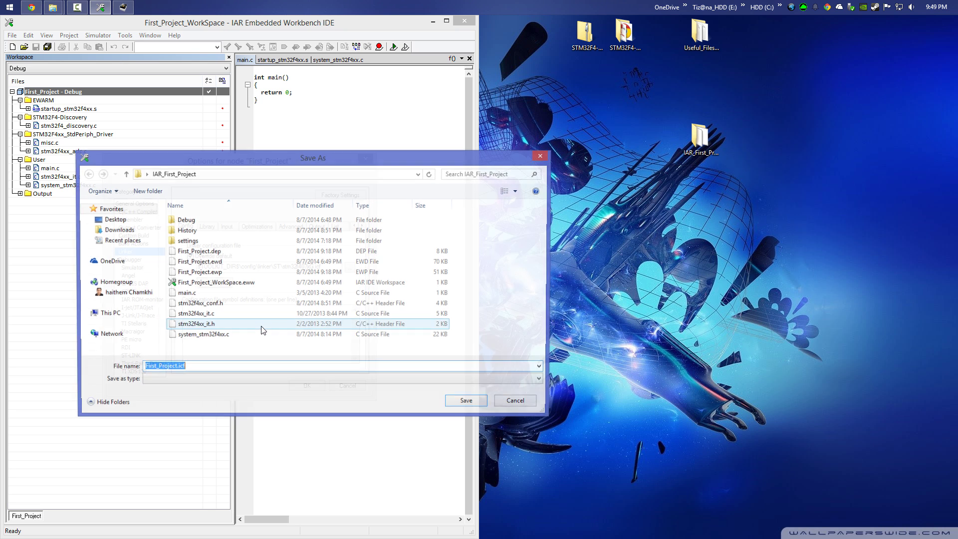
click(112, 219)
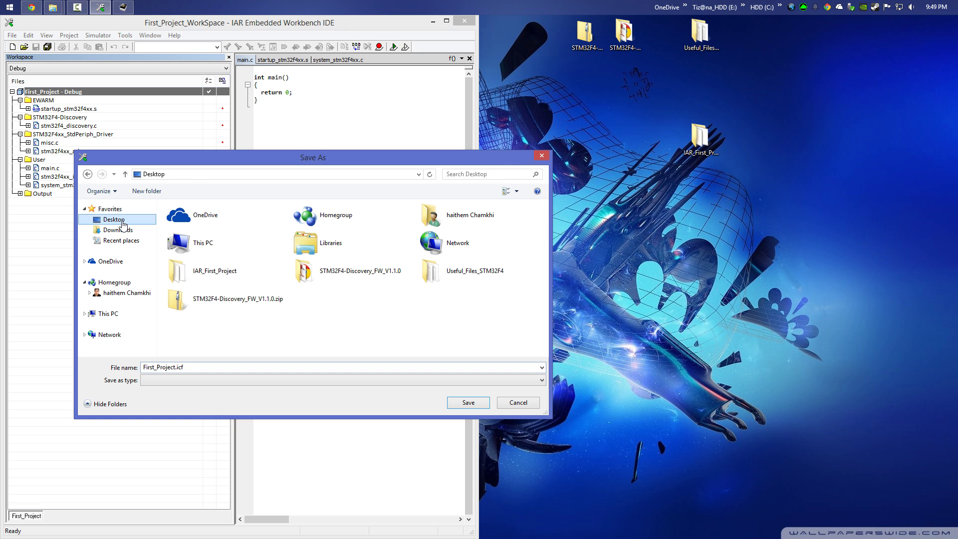
double_click(210, 270)
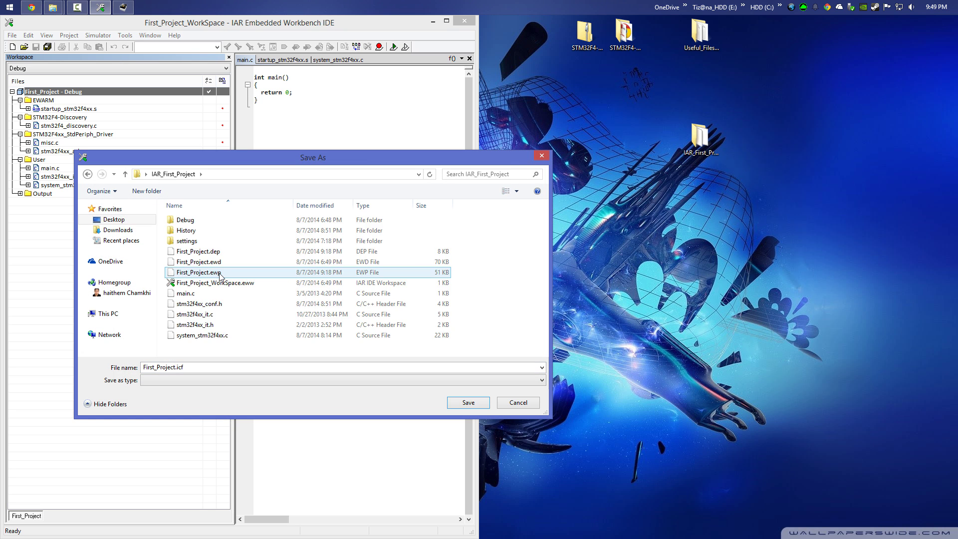
click(467, 403)
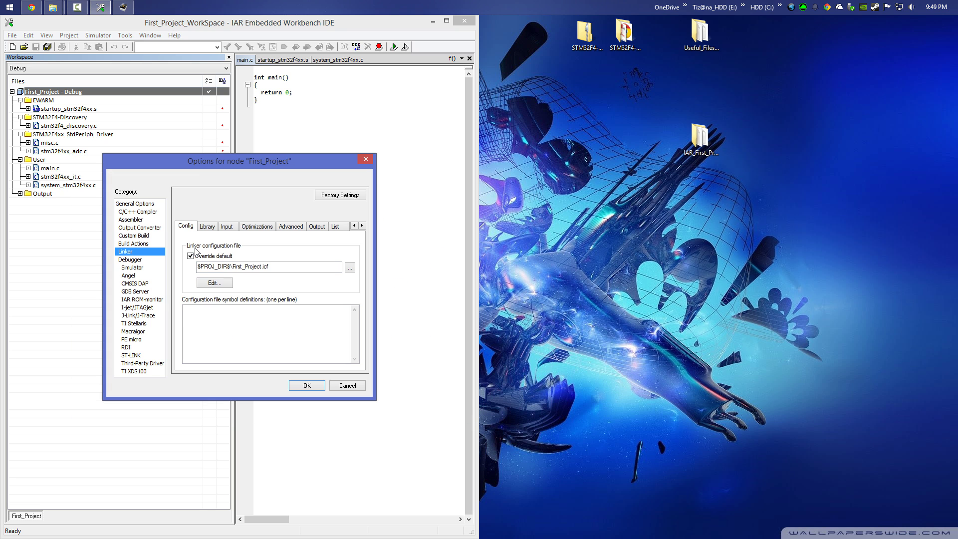
Set the debugger driver to ST-LINK and enable Verify download and Use flash loader(s).
click(136, 261)
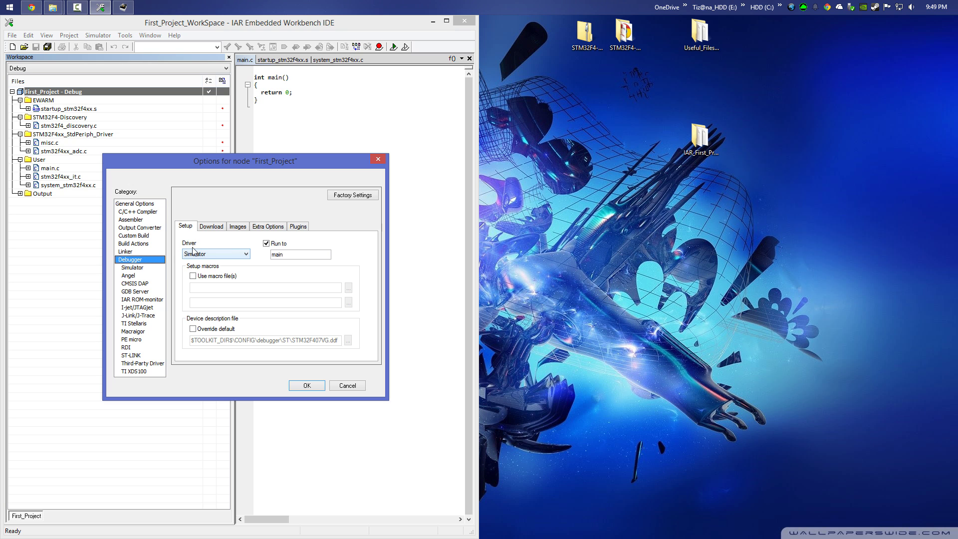
click(207, 255)
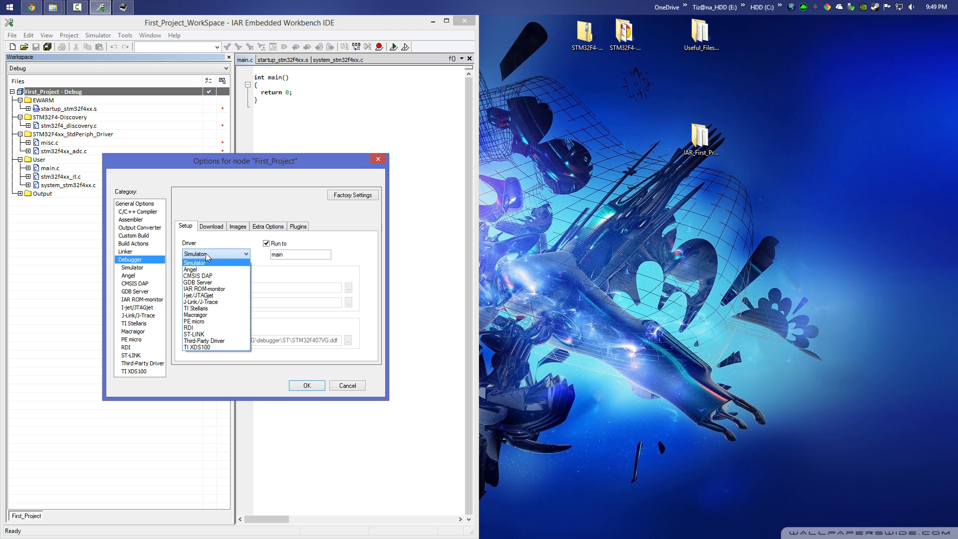
click(190, 334)
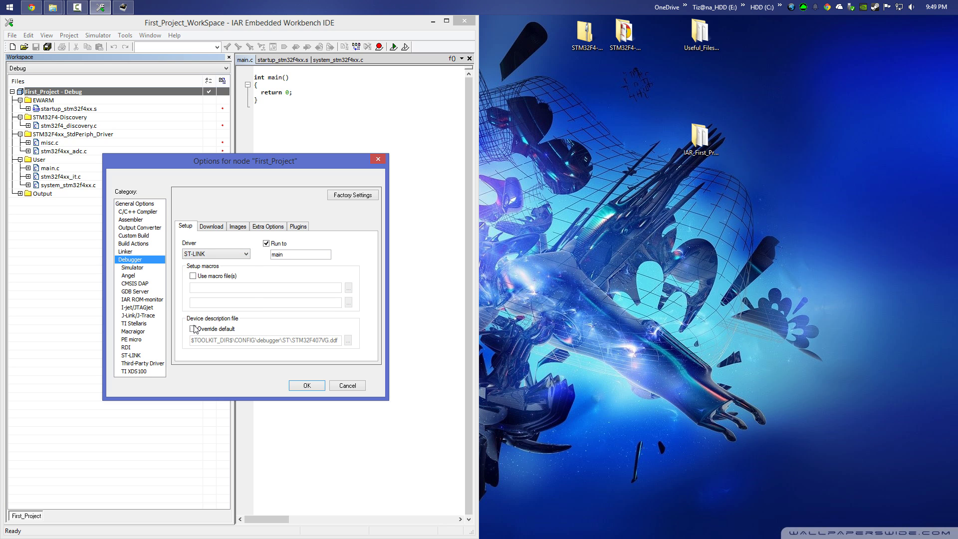
click(211, 229)
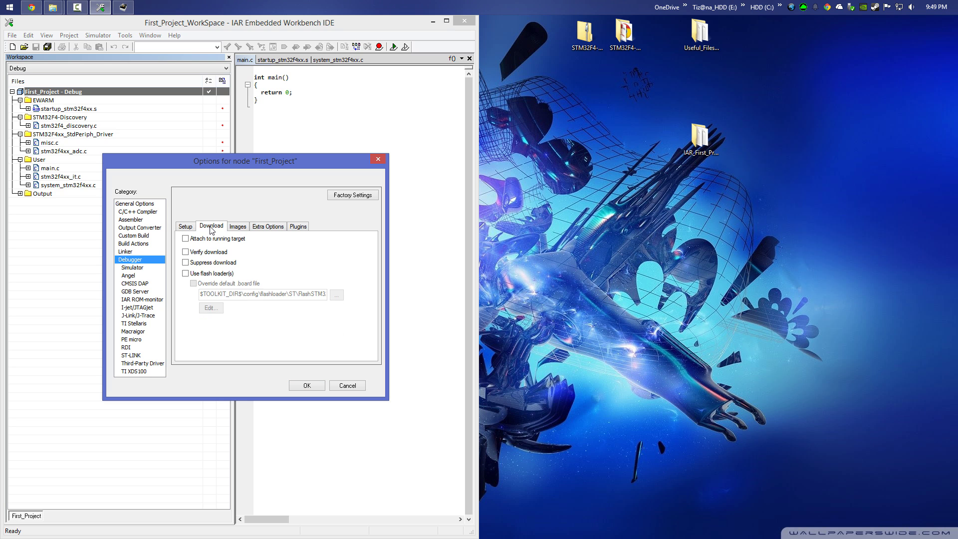
click(185, 274)
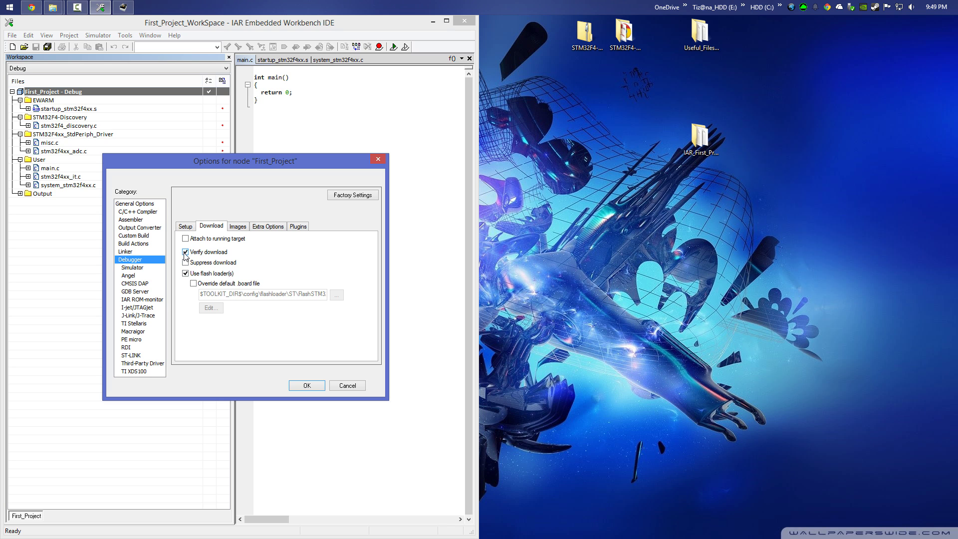
Set the ST-LINK interface to SWD, accept the project options and return to main.c.
click(134, 356)
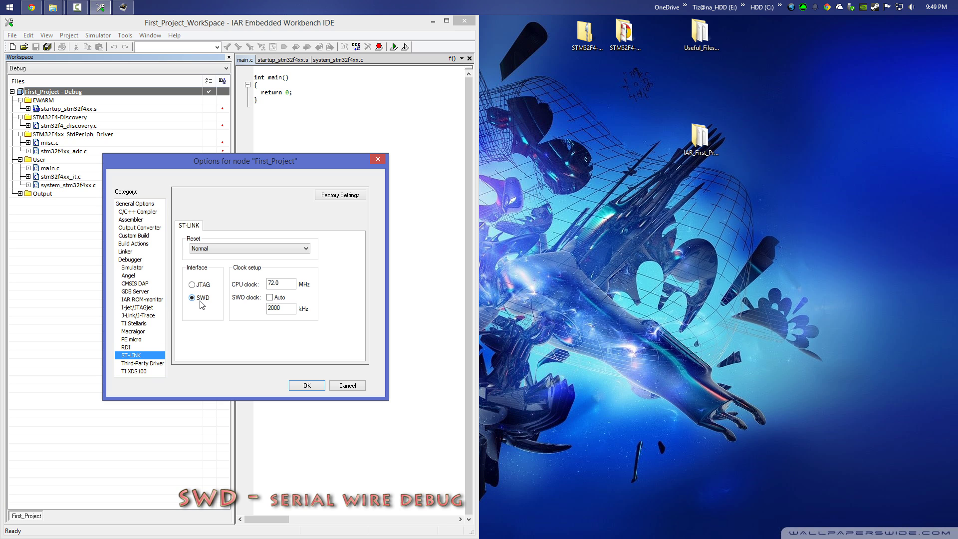
click(307, 385)
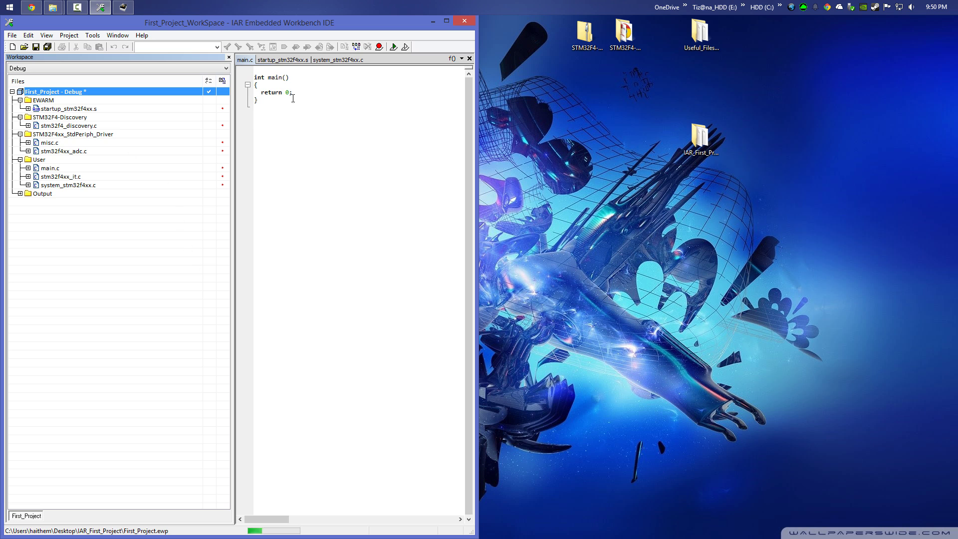
click(263, 92)
click(260, 92)
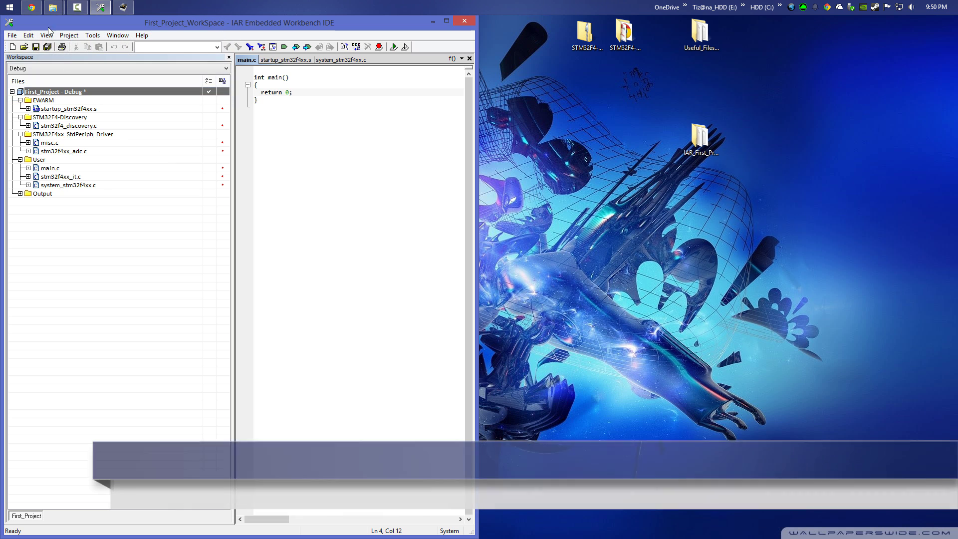
Switch to Chrome, open the STM32F4-Discovery first-project tutorial from the Electronics HomeMade slideshow and read through its instructions.
click(34, 8)
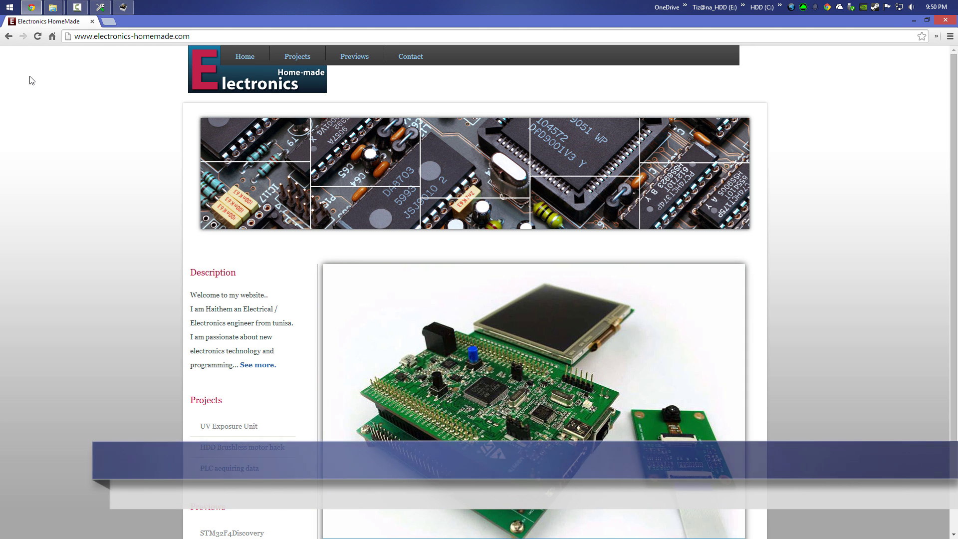
scroll(169, 210, down, 1)
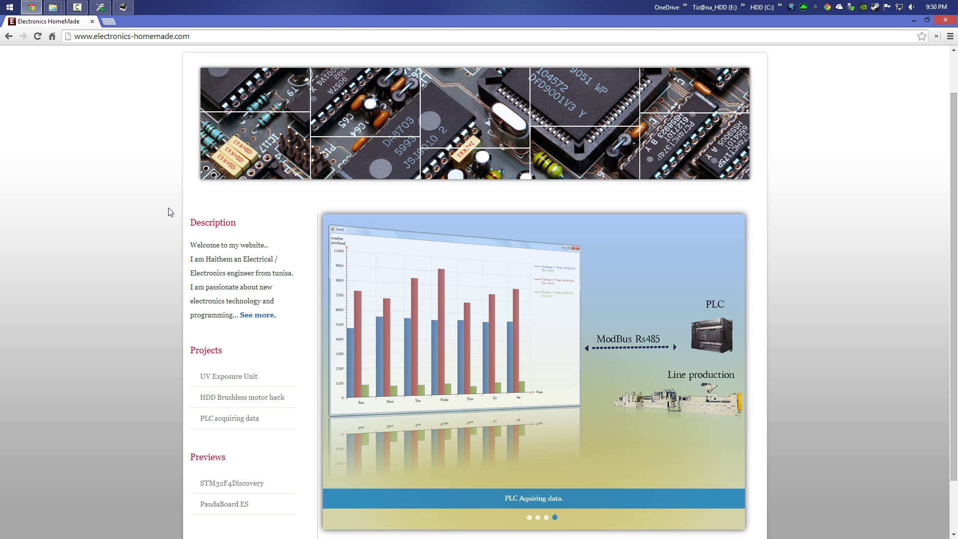
scroll(169, 212, down, 1)
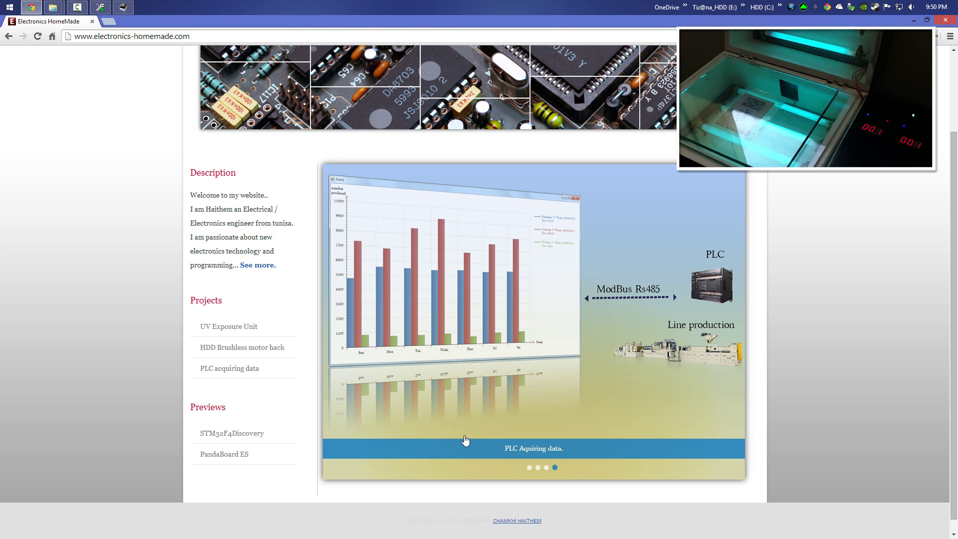
click(547, 468)
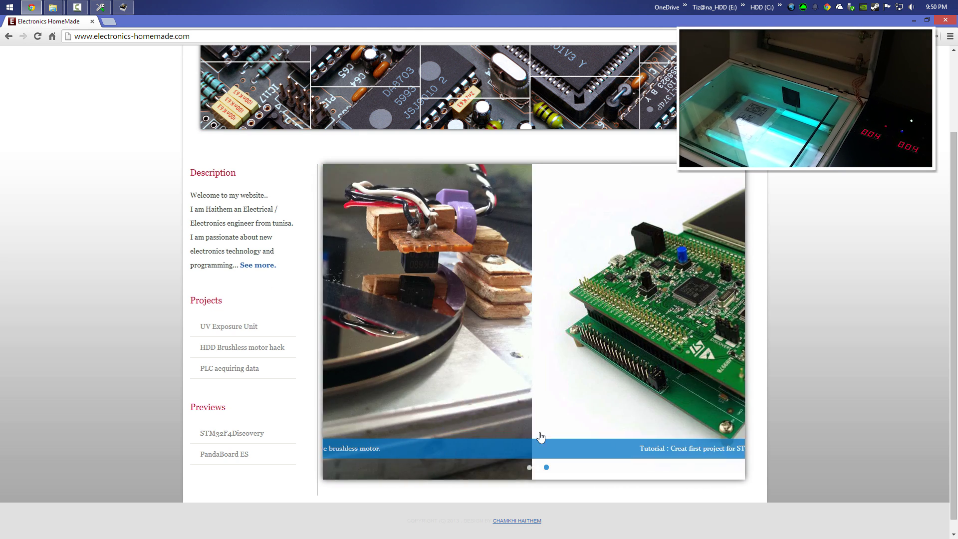
click(516, 319)
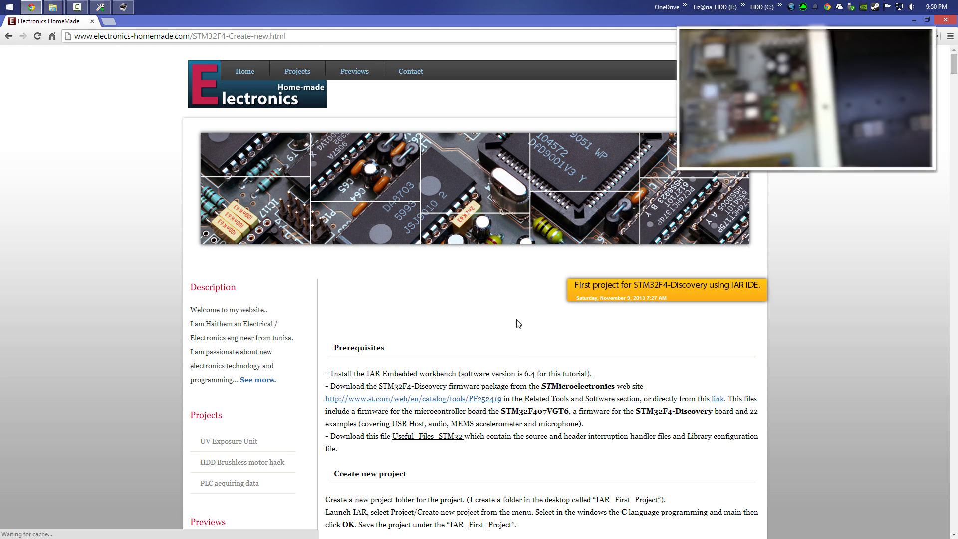
scroll(518, 323, down, 3)
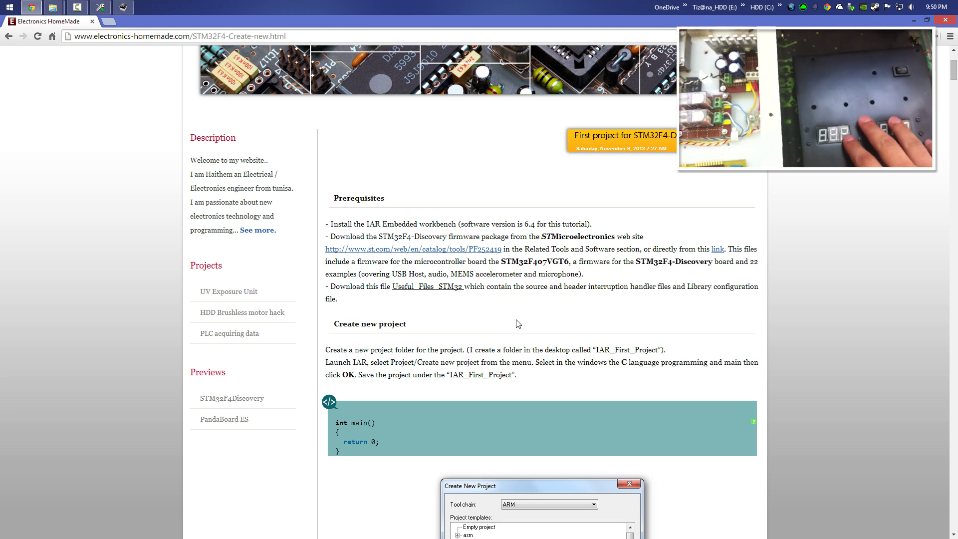
scroll(518, 323, down, 10)
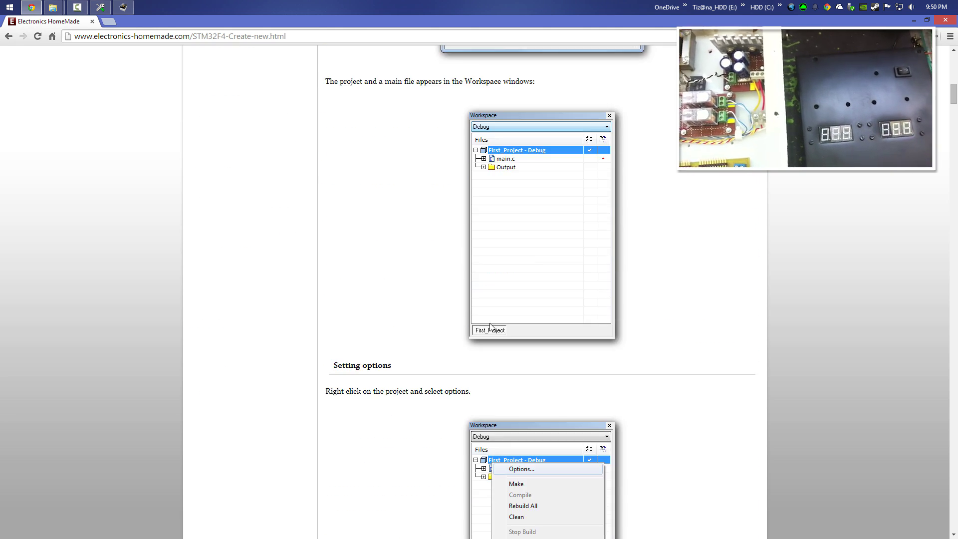
scroll(442, 331, down, 10)
click(952, 169)
scroll(852, 275, down, 20)
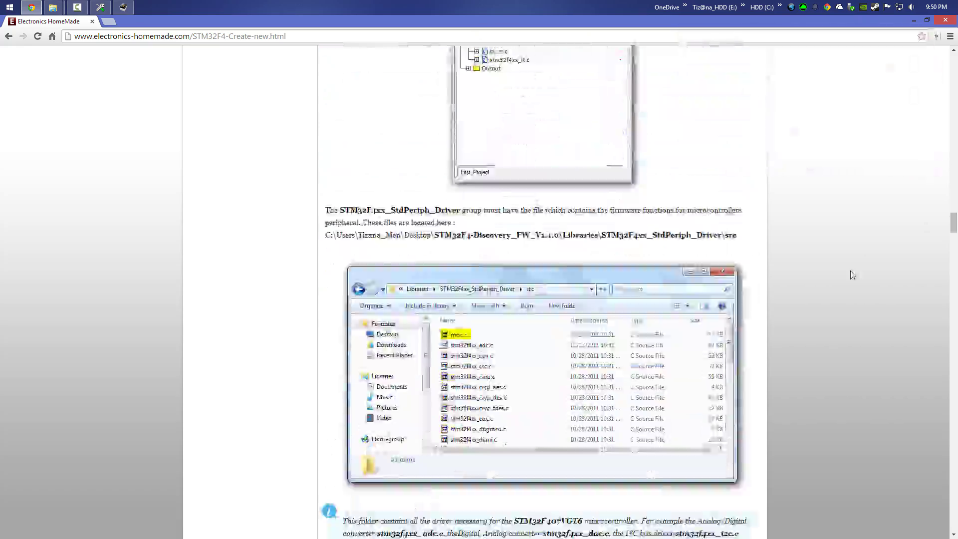